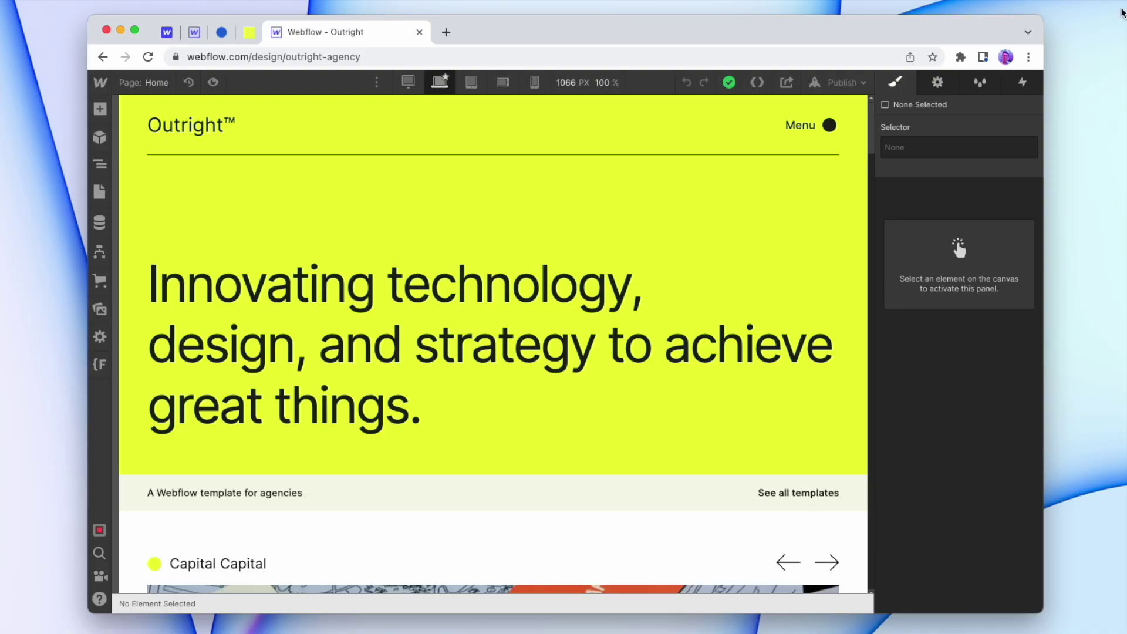
Begin a new CMS collection named Proposals.
left_click(99, 222)
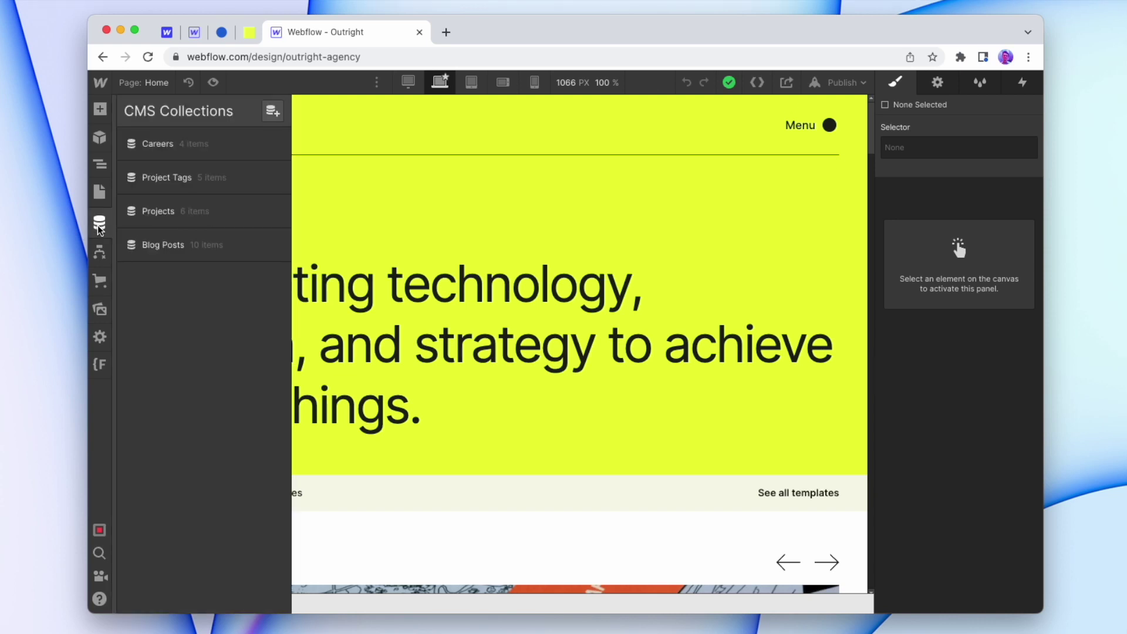
left_click(273, 112)
type("Proposals")
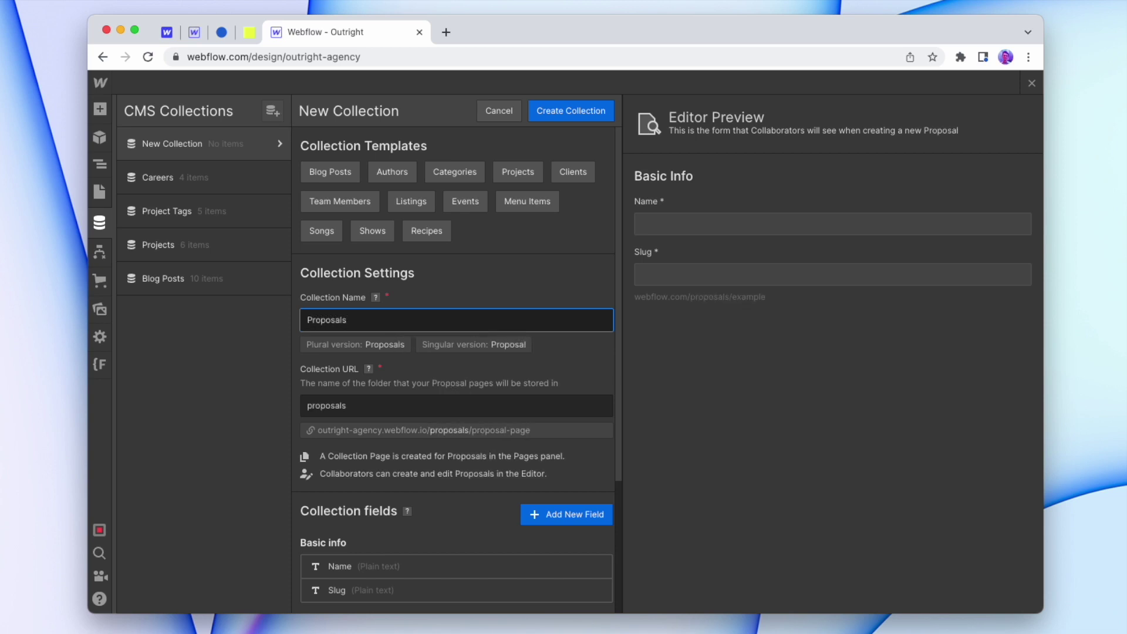
Relabel the collection's Name field to Project Name.
scroll(438, 283, "down", 3)
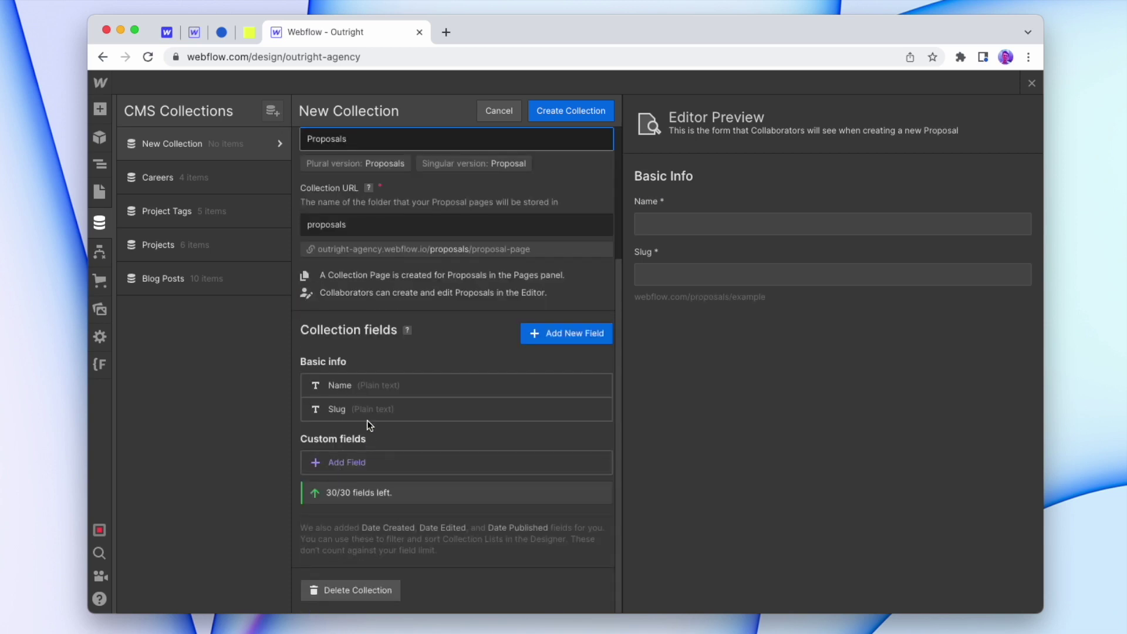
left_click(381, 386)
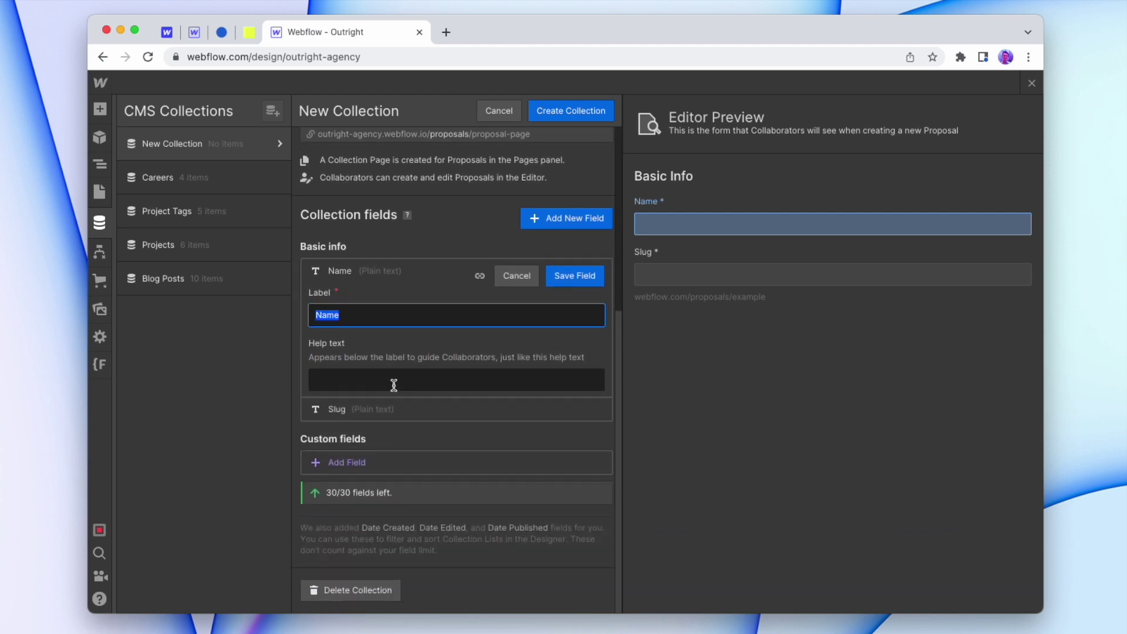
type("Project")
left_click(565, 279)
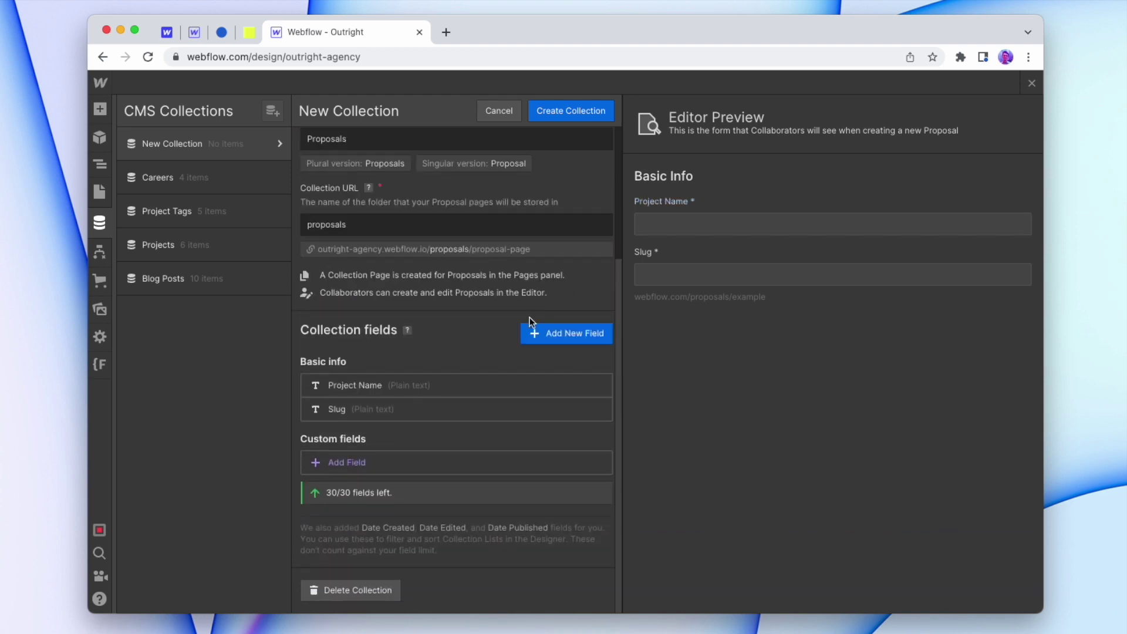
Add a plain text field called Client Name.
left_click(361, 455)
left_click(367, 217)
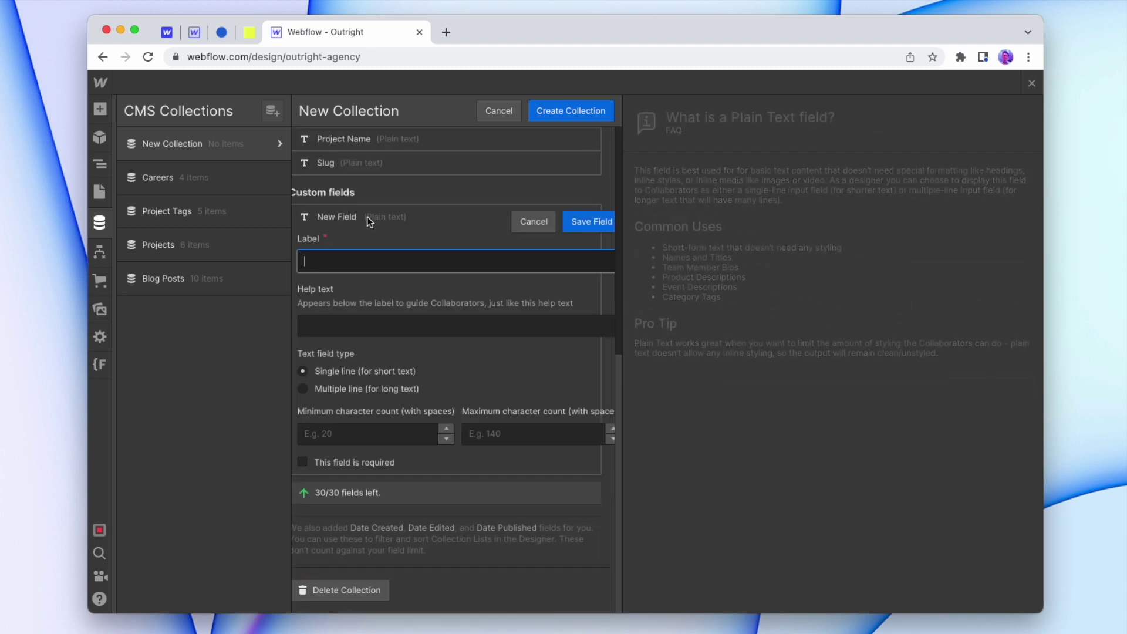
type("Client N")
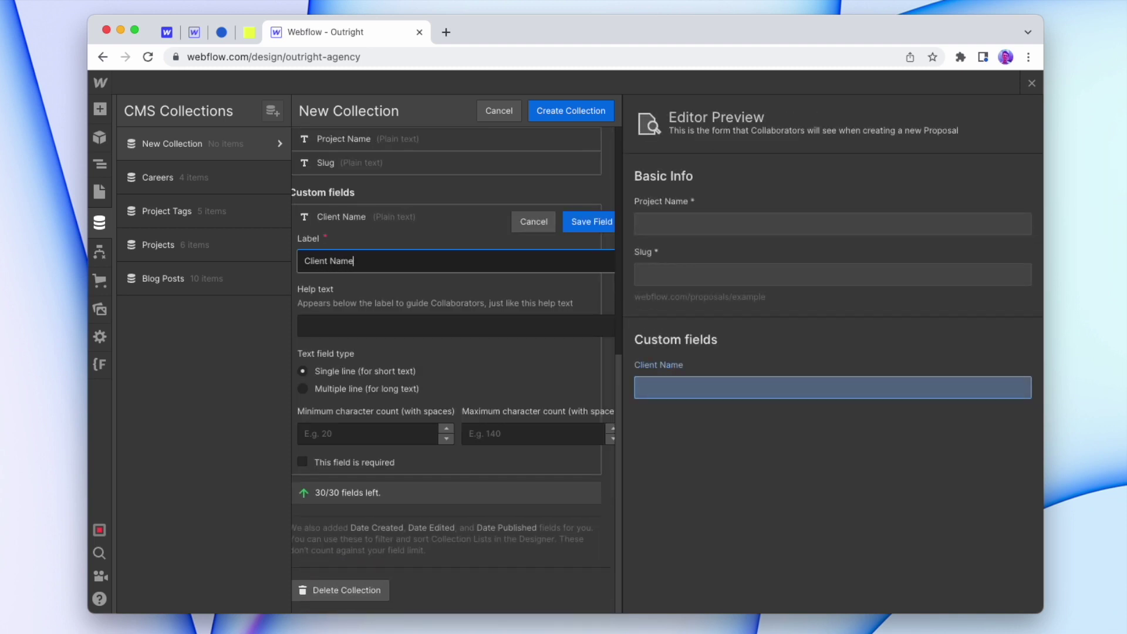
type("ame")
left_click(571, 227)
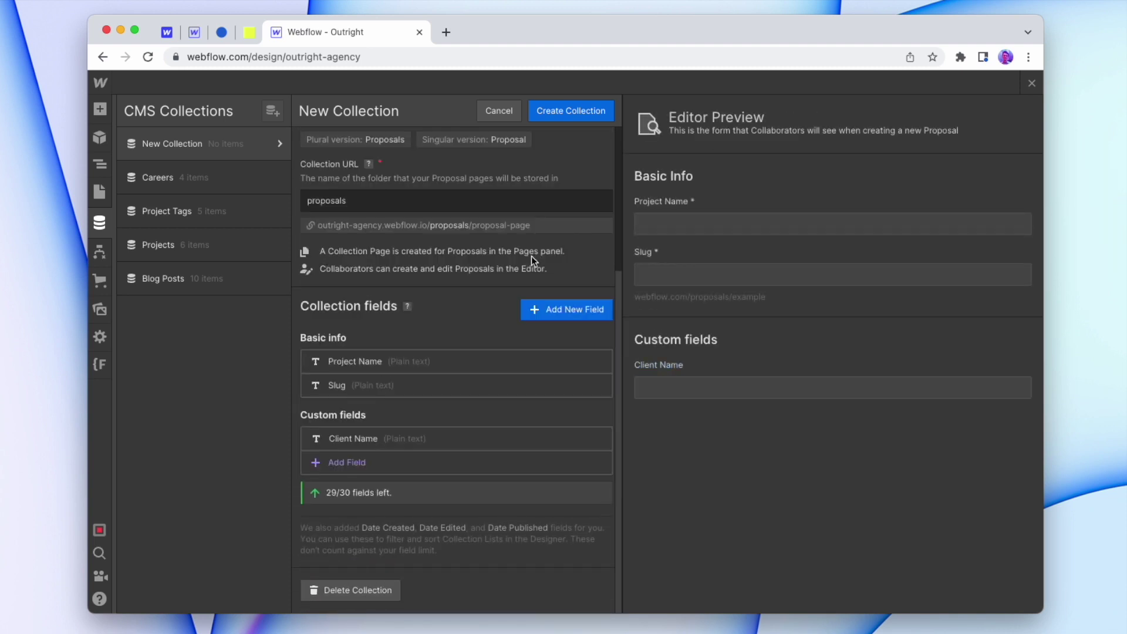
Add an email field called Client Email.
left_click(357, 450)
left_click(488, 280)
type("Client Email")
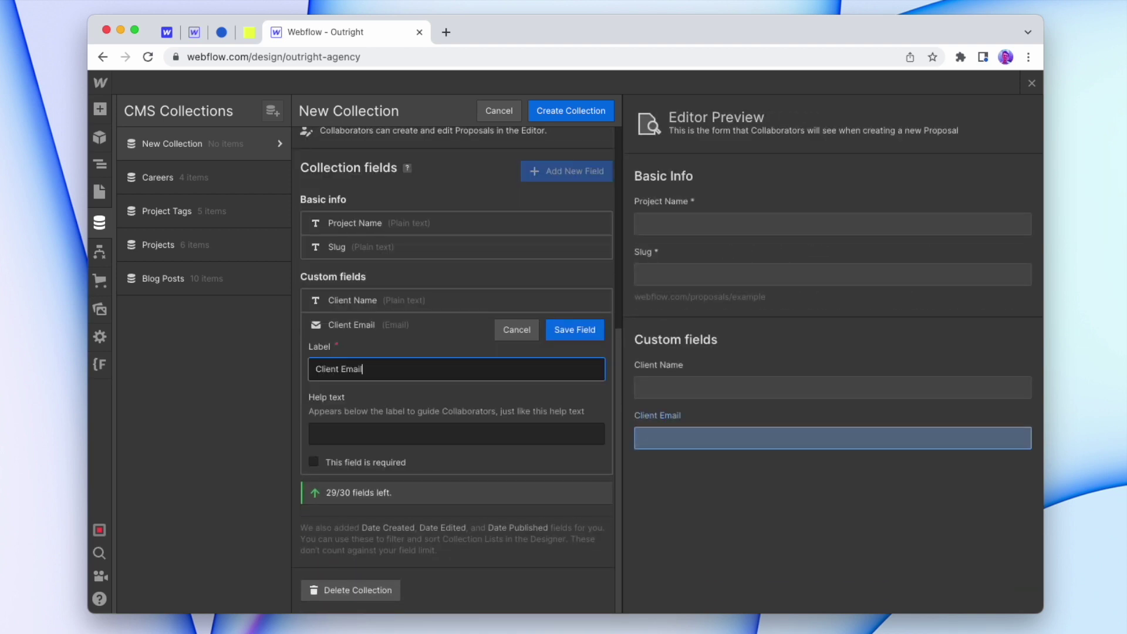
left_click(567, 331)
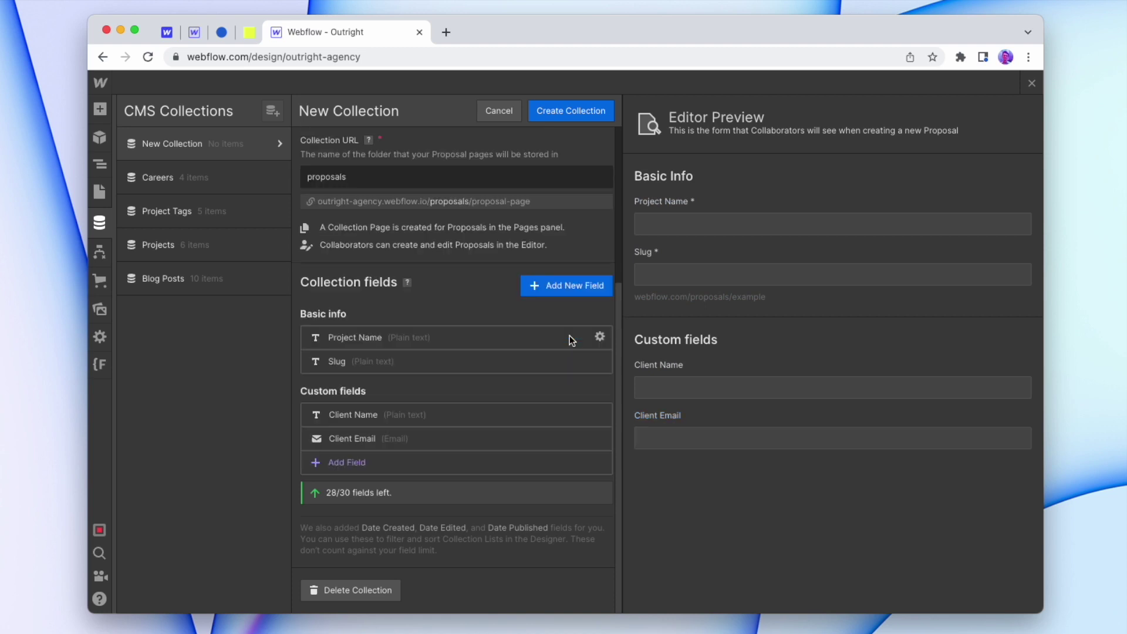
Add a plain text Business Name field, then begin a new rich text field.
left_click(359, 458)
left_click(353, 209)
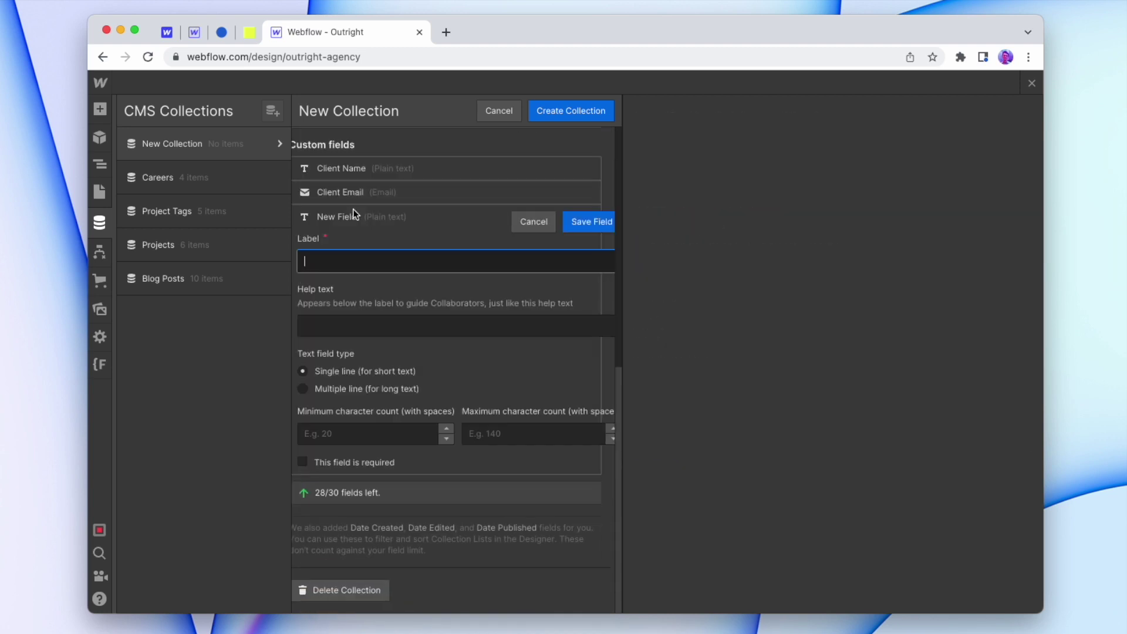
type("Cusiness Name")
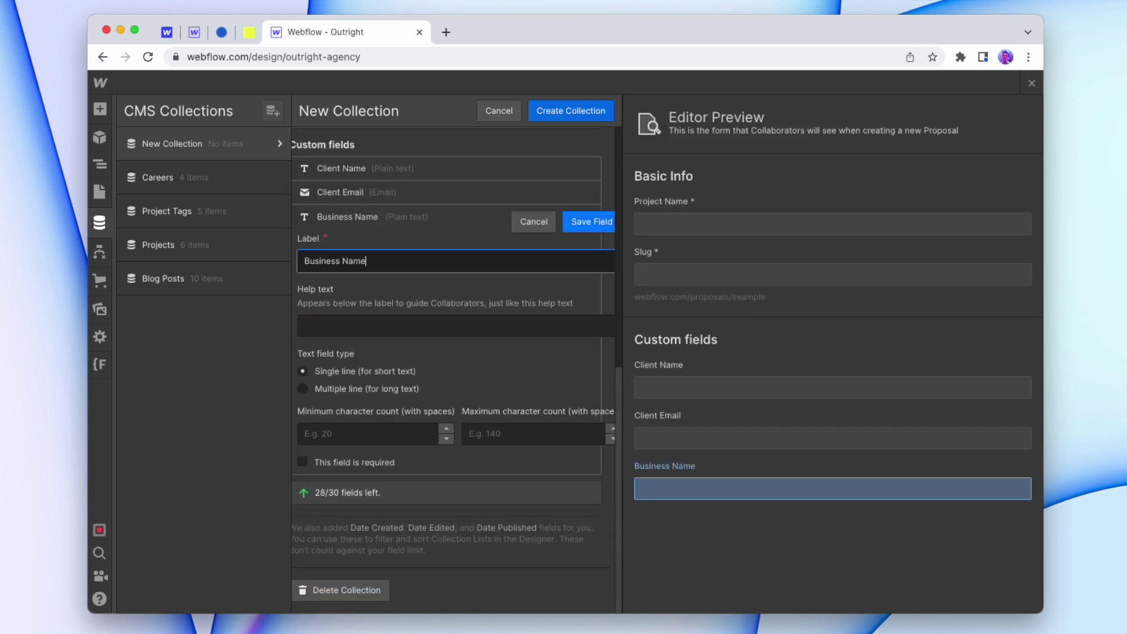
left_click(572, 224)
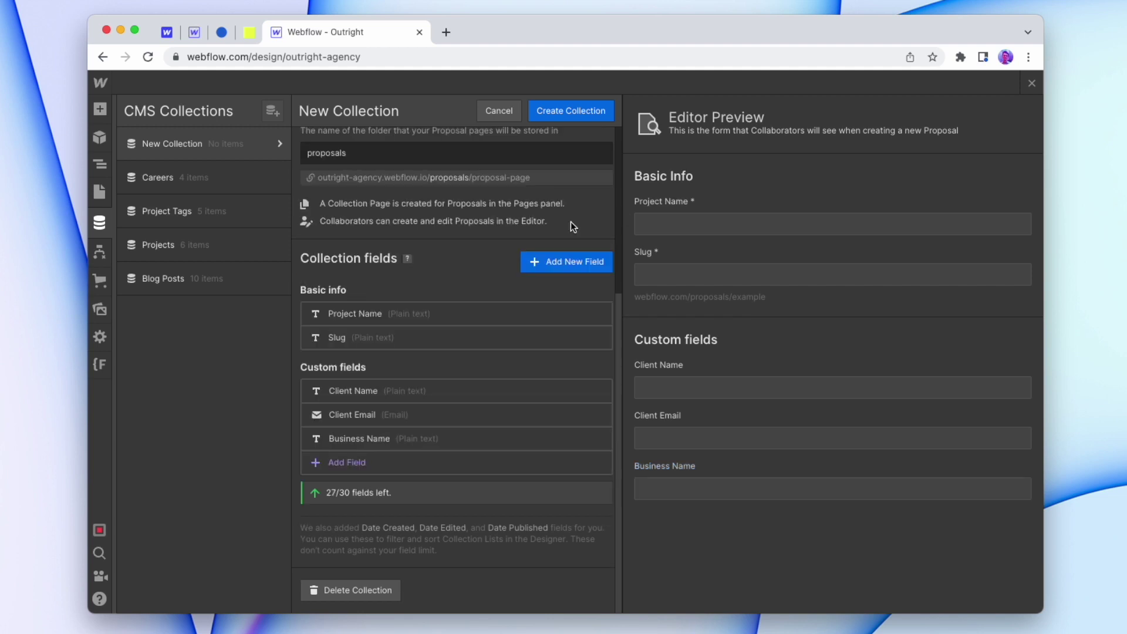
left_click(566, 261)
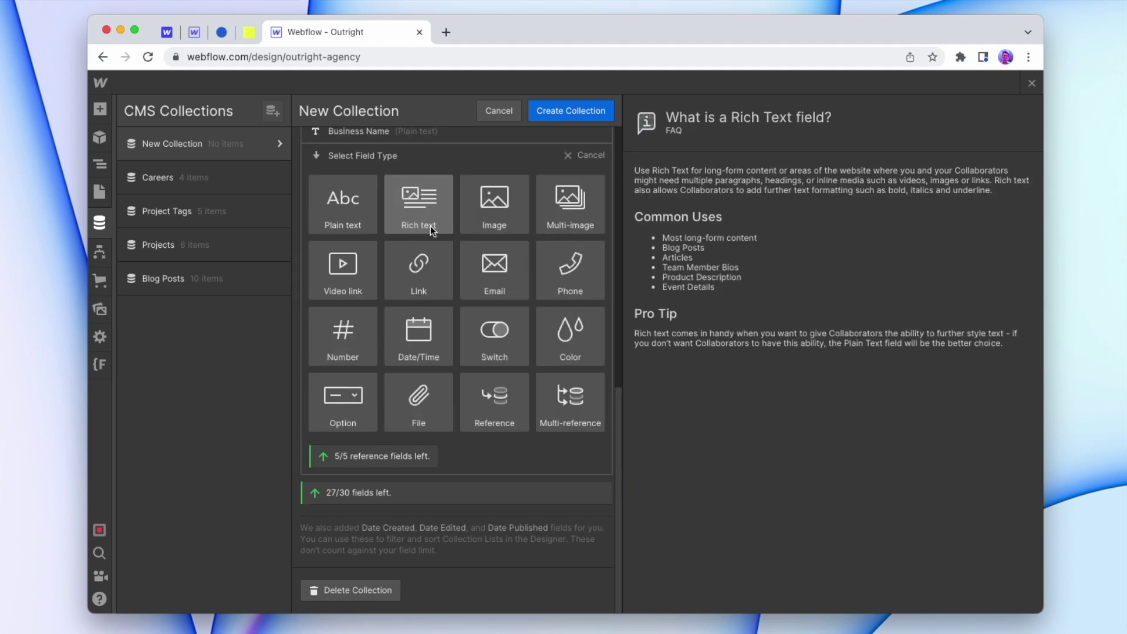
left_click(431, 225)
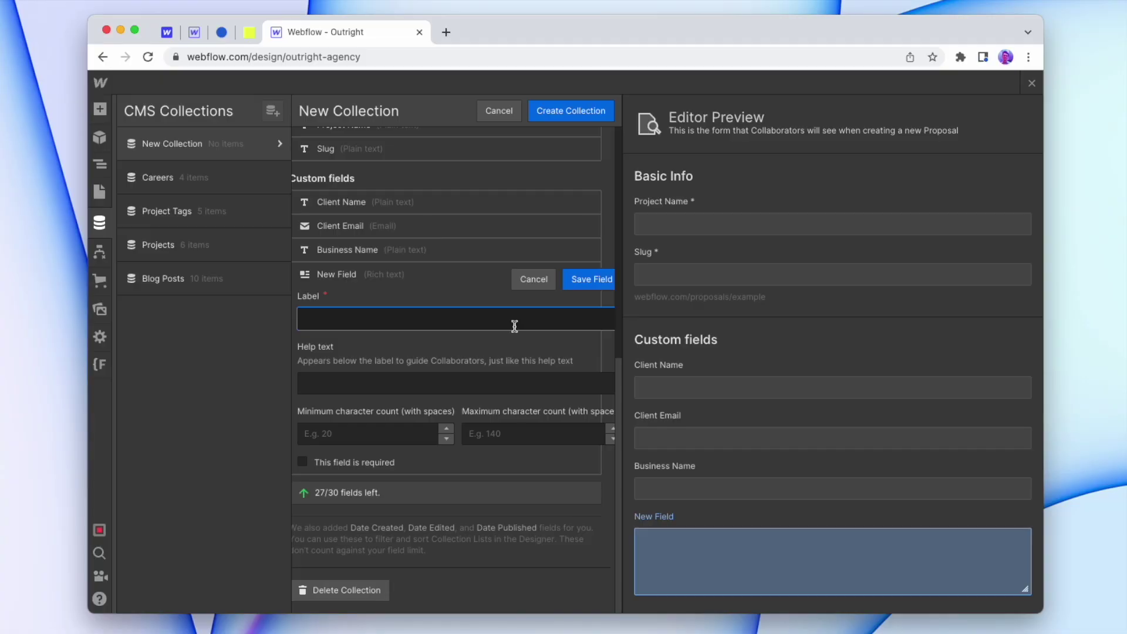
Save the Intro rich text field and add a correctly spelled Situation Appraisal rich text field.
type("Intro")
key("Return")
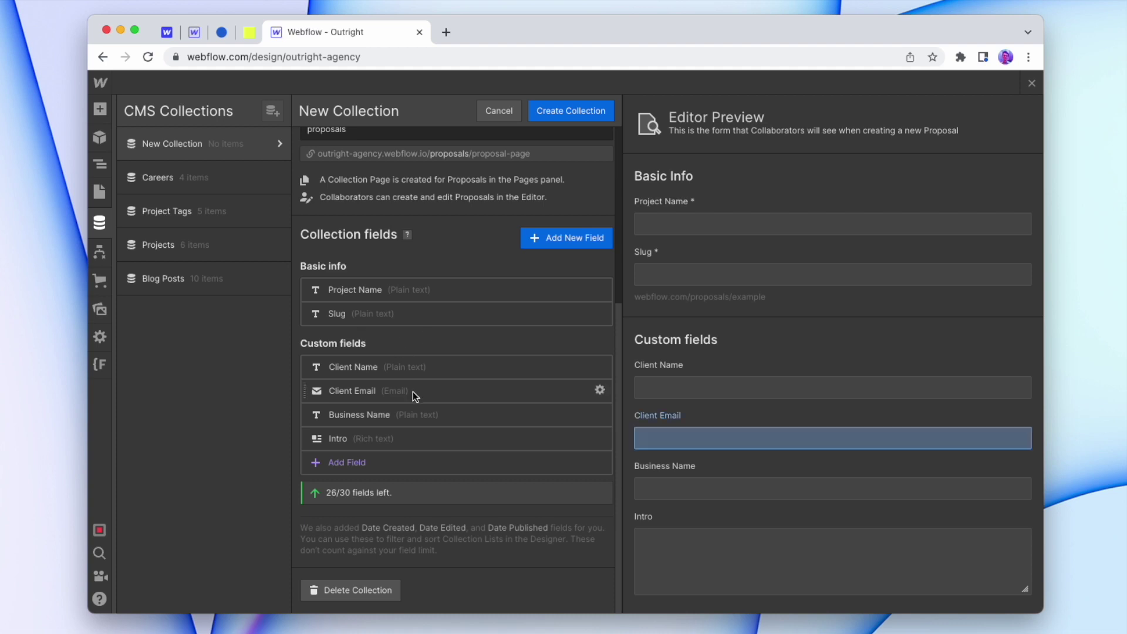
left_click(383, 460)
left_click(418, 210)
type("Situation Appri")
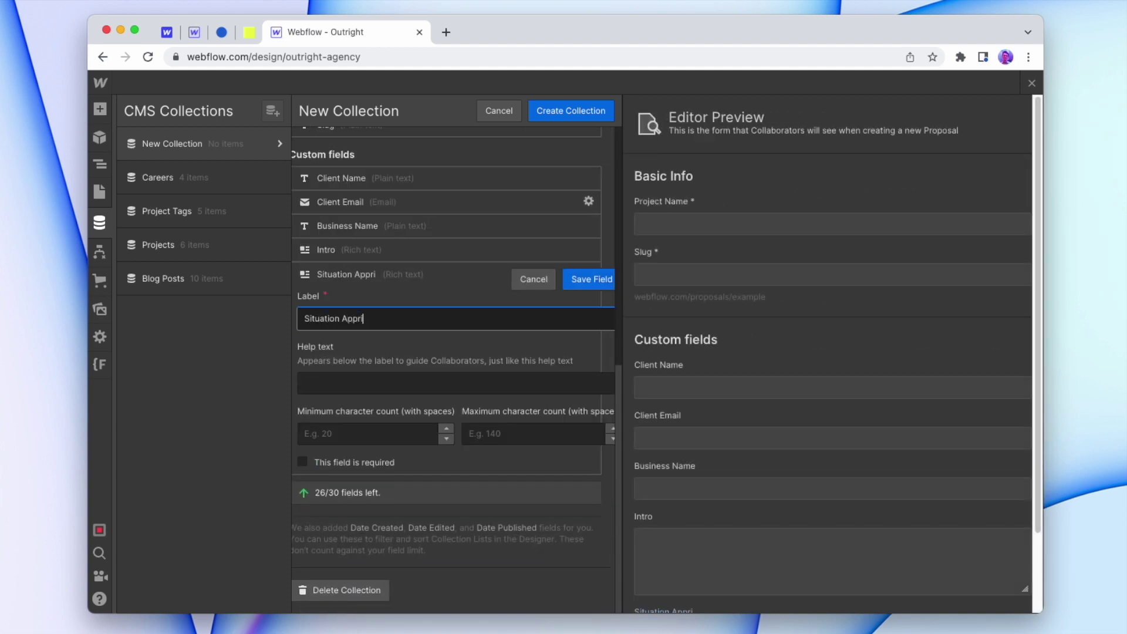
double_click(361, 318)
right_click(355, 317)
left_click(393, 330)
key("End")
key("BackSpace")
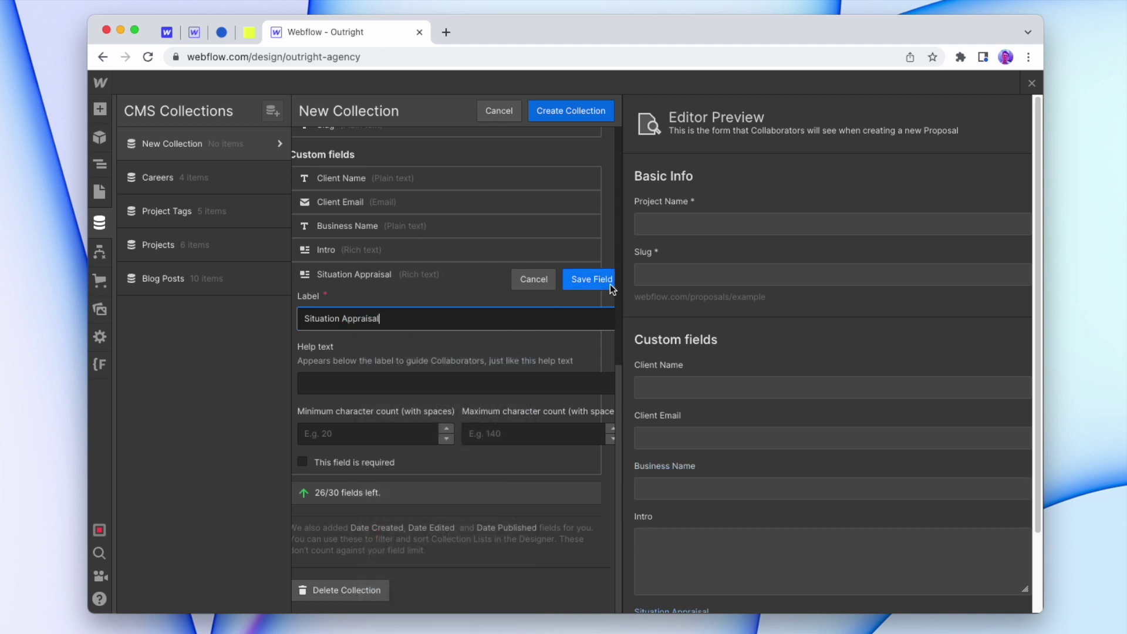
left_click(610, 285)
Add rich text fields Project Options and Why Me.
left_click(344, 459)
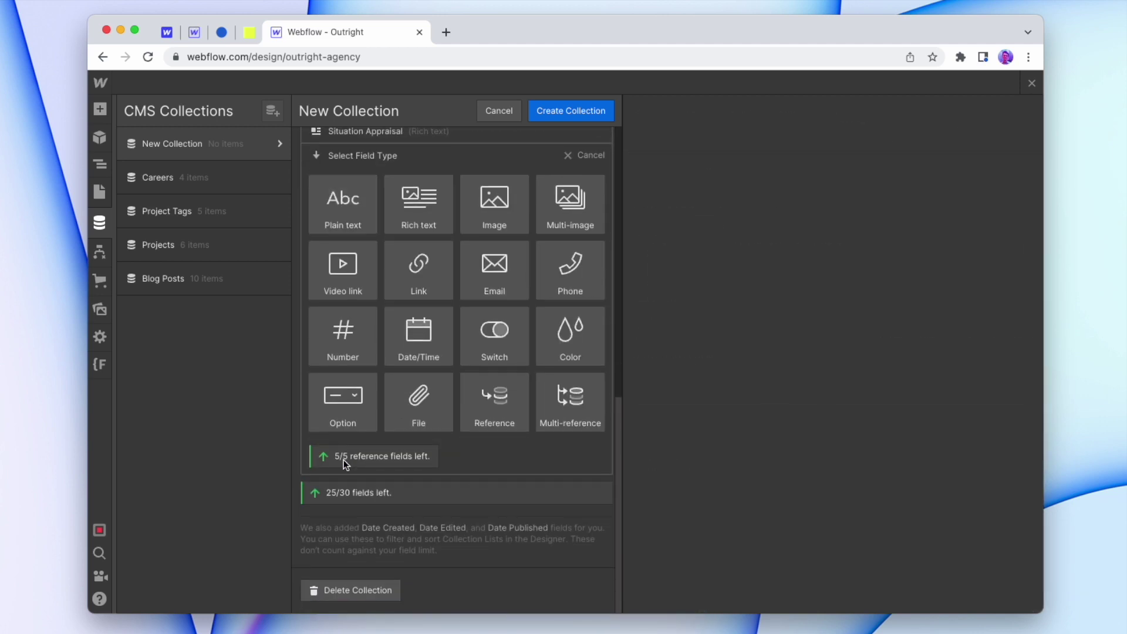
left_click(420, 196)
type("Projec")
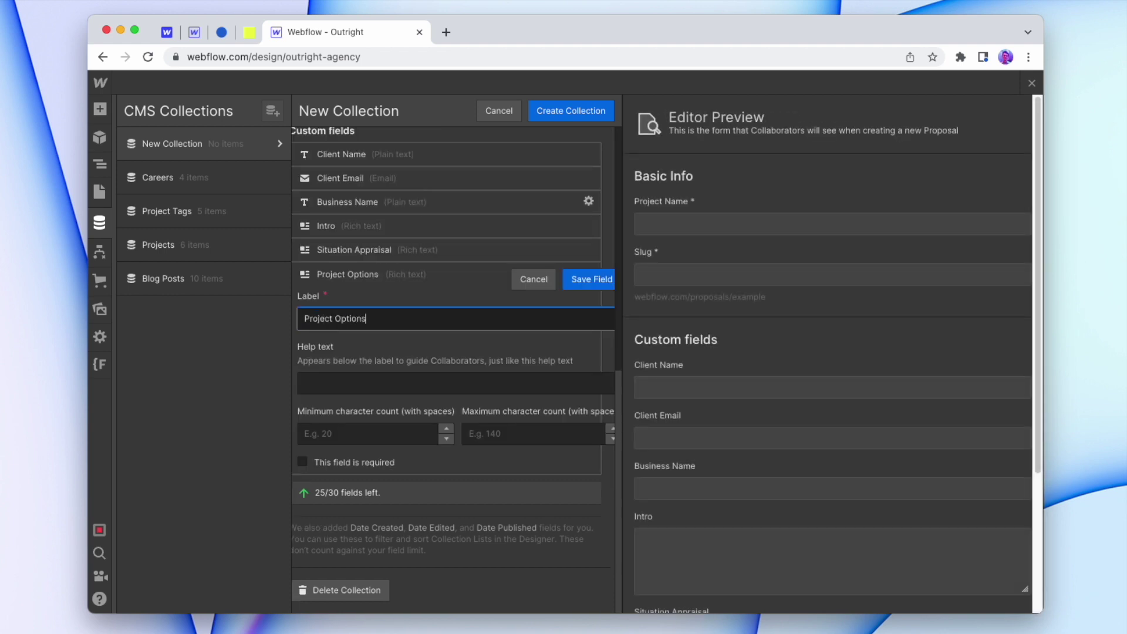
type("t Options")
left_click(565, 284)
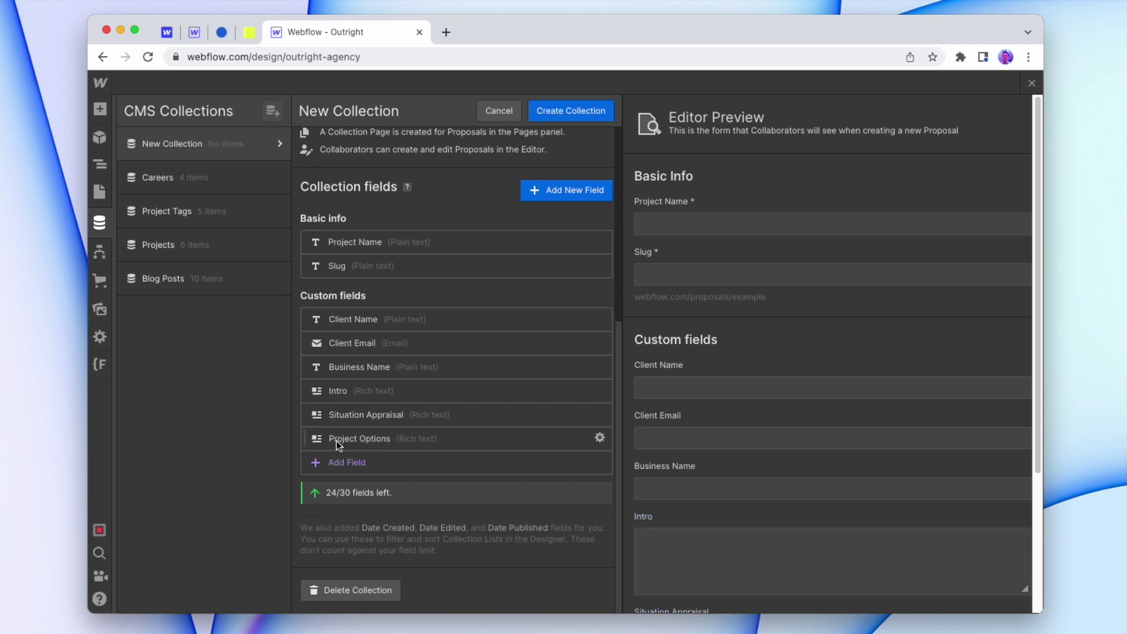
left_click(338, 462)
left_click(418, 200)
type("Why Me")
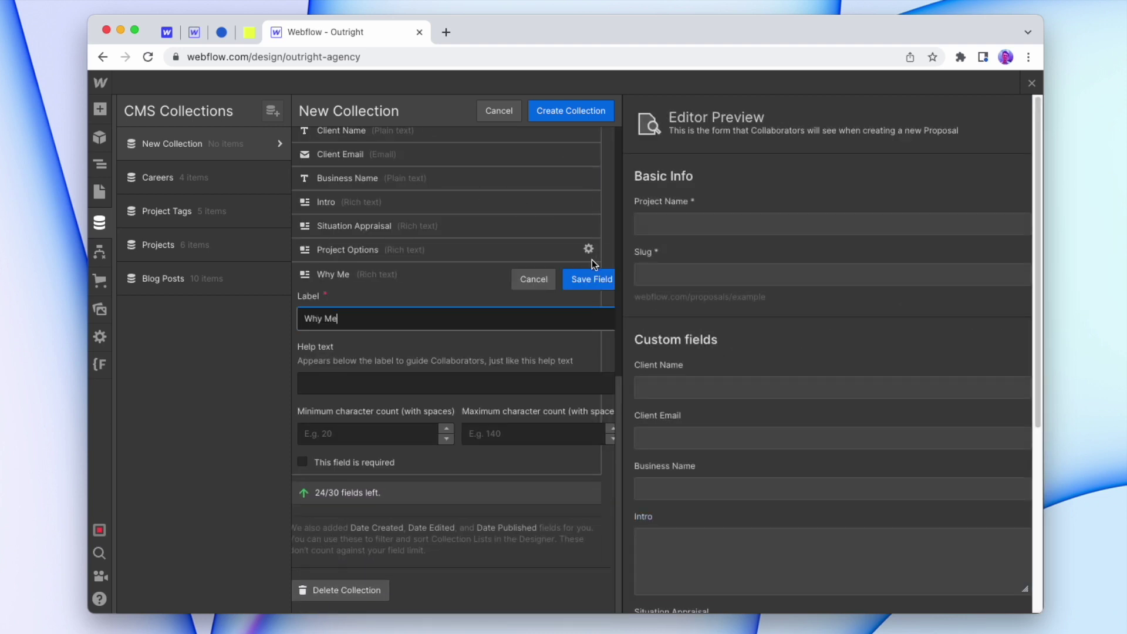
left_click(590, 279)
Add a rich text field Pricing Terms & Availability, fixing the spelling of Availability.
left_click(352, 459)
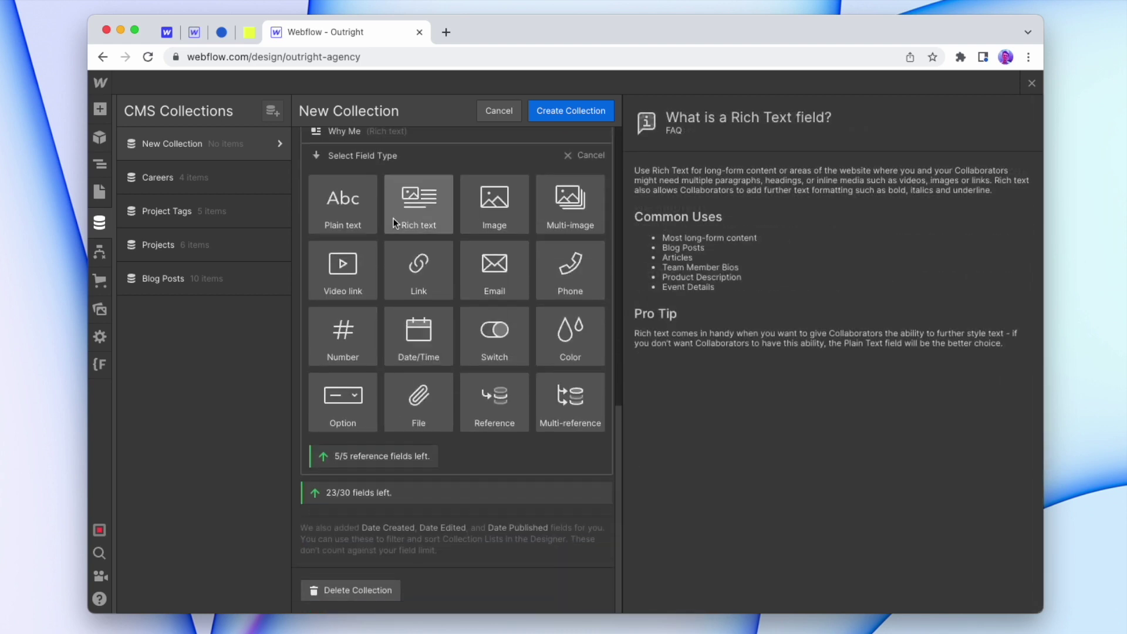
left_click(418, 203)
type("Pricing Terms & Avaliablity")
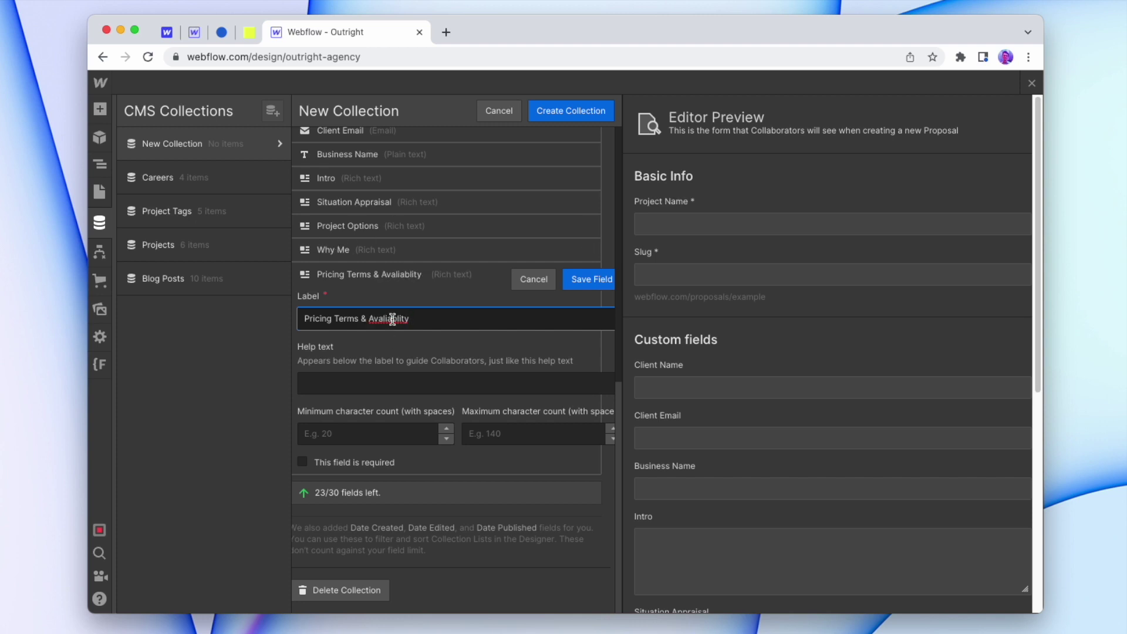
right_click(393, 318)
left_click(411, 330)
left_click(589, 281)
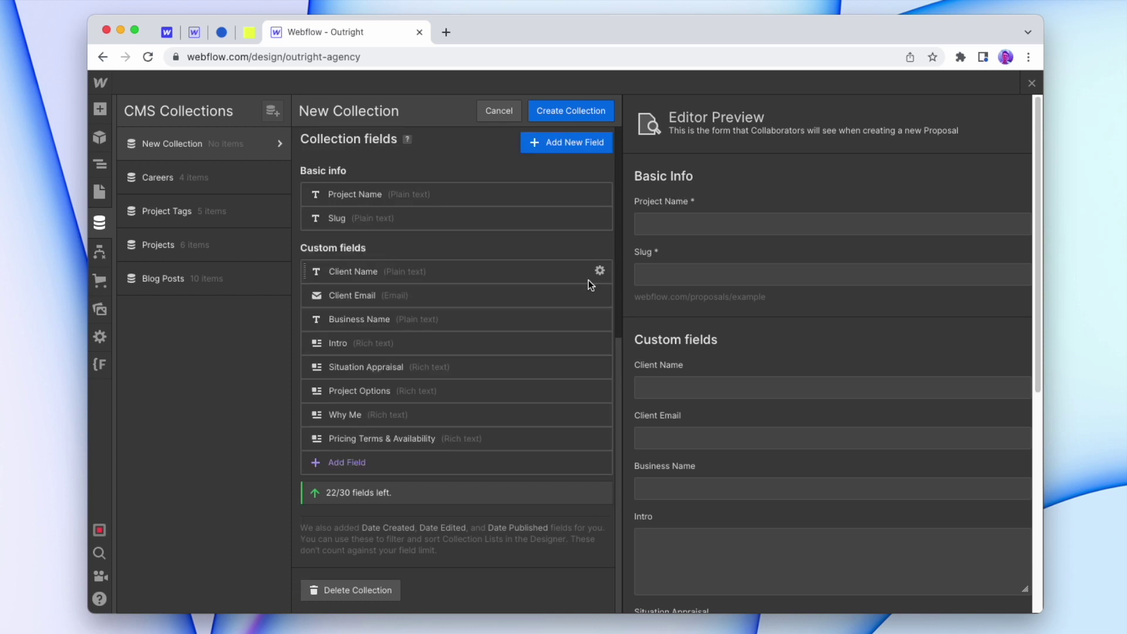
Add a Next Steps rich text field and create the Proposals collection.
left_click(383, 455)
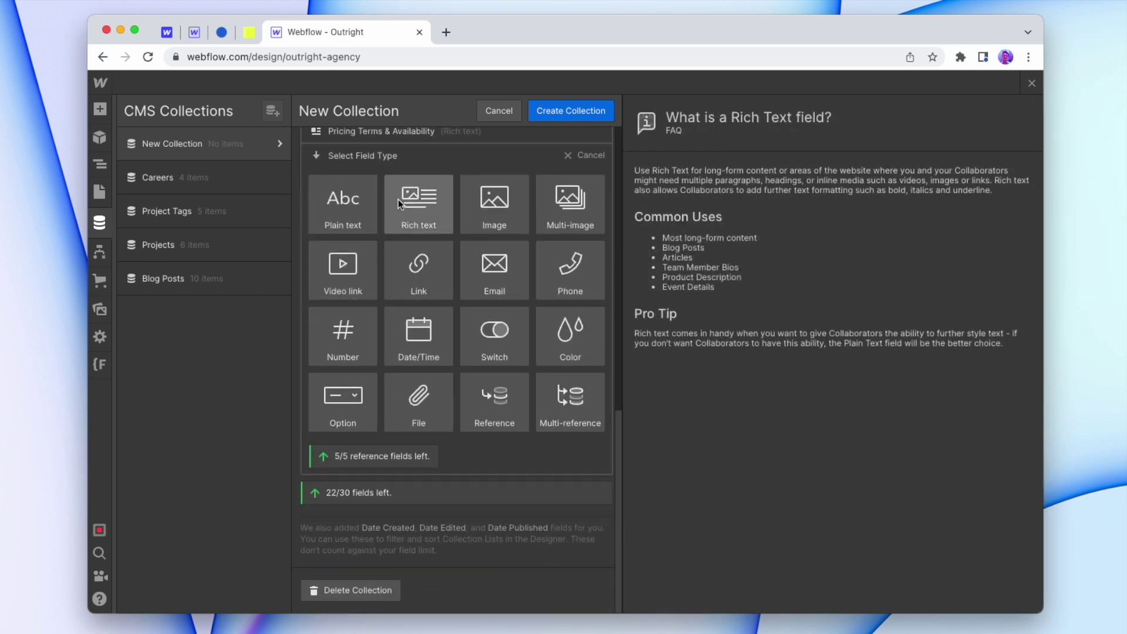
left_click(398, 199)
type("Next")
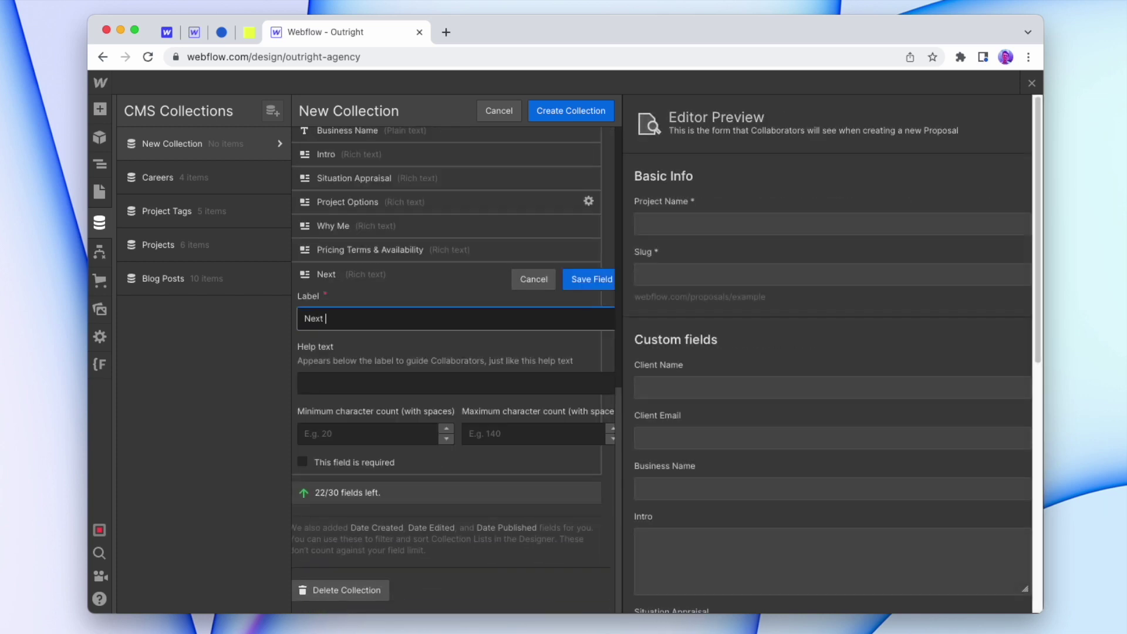
type(" Steps")
left_click(570, 277)
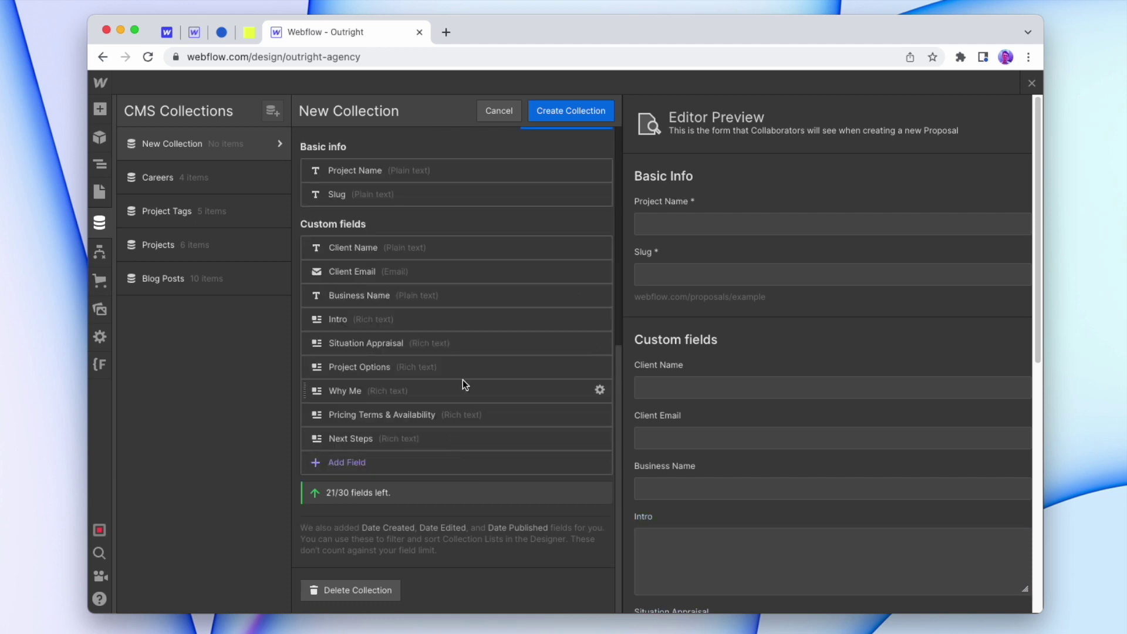
left_click(567, 113)
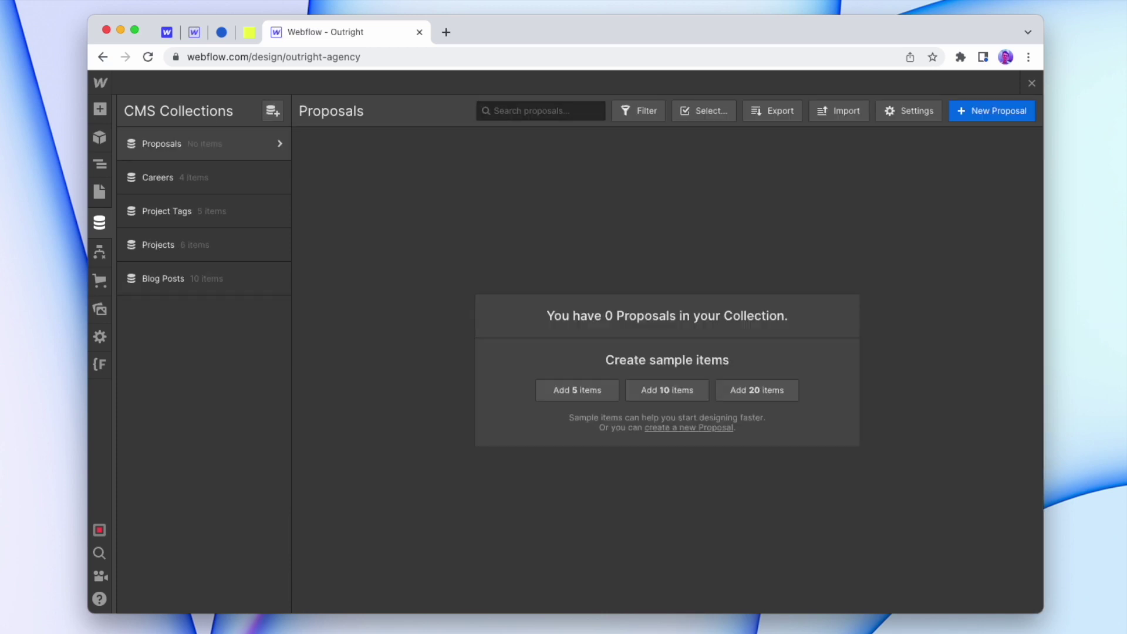
Save the Shineway Website Development proposal item and show the site's Pages list.
left_click(992, 118)
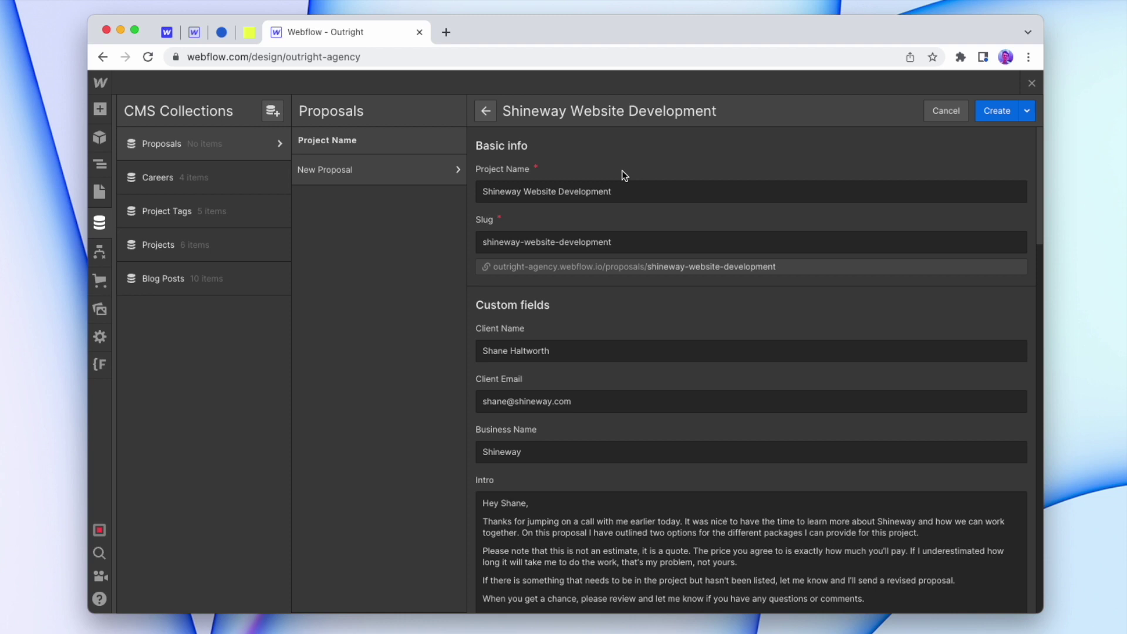
left_click(1000, 113)
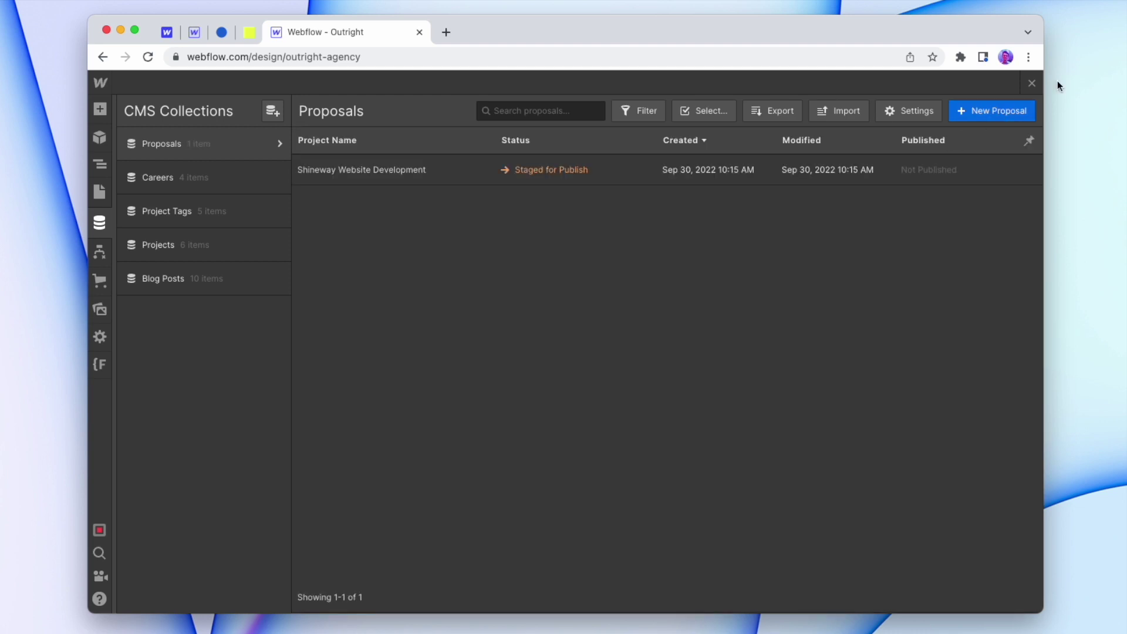
left_click(1033, 83)
left_click(156, 83)
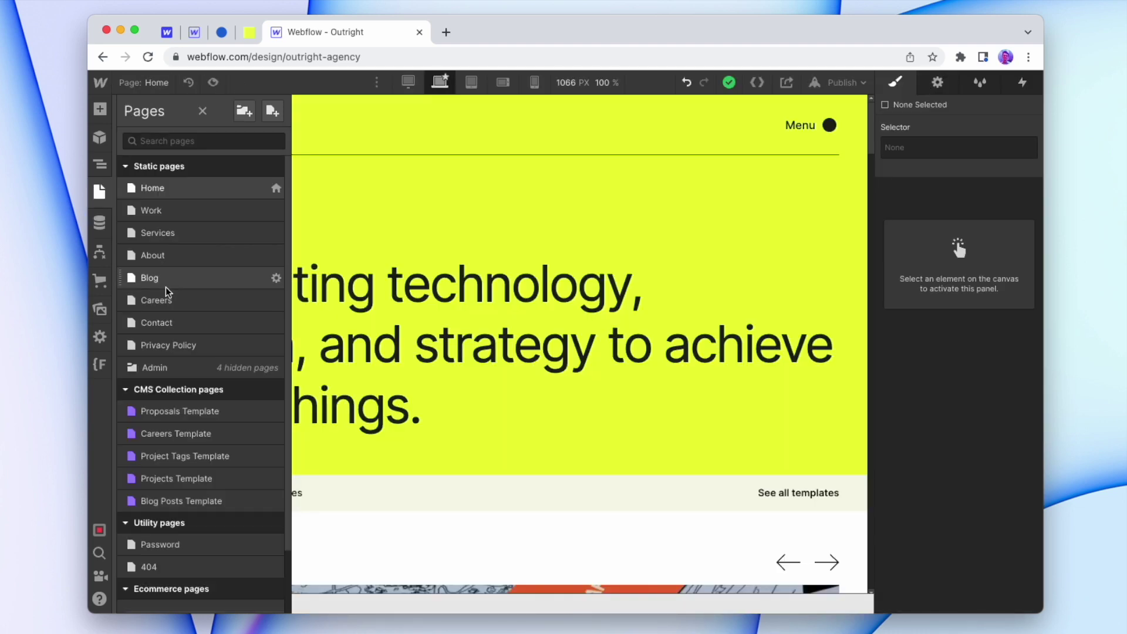
On the Proposals Template page, insert a Section with a Container inside it.
scroll(168, 296, "down", 3)
left_click(194, 339)
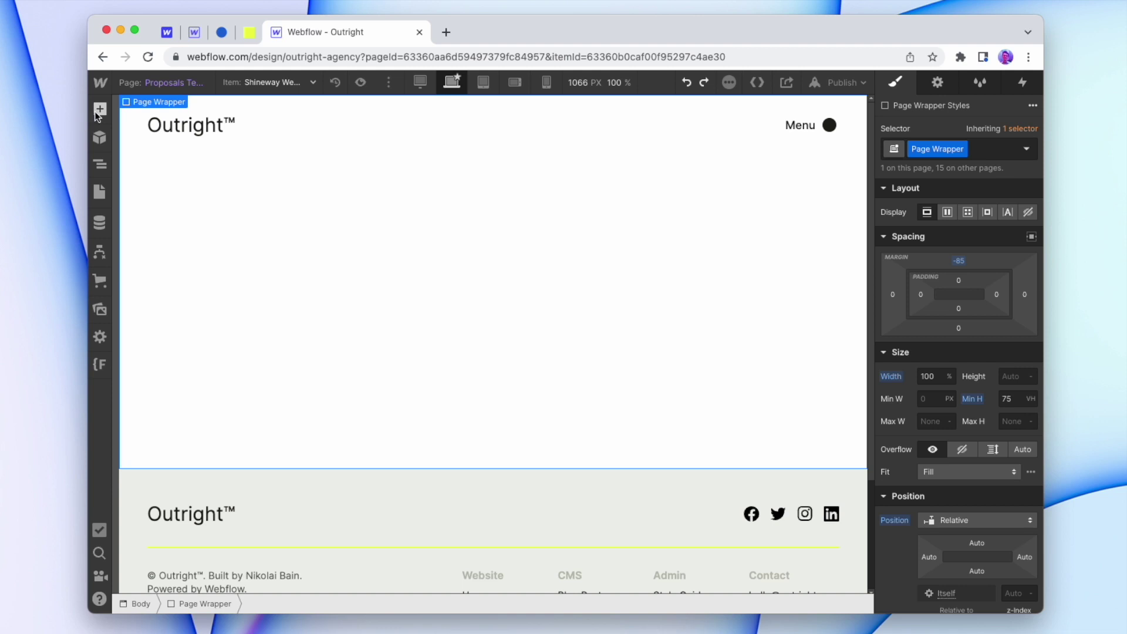
left_click(99, 109)
left_click(154, 203)
left_click(103, 111)
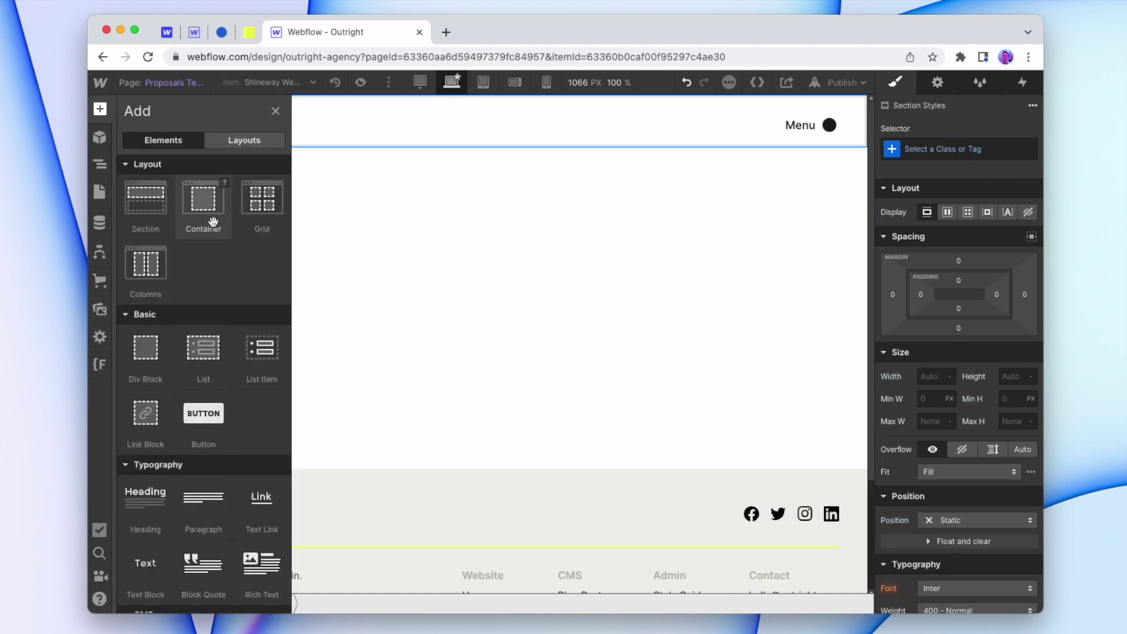
left_click(203, 221)
Apply the existing Section class to the section and Container class to the container.
left_click(263, 603)
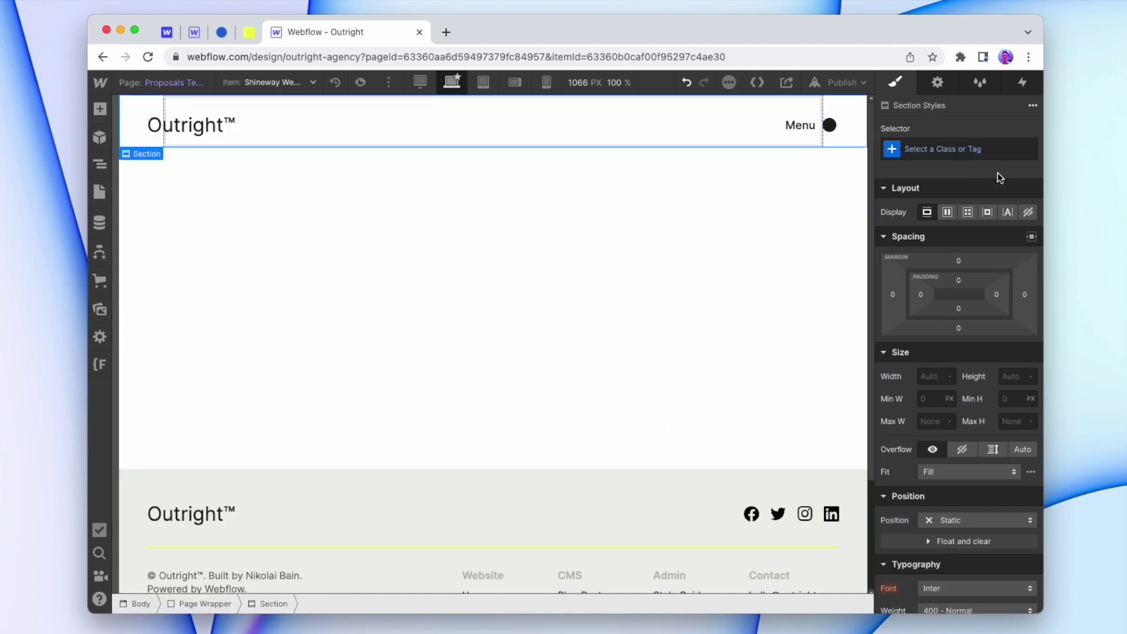
left_click(1004, 146)
type("Sect")
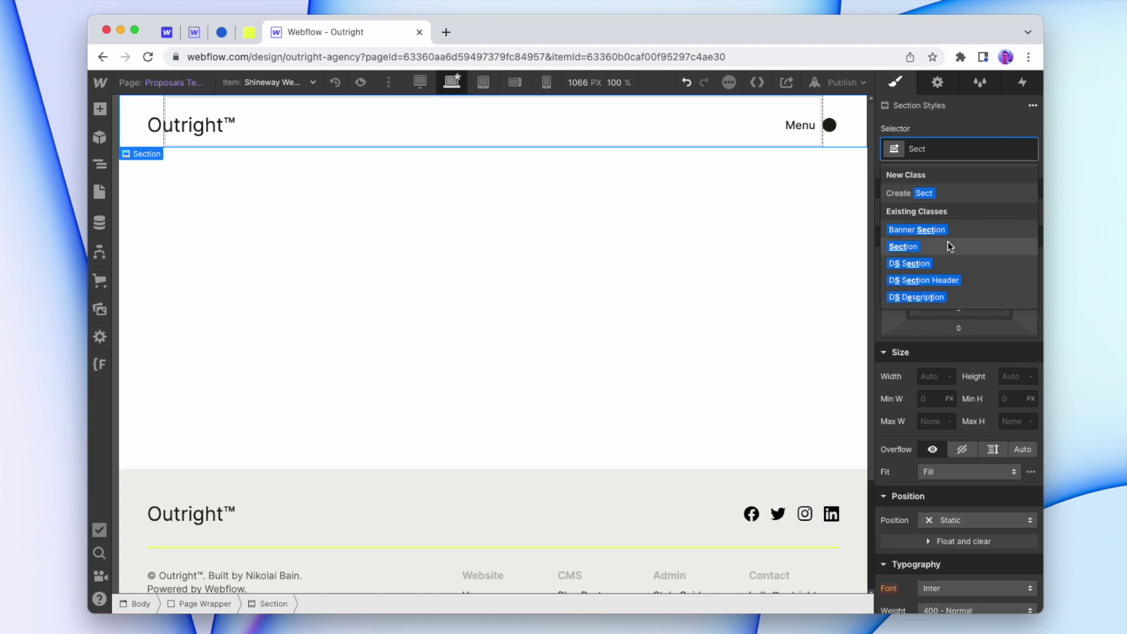
left_click(948, 246)
left_click(768, 187)
left_click(979, 144)
type("Cond")
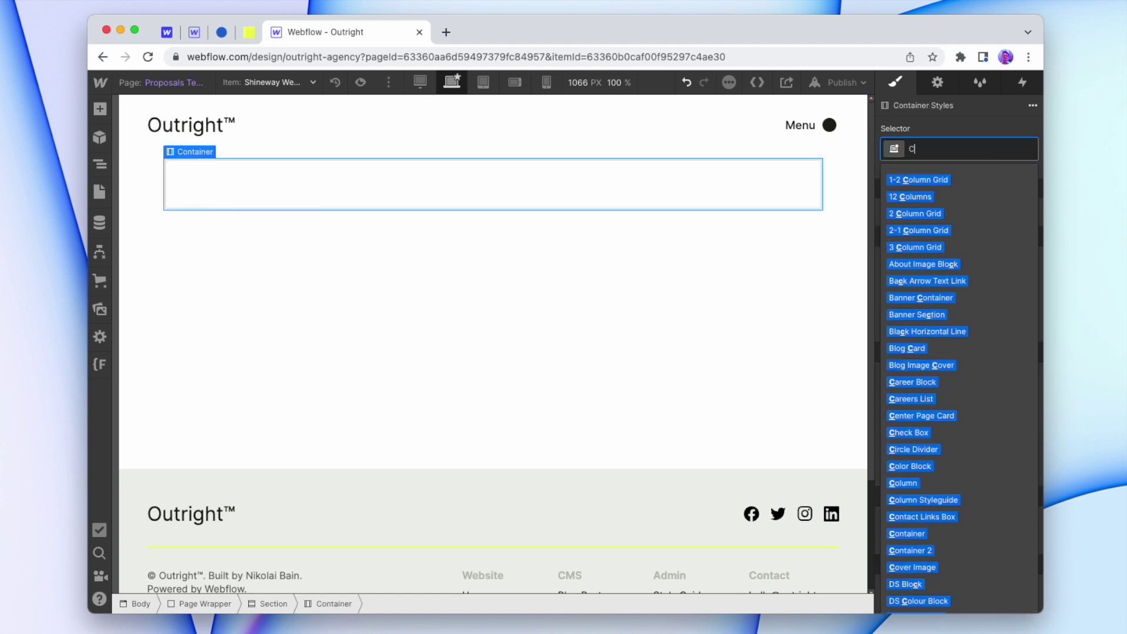
key("BackSpace")
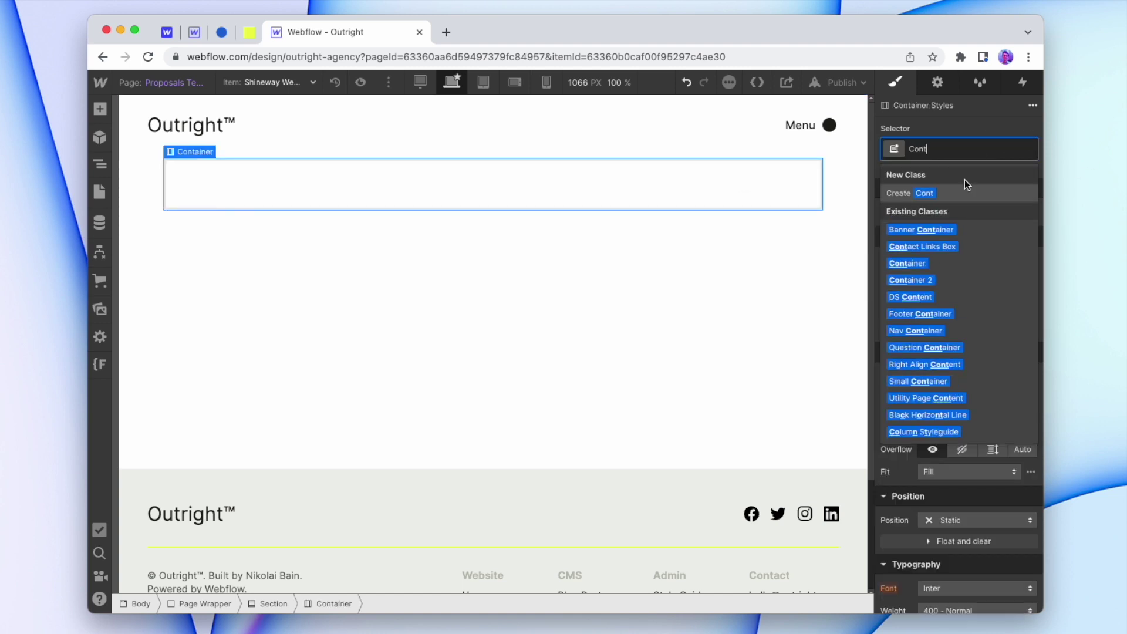
left_click(933, 259)
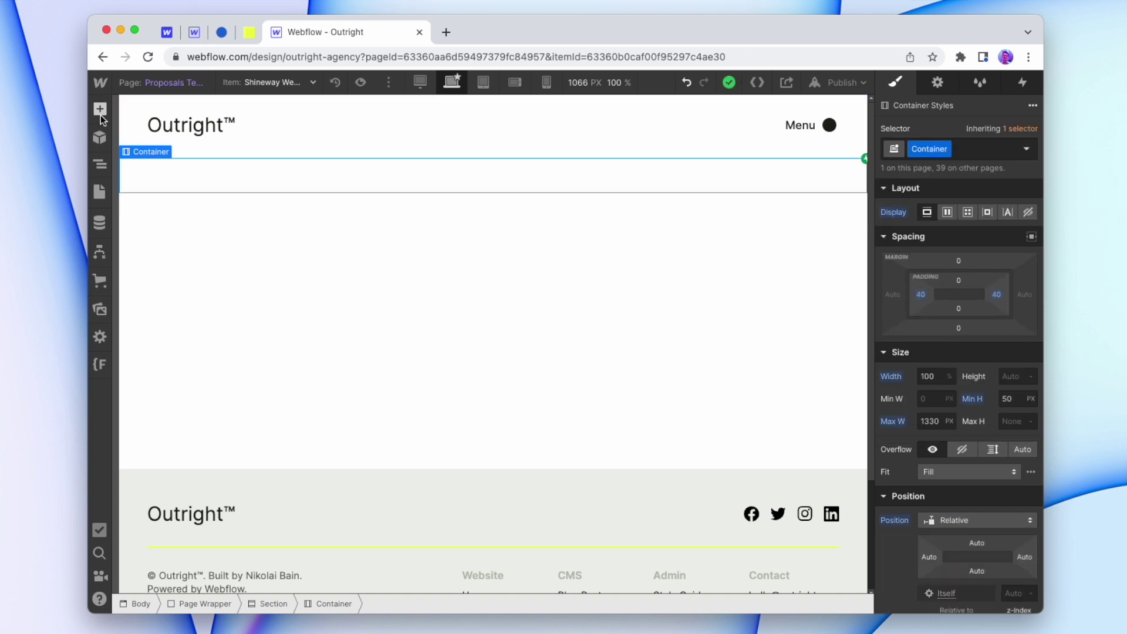
Add a div block with the new class Proposal Header Text Box to the container.
left_click(100, 109)
left_click(144, 366)
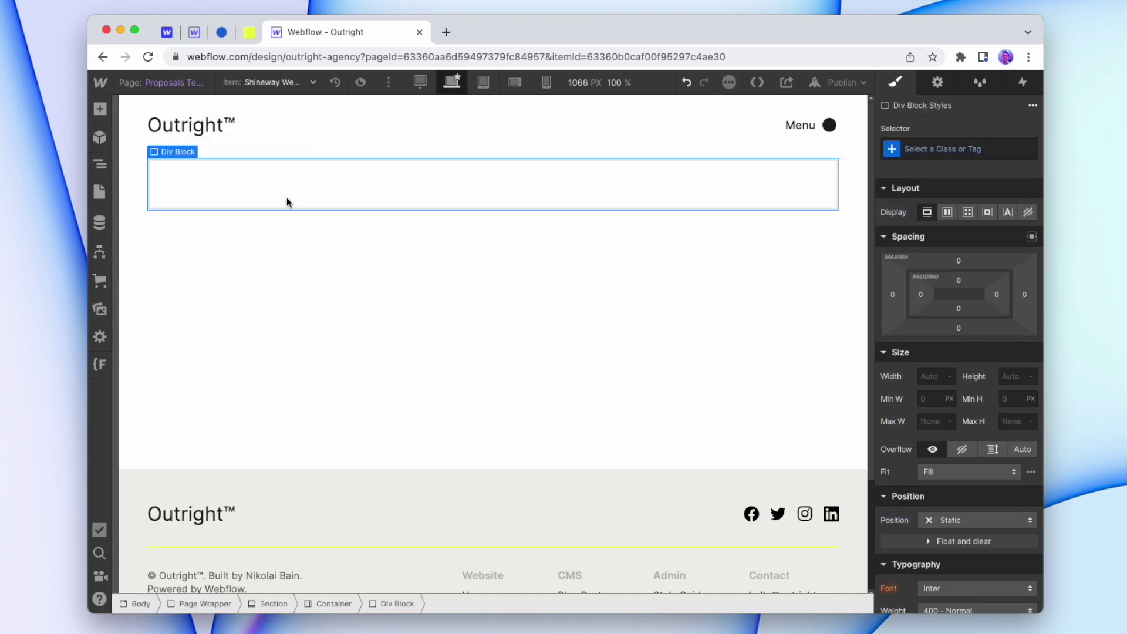
key("super+Return")
type("Propo")
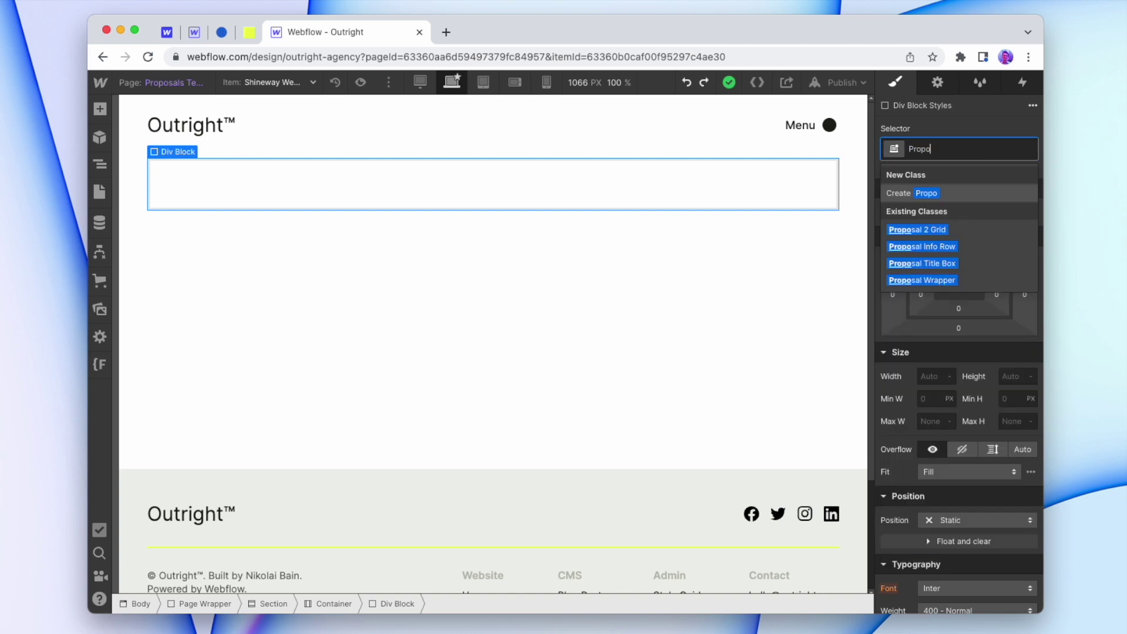
type("sal Header T")
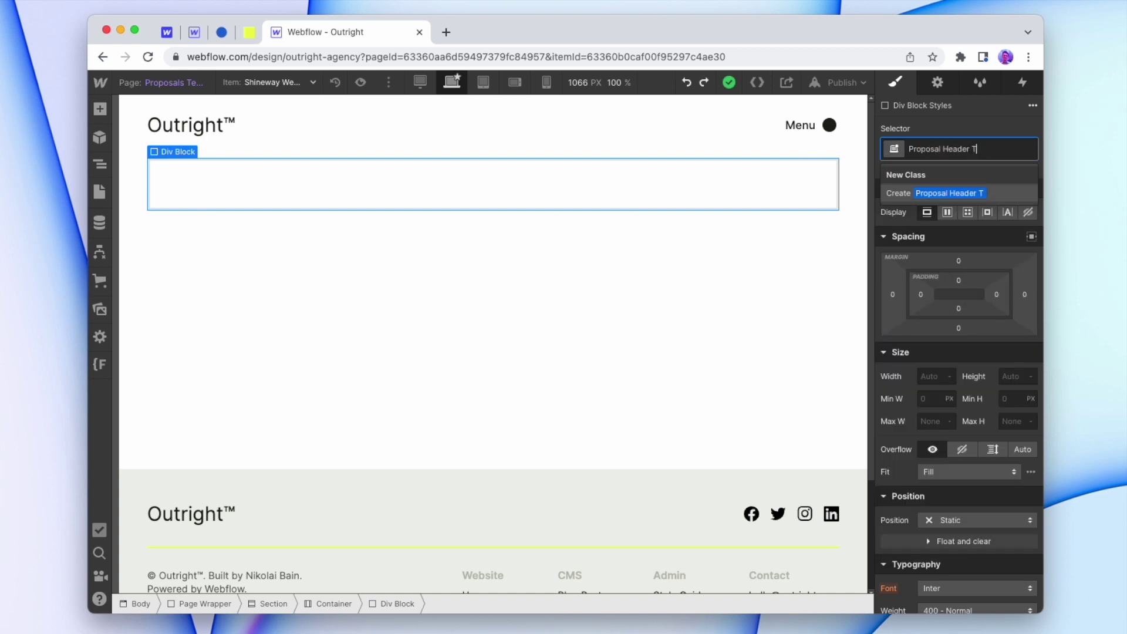
type("ext Box")
key("Return")
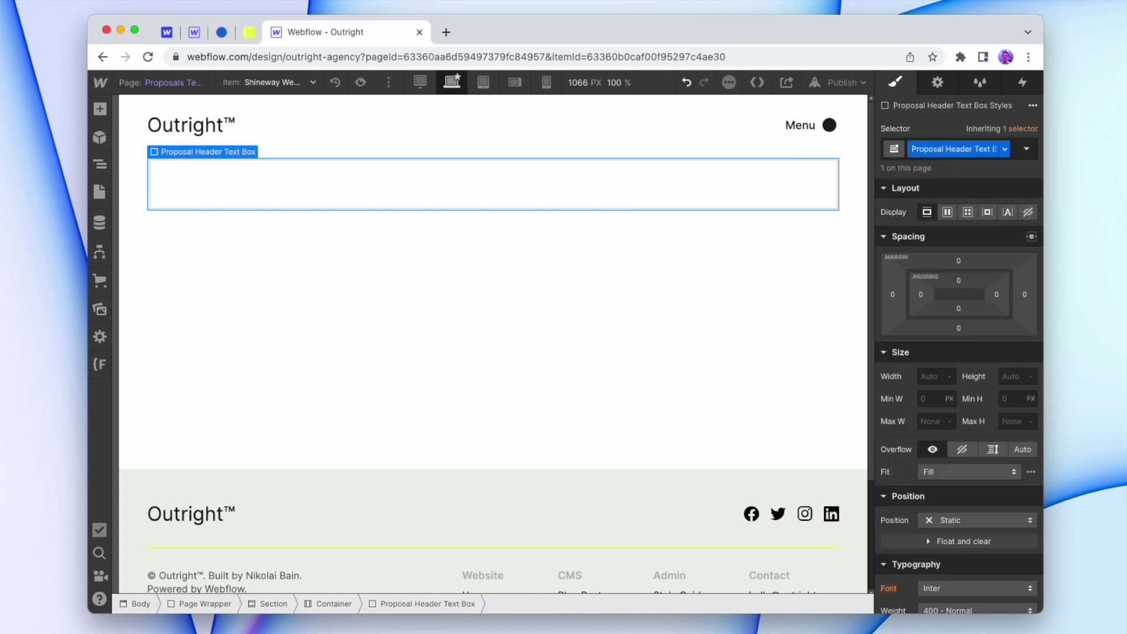
Insert an H1 bound to Project Name and cap the text box's maximum width.
key("a")
left_click(149, 539)
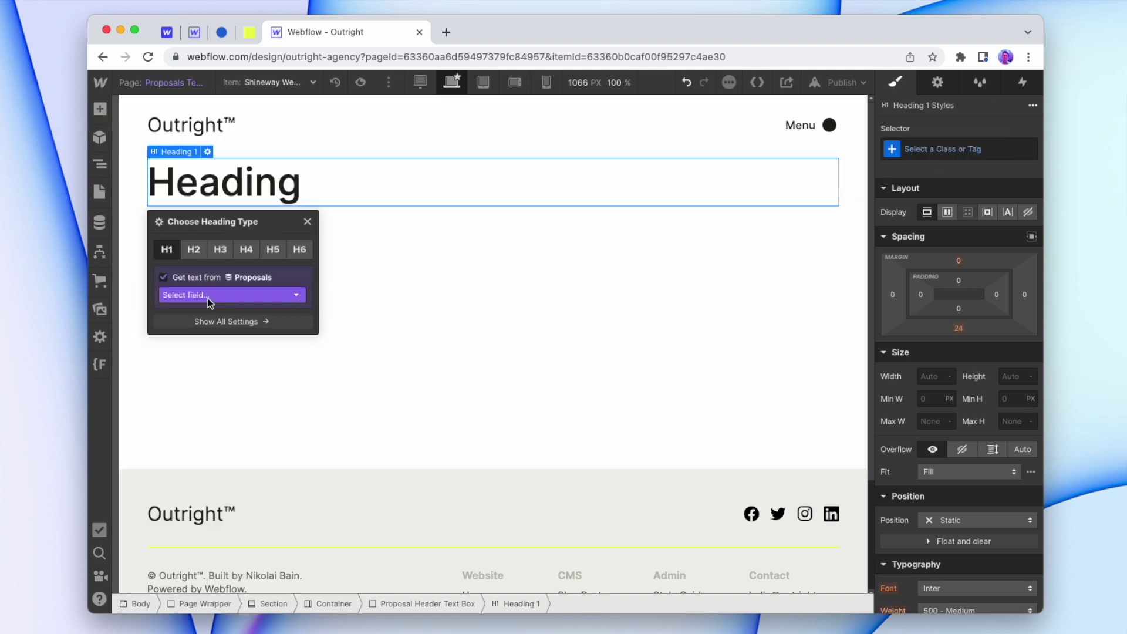
left_click(209, 295)
left_click(236, 323)
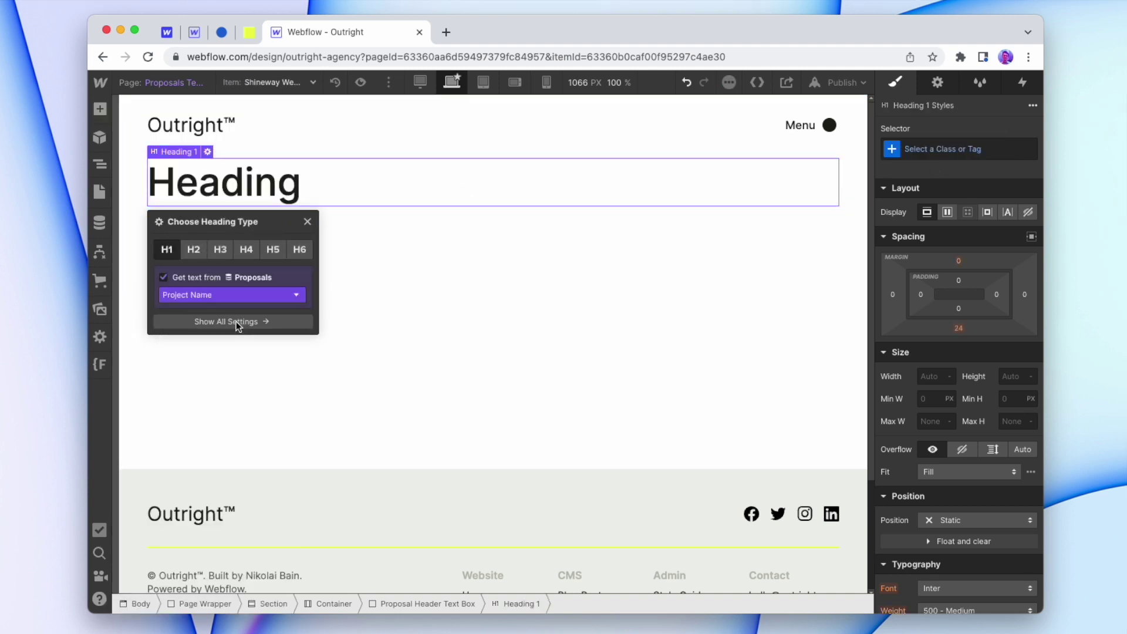
left_click(308, 222)
left_click(465, 599)
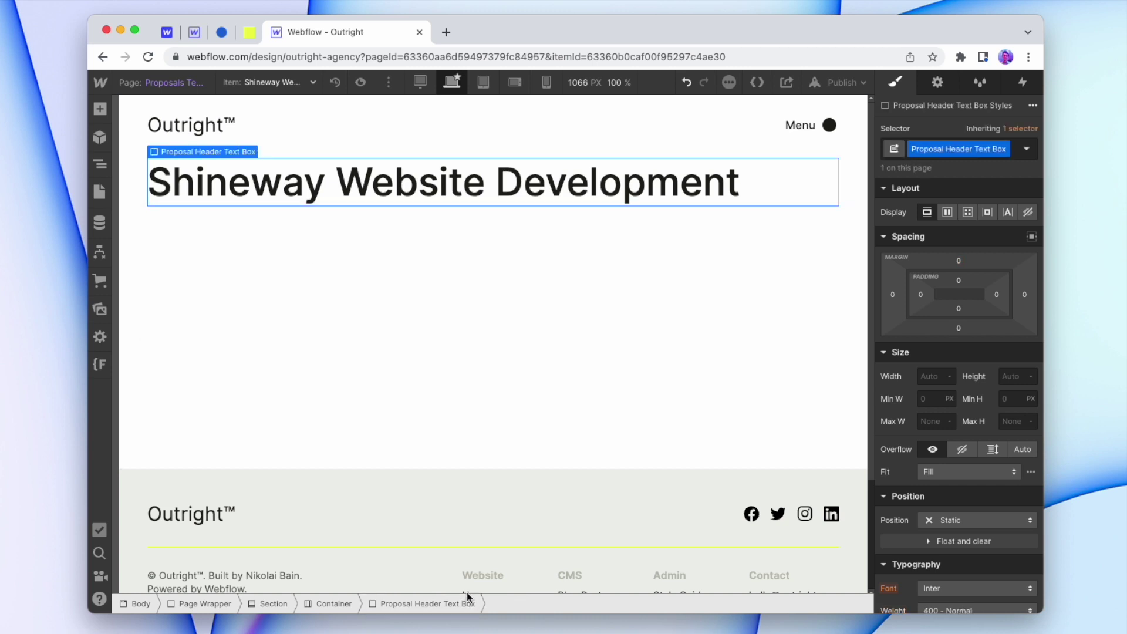
left_click(921, 422)
type("900")
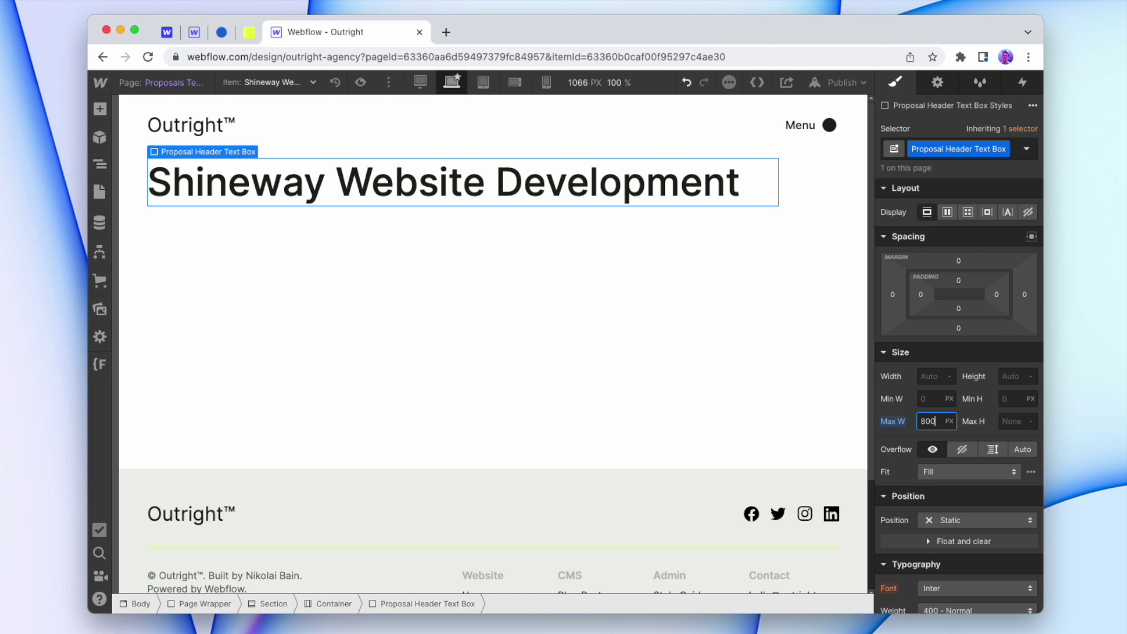
Style the heading with the Heading class plus the XL H1 combo class.
left_click(369, 232)
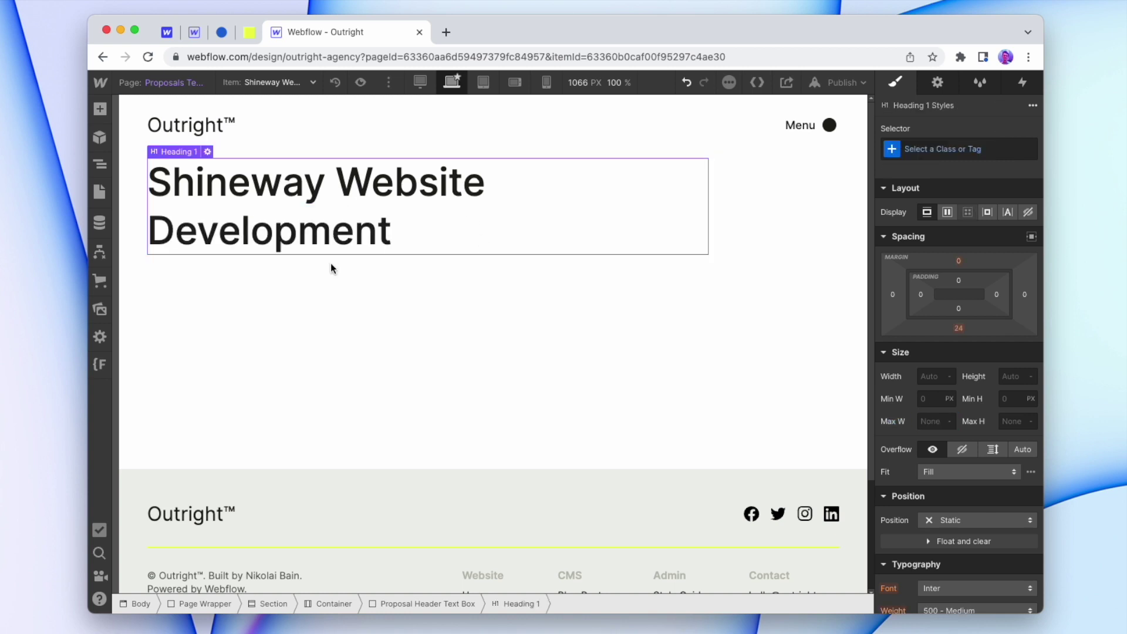
left_click(984, 146)
type("Hewa")
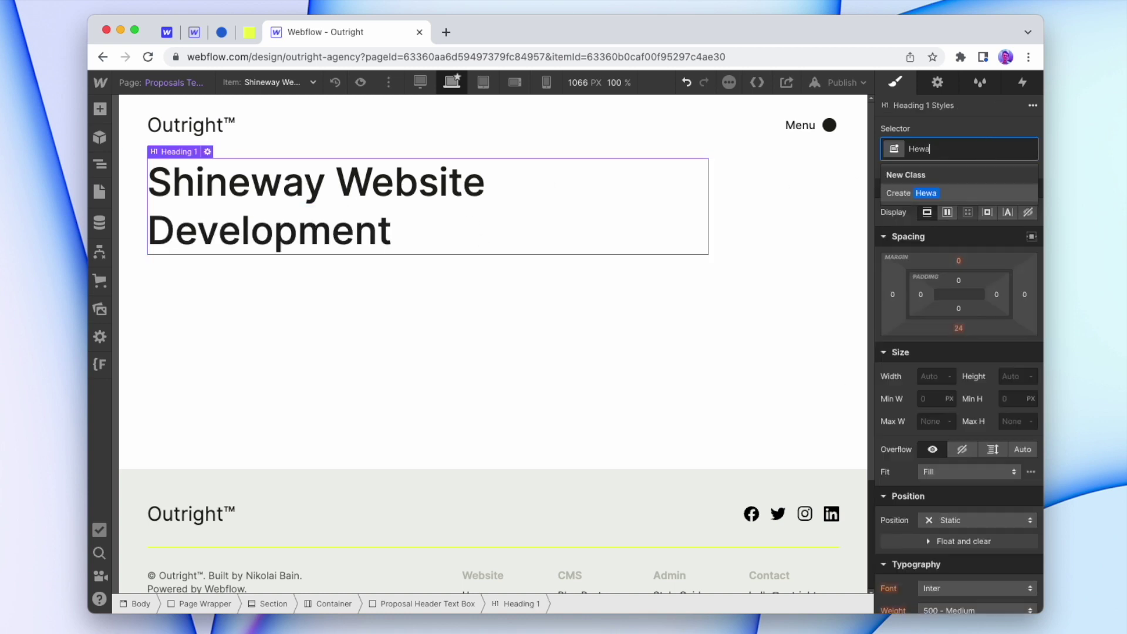
key("BackSpace")
type("ad")
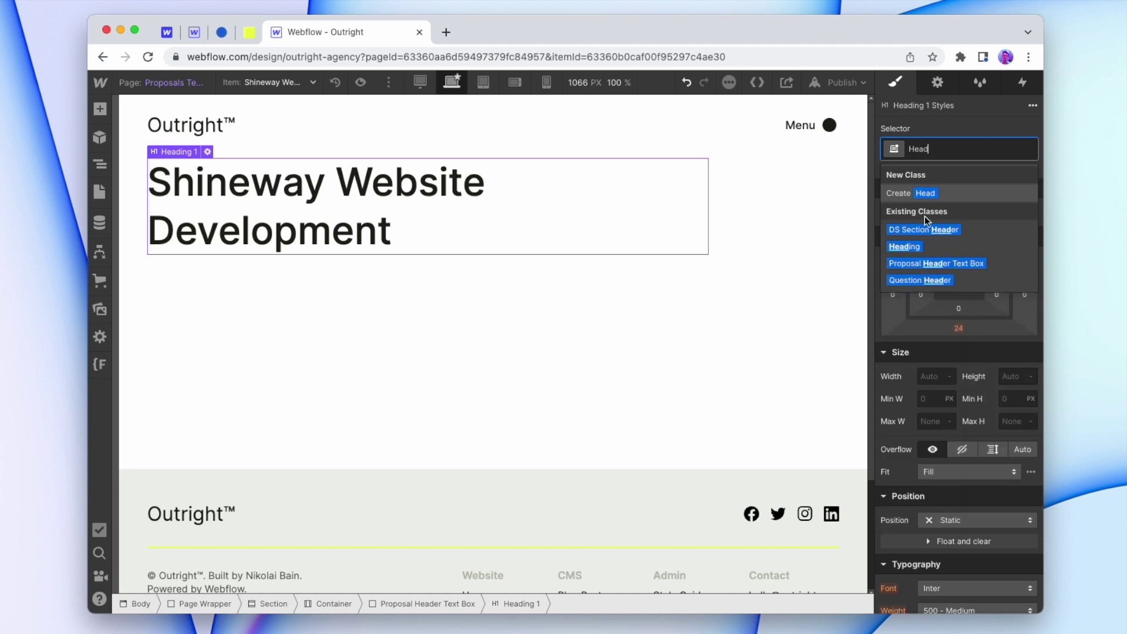
left_click(913, 215)
left_click(956, 156)
left_click(913, 233)
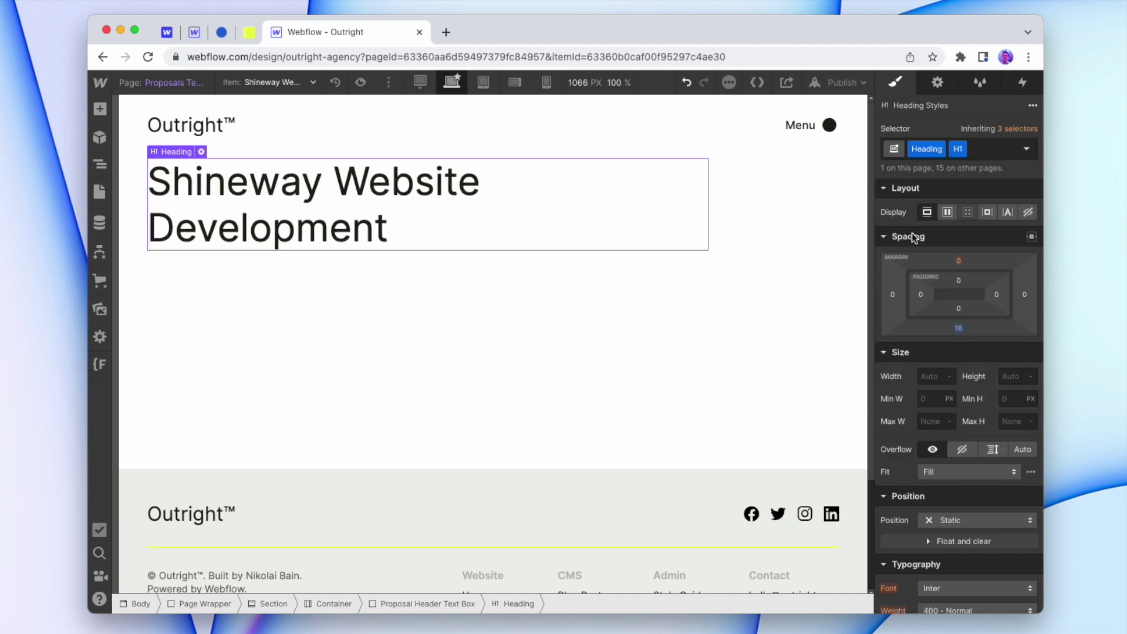
left_click(1003, 147)
key("BackSpace")
type("L")
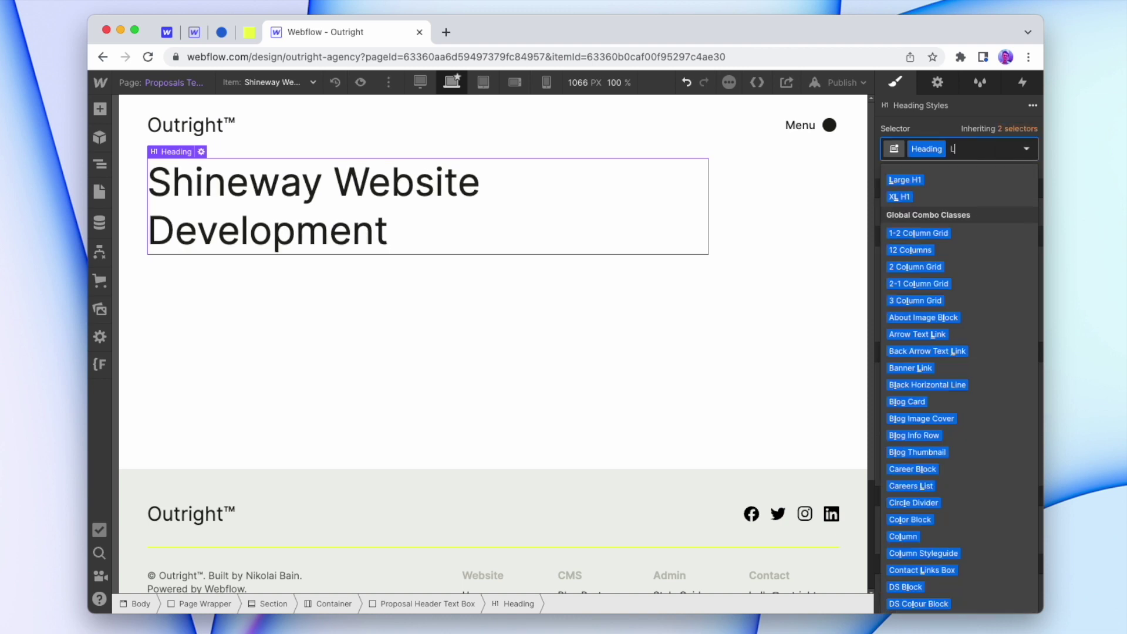
left_click(899, 197)
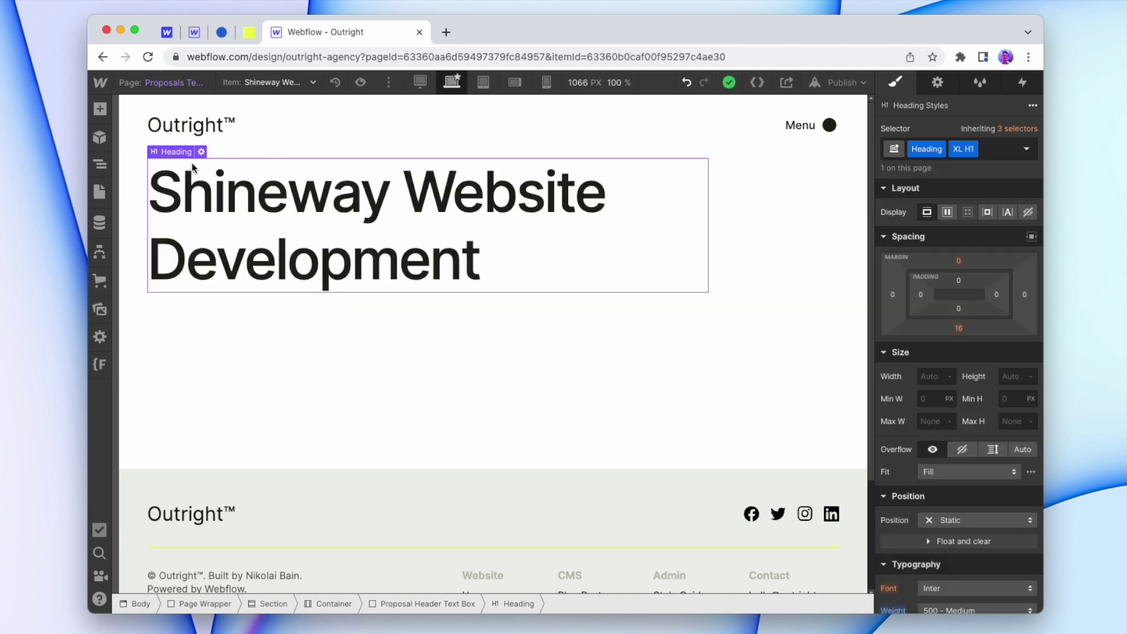
left_click(100, 110)
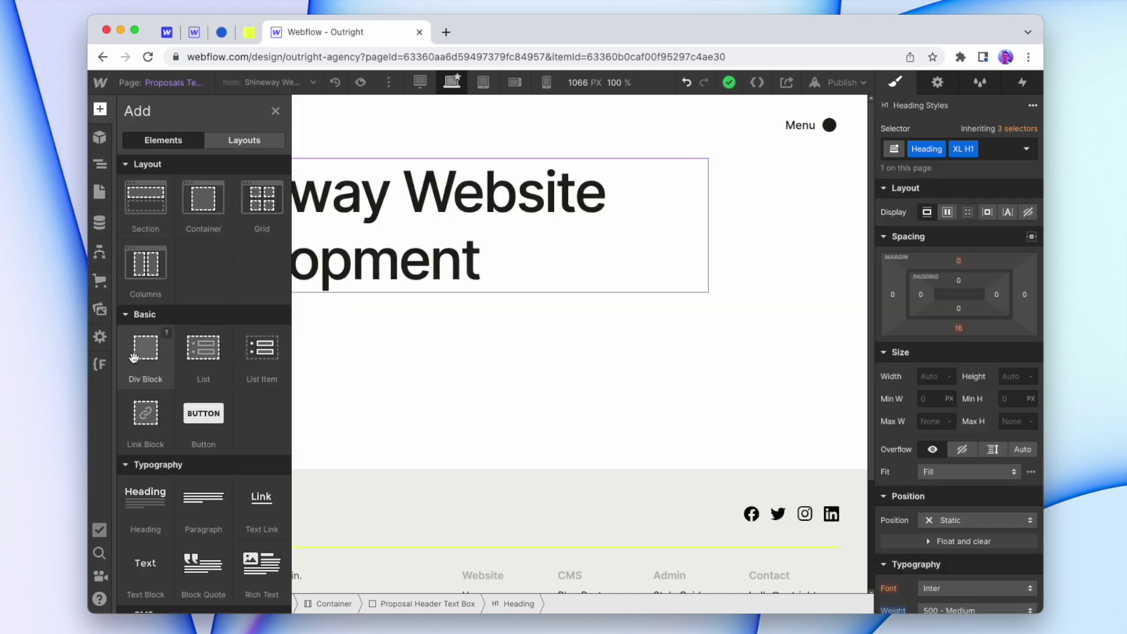
Place a flex div above the heading holding a text block bound to the Created On date.
left_click_drag(134, 355, 276, 171)
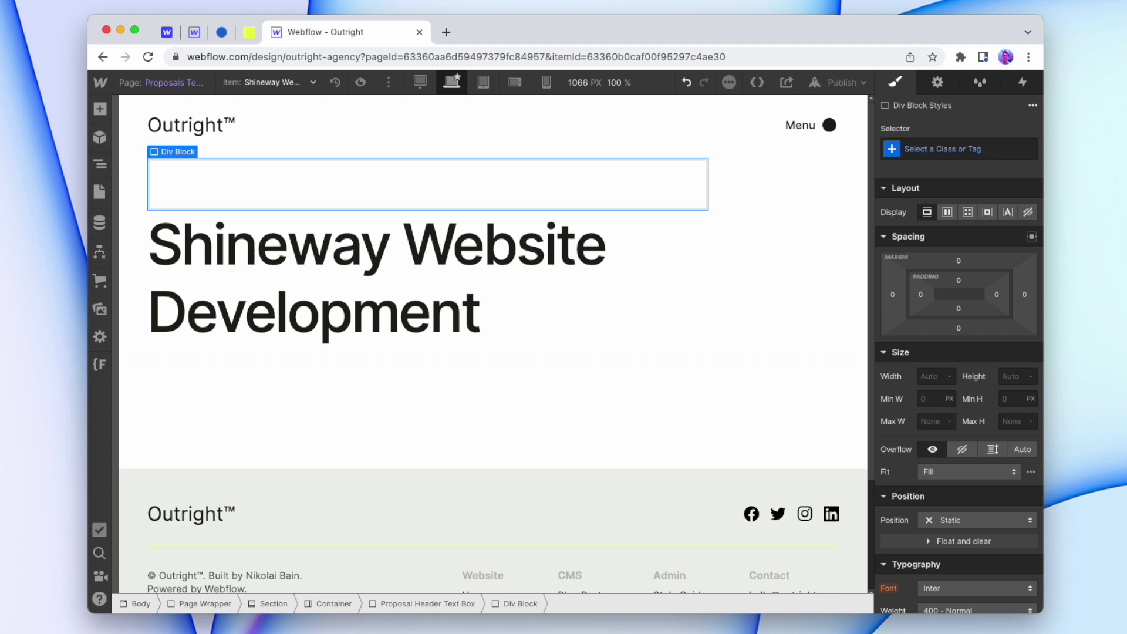
left_click(948, 213)
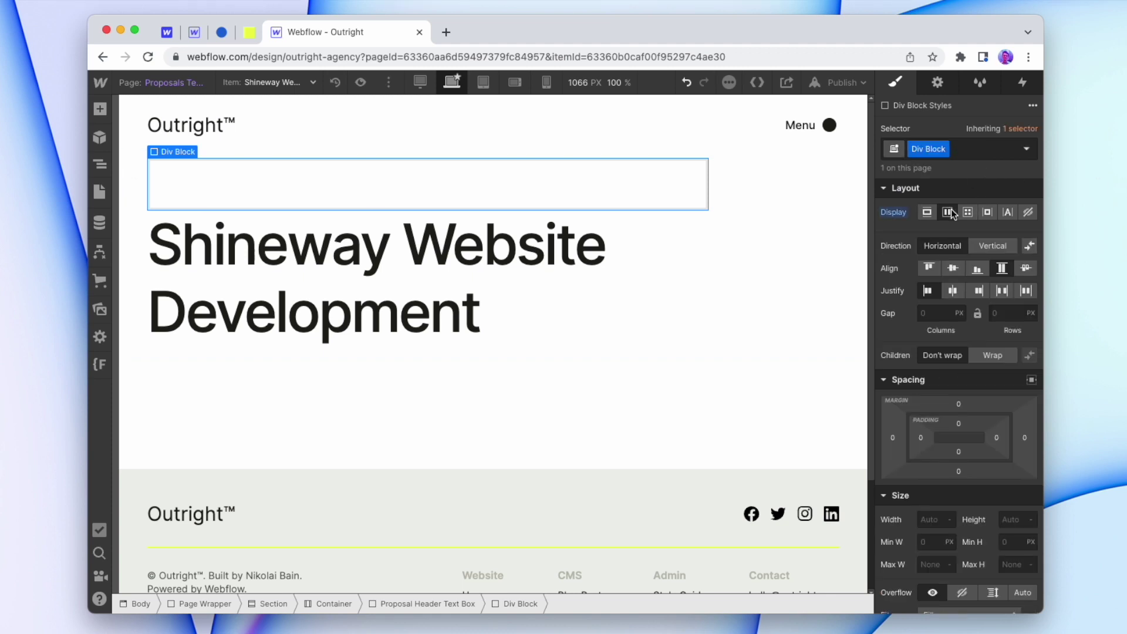
key("a")
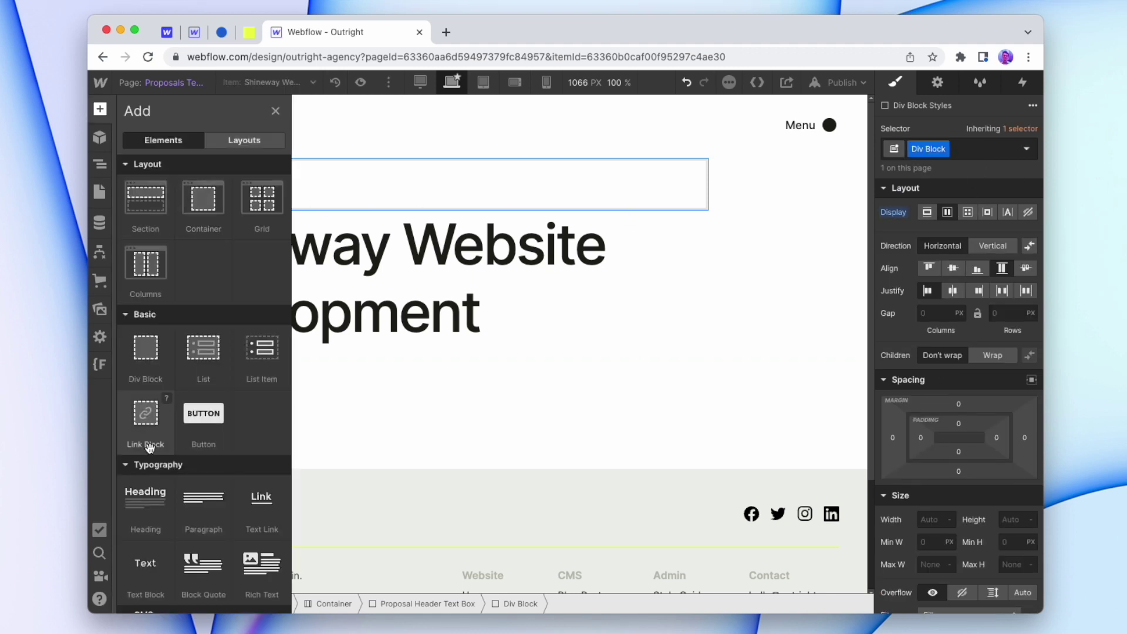
left_click_drag(146, 573, 217, 180)
left_click(163, 216)
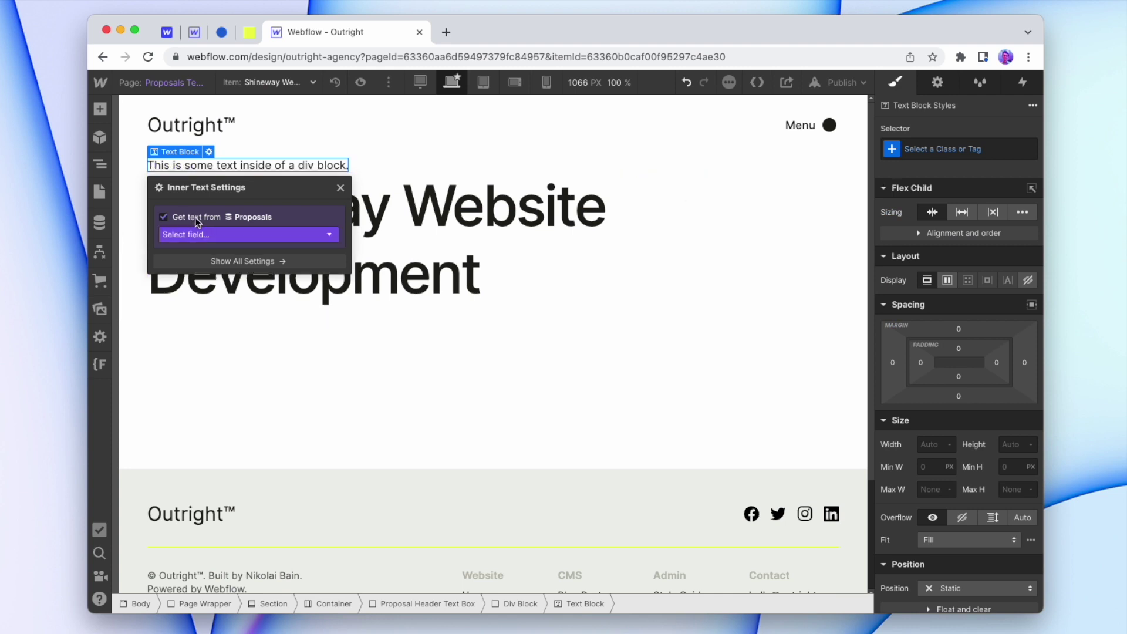
left_click(242, 235)
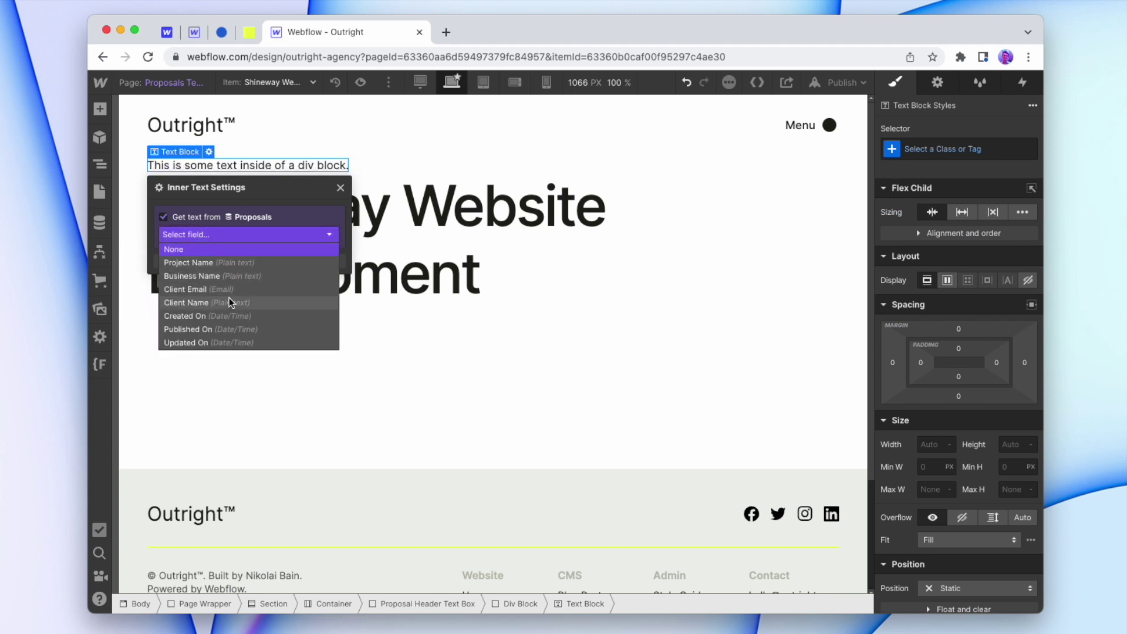
left_click(221, 316)
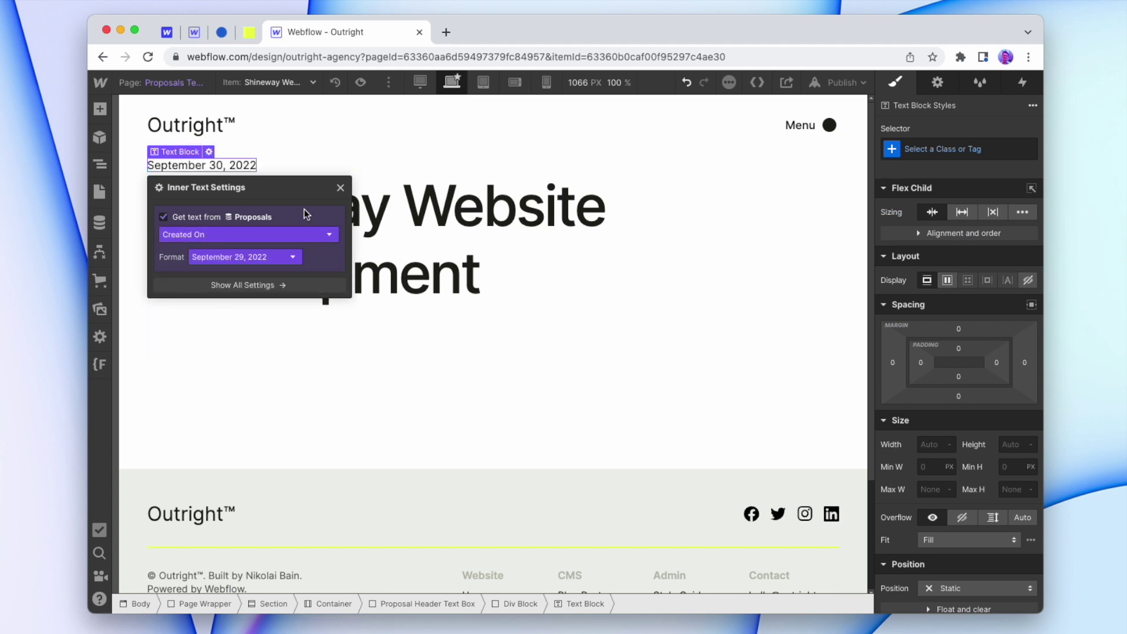
left_click(339, 188)
Duplicate the date text, unbind it from Proposals, and make it read " •".
key("super+c")
key("super+v")
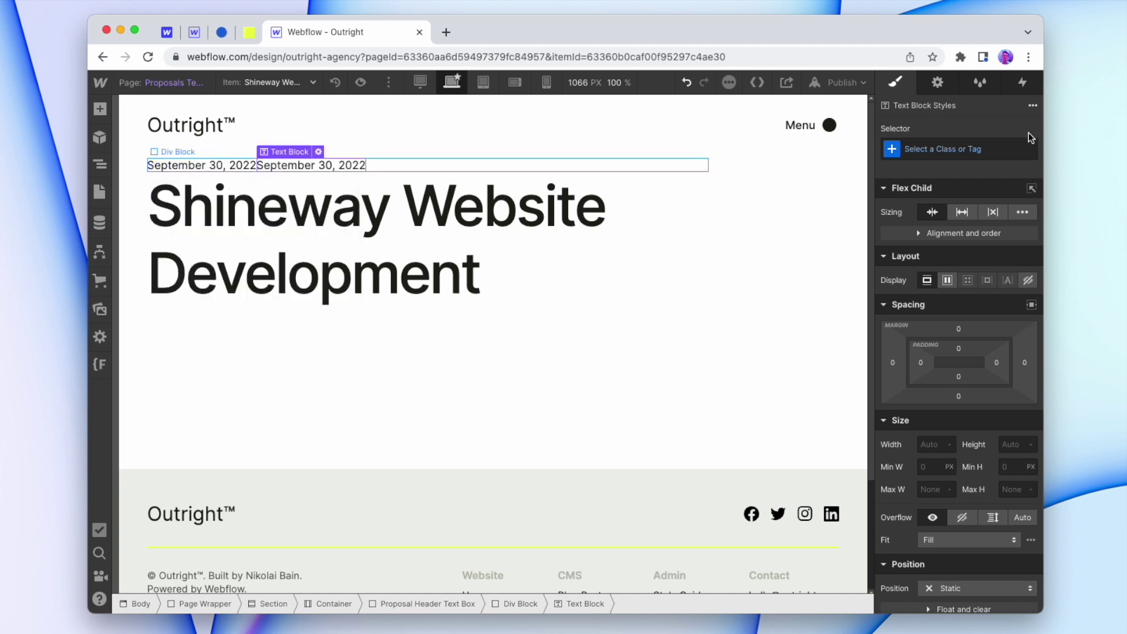
left_click(949, 88)
left_click(891, 184)
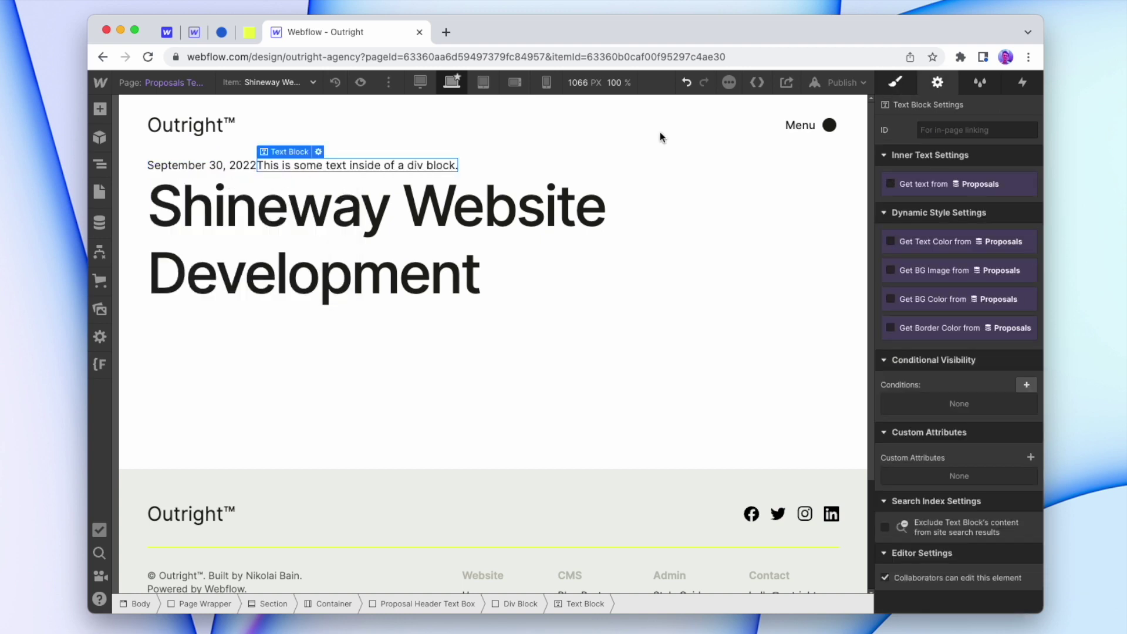
double_click(413, 164)
type("•")
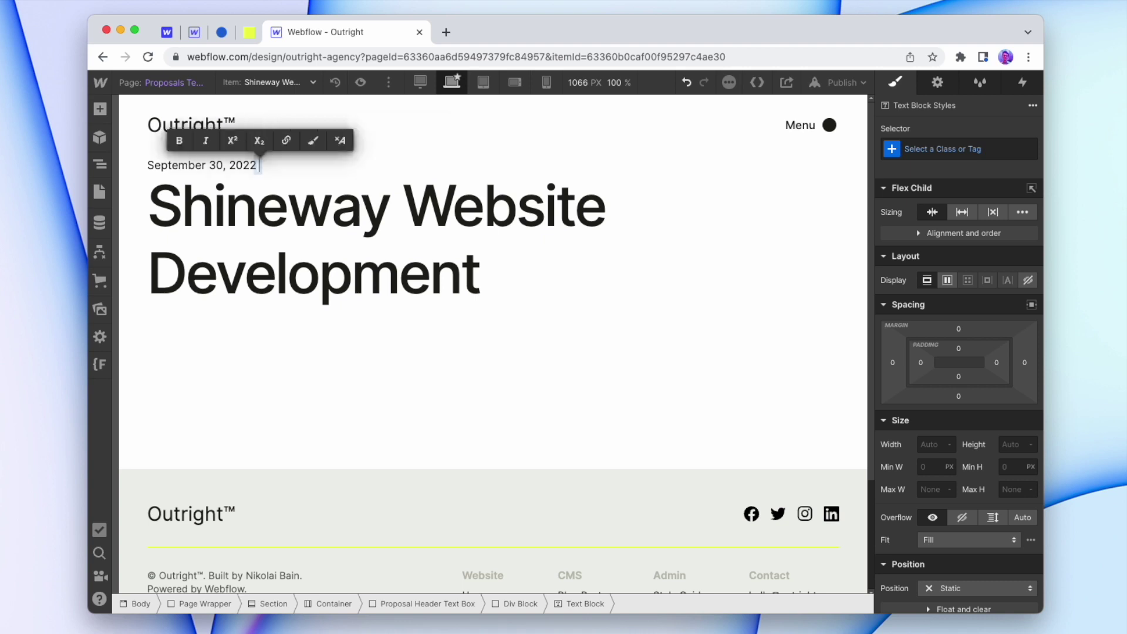
key("Escape")
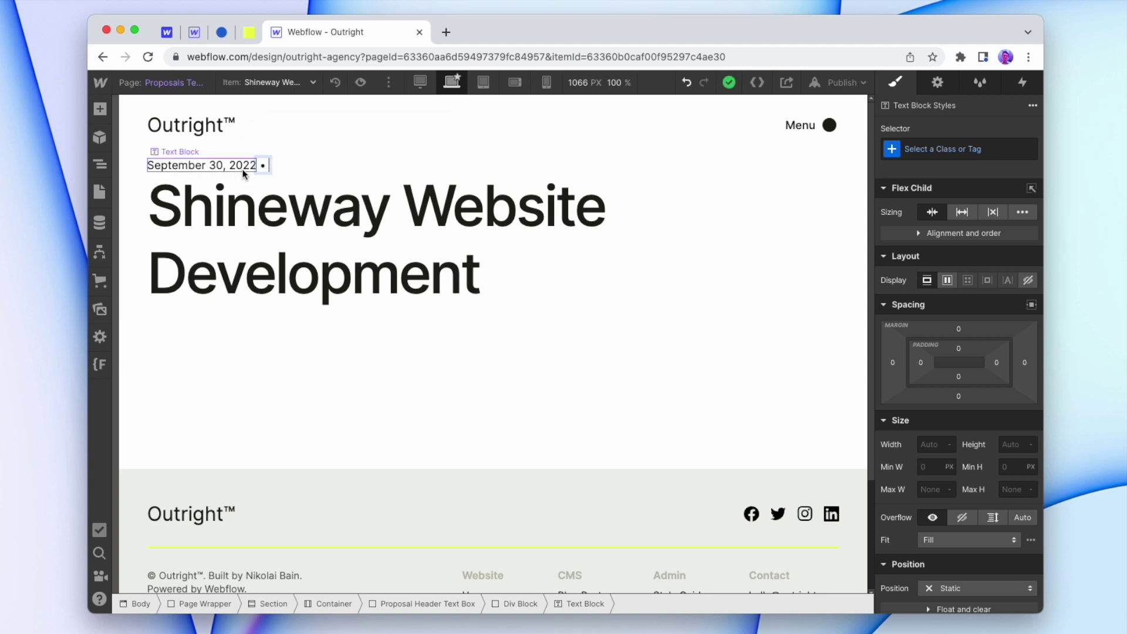
Paste a copy of the bullet text and change it to "Proposal".
left_click(350, 169)
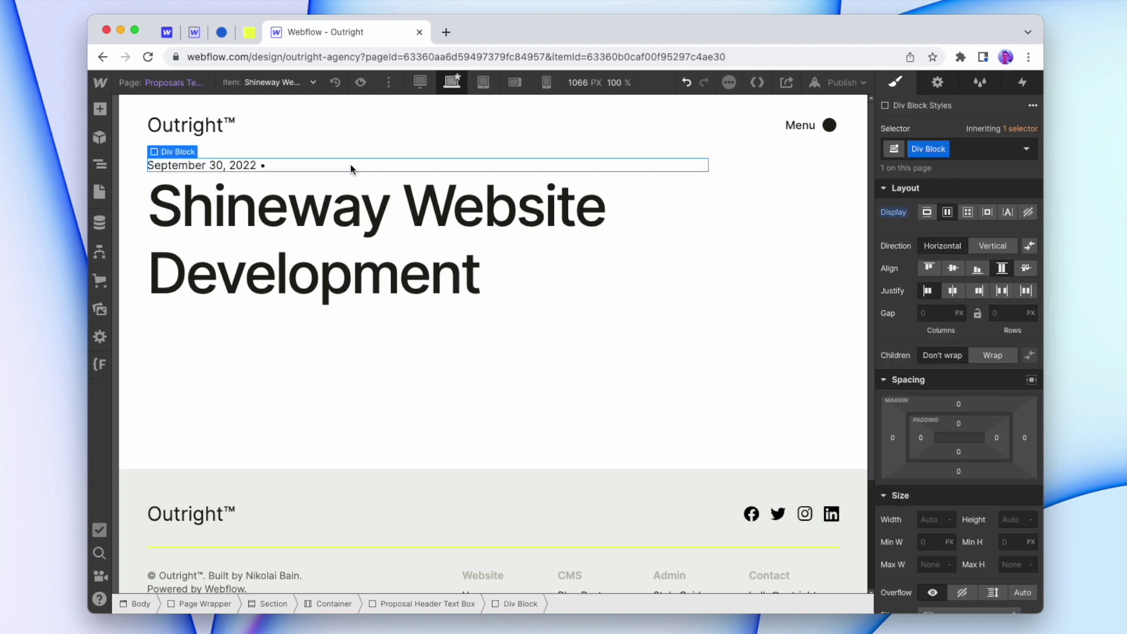
key("cmd+v")
double_click(276, 167)
type("Propo")
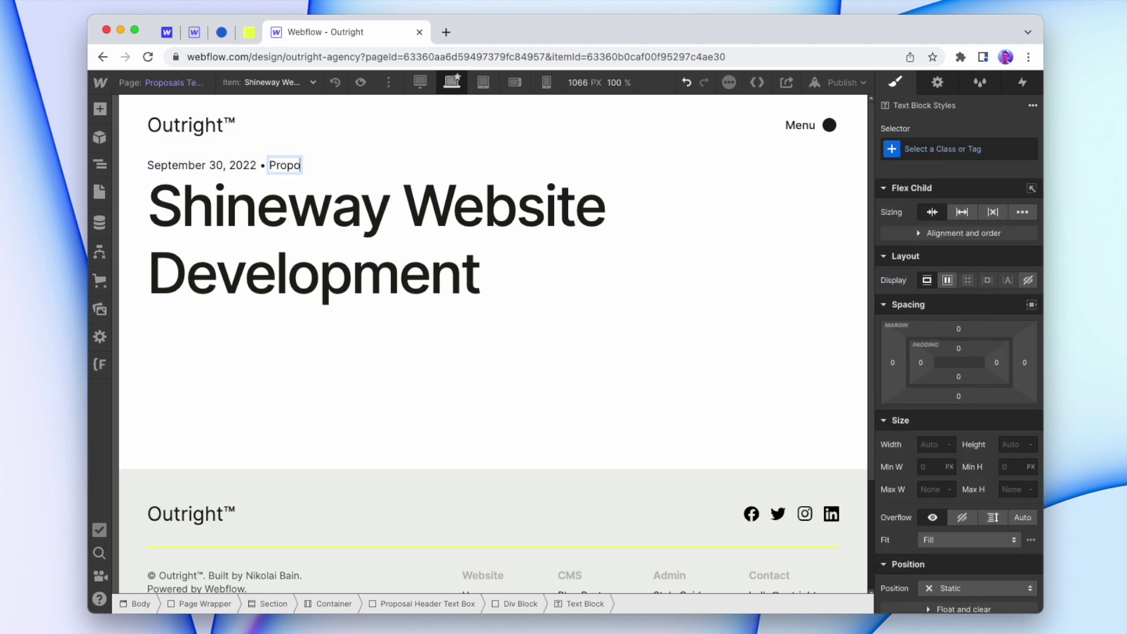
type("sal")
key("Escape")
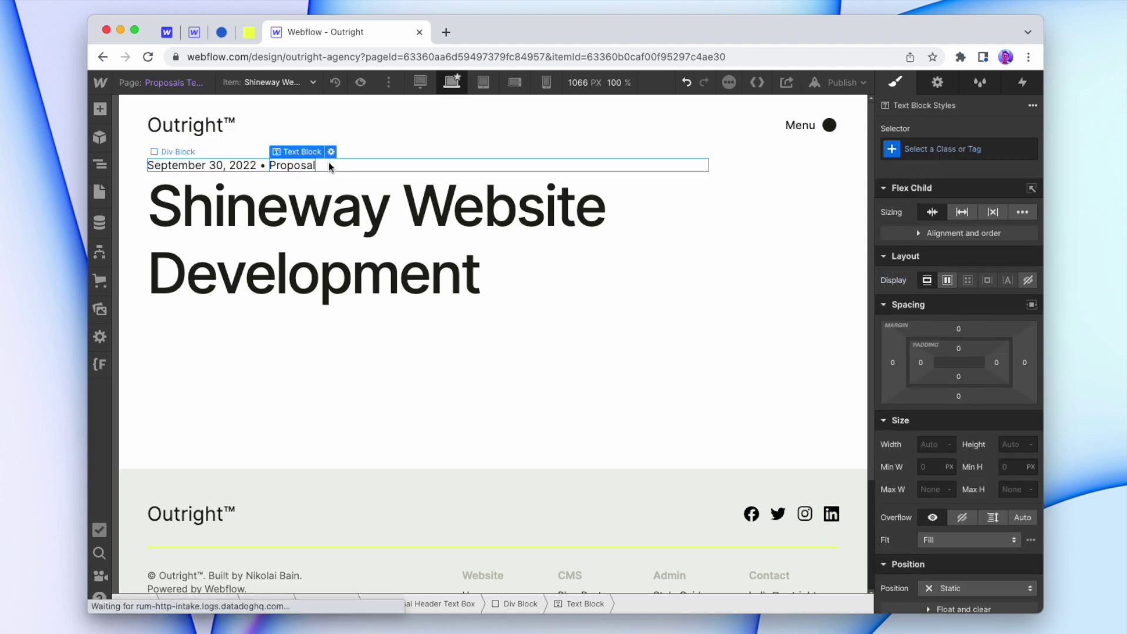
Give the bullet a Dot Divider class with 12px font size and spacing on either side.
left_click(946, 150)
type("Dot")
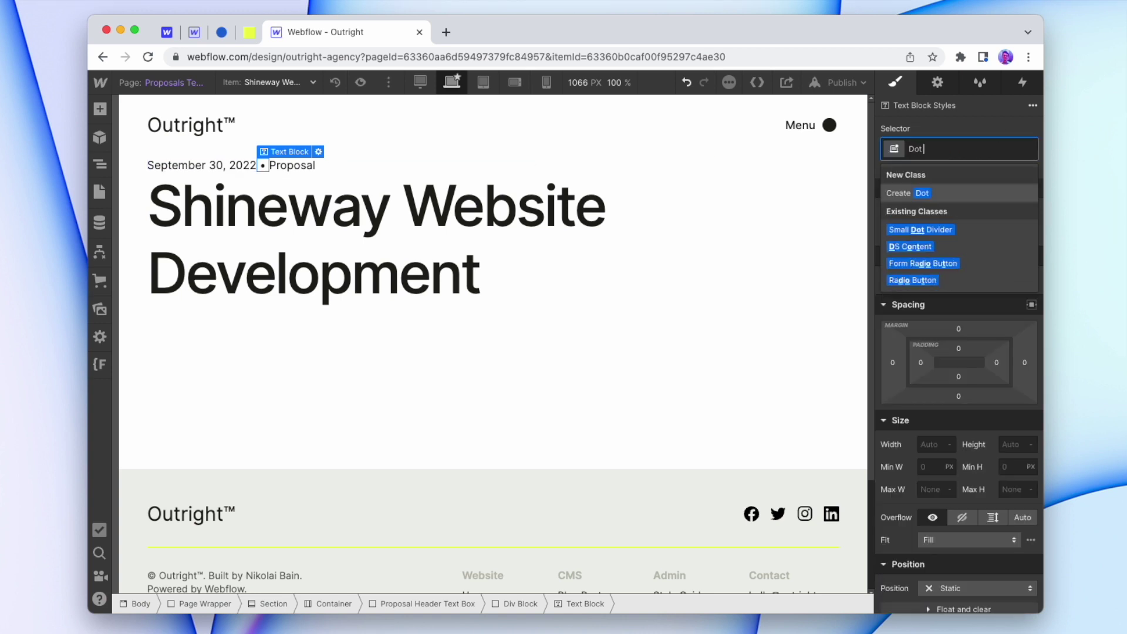
type(" Divider")
key("Return")
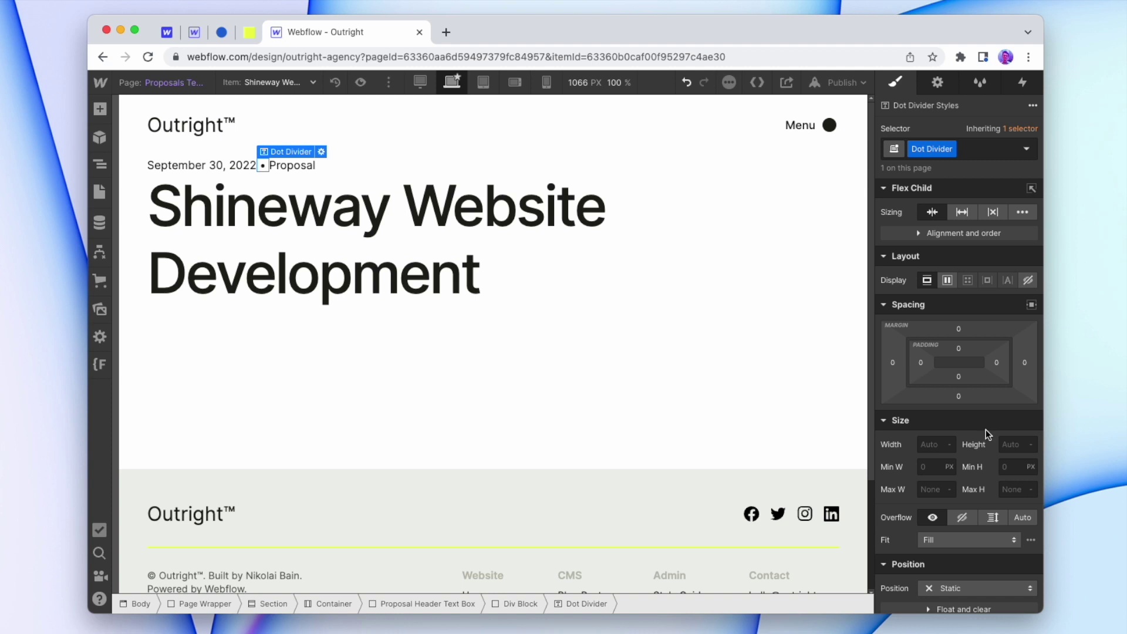
scroll(986, 434, "down", 3)
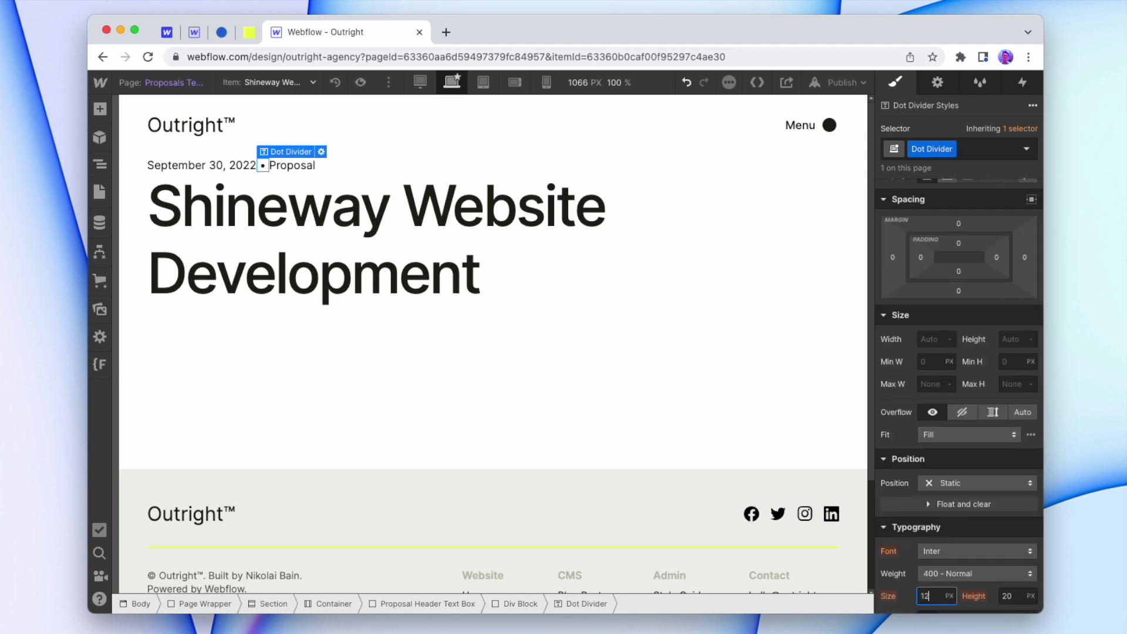
left_click(478, 316)
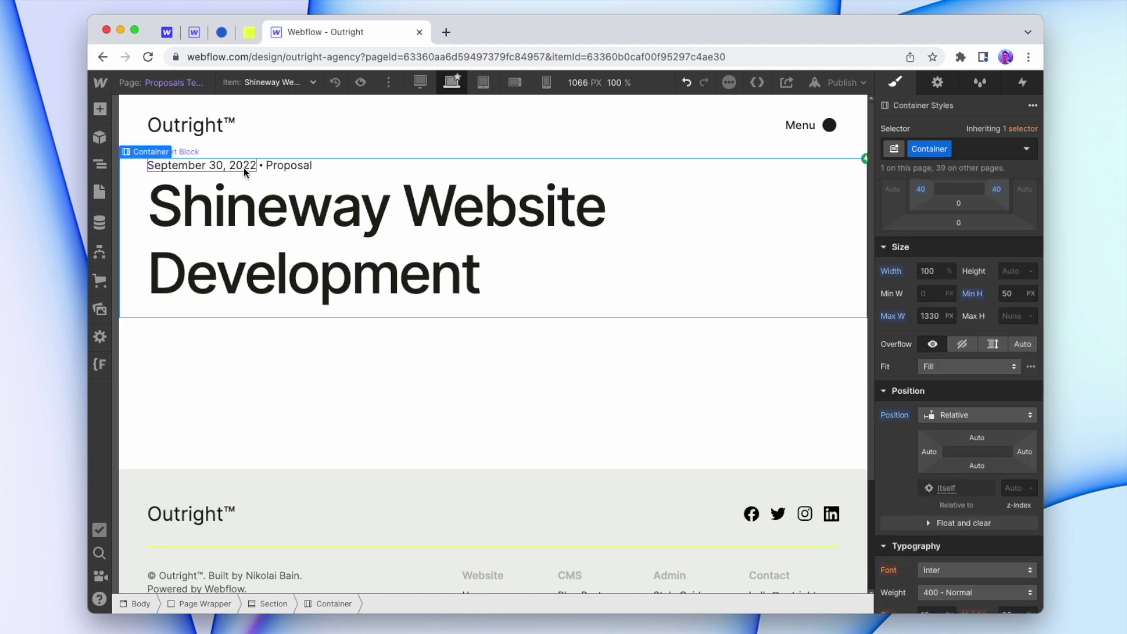
left_click(260, 166)
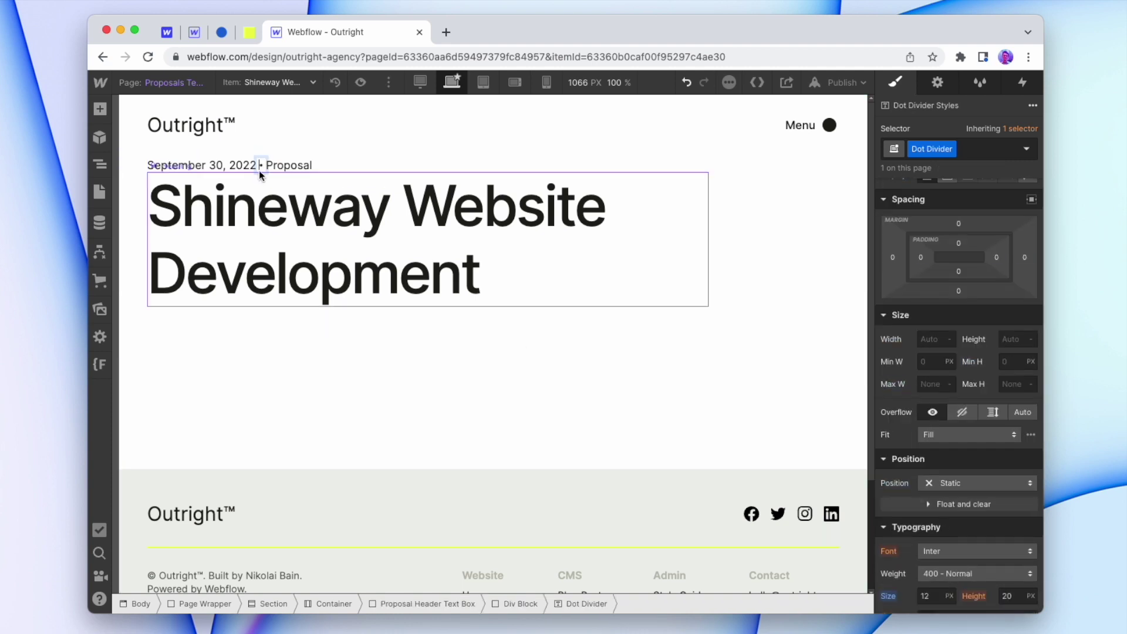
left_click(330, 262)
left_click(371, 415)
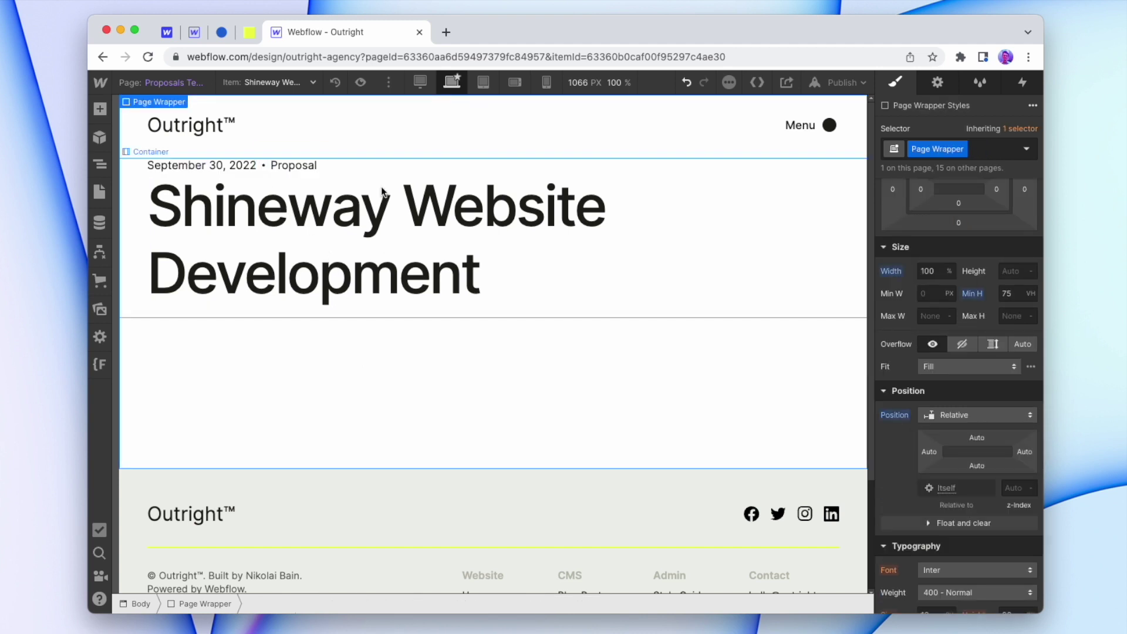
Rename the date row's class to Header Info Row.
left_click(379, 159)
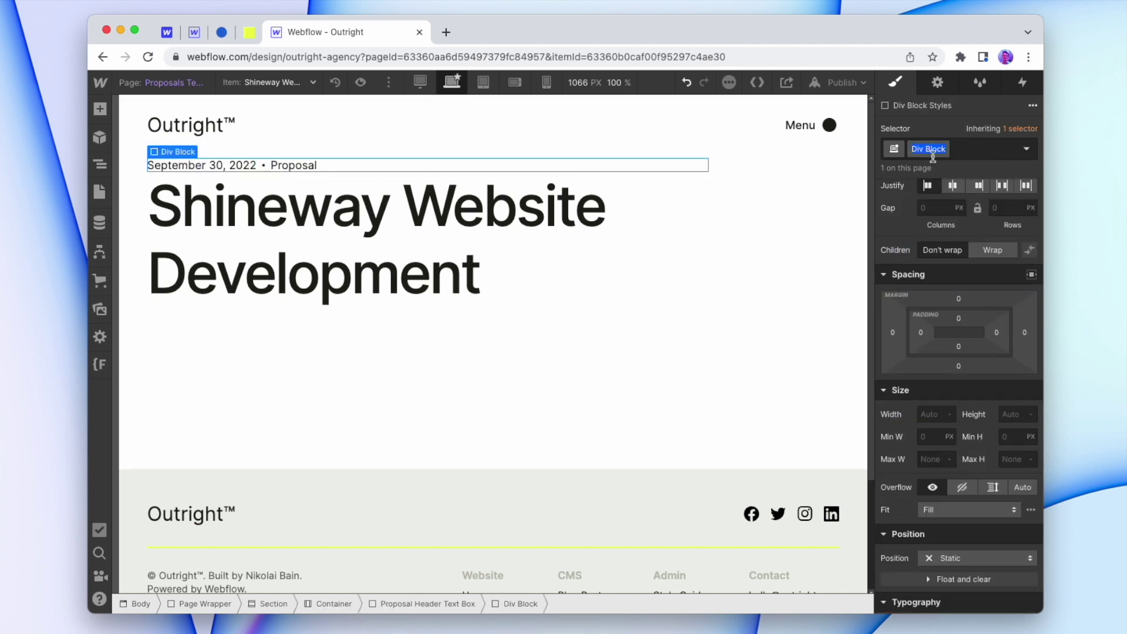
scroll(953, 290, "up", 2)
left_click(952, 291)
type("Info")
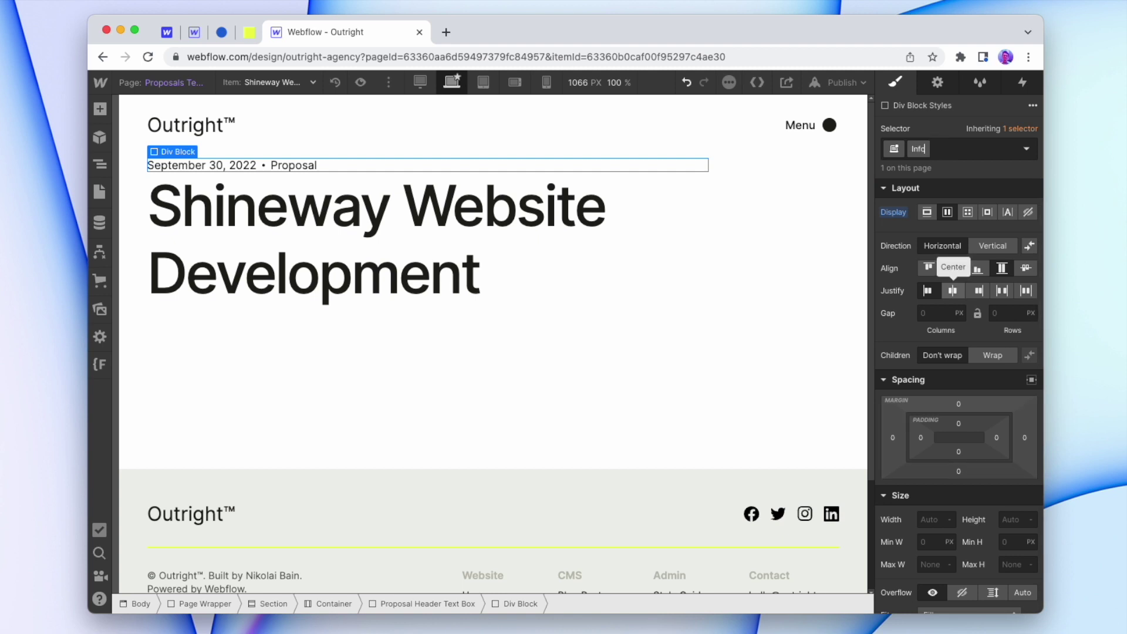
type("Header Info Row")
key("Return")
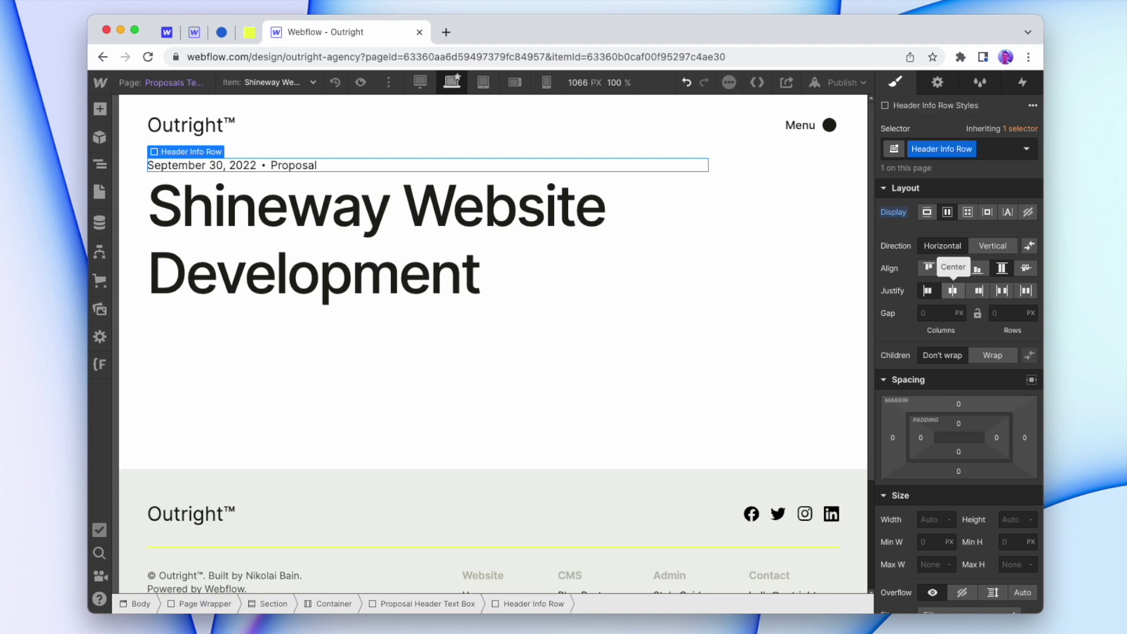
Give the row a 16 px bottom margin, then undo that change.
left_click(958, 470)
type("1")
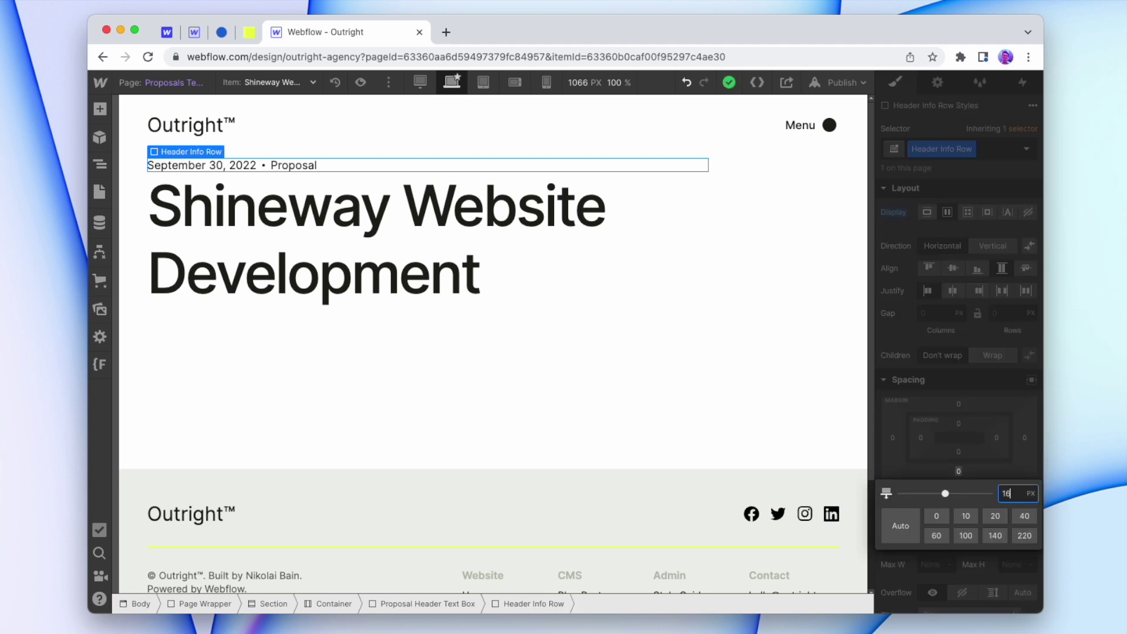
type("6")
key("Return")
left_click(621, 456)
key("super+z")
key("super+z")
Add a Div Block below the title with the Black Horizontal Line class and 24 px top margin.
left_click(100, 109)
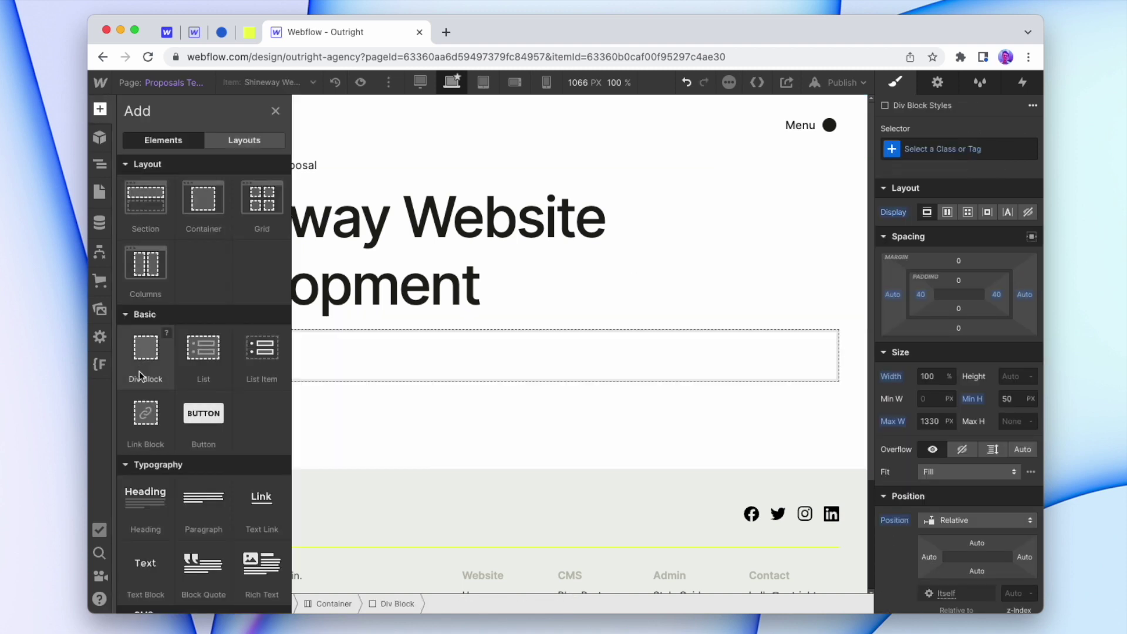
left_click(136, 367)
left_click(932, 147)
type("hori")
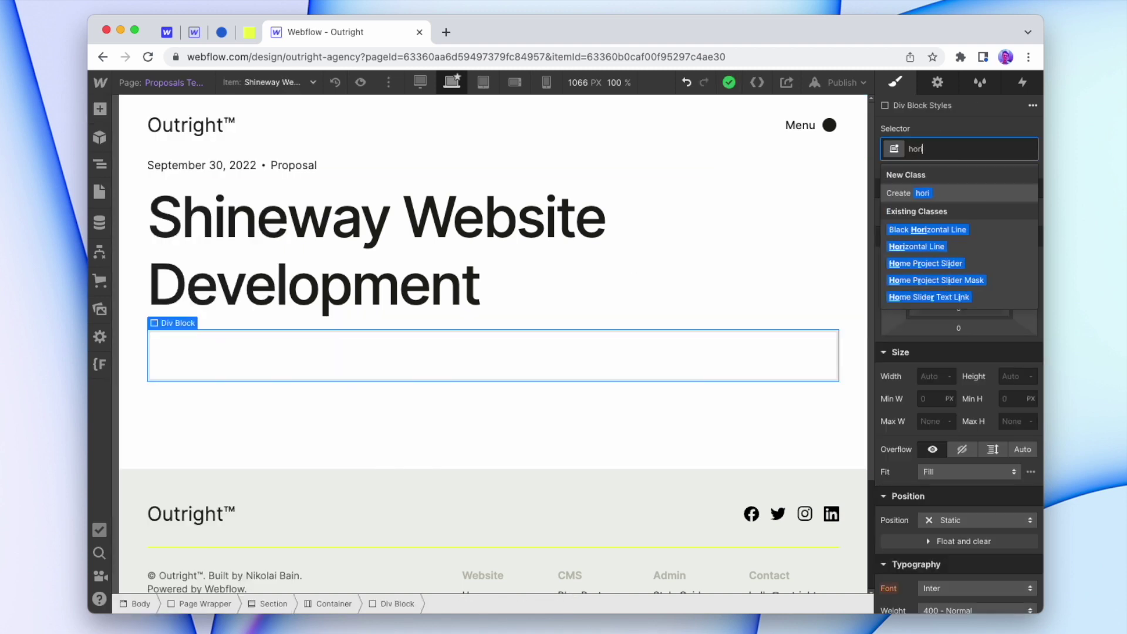
left_click(954, 227)
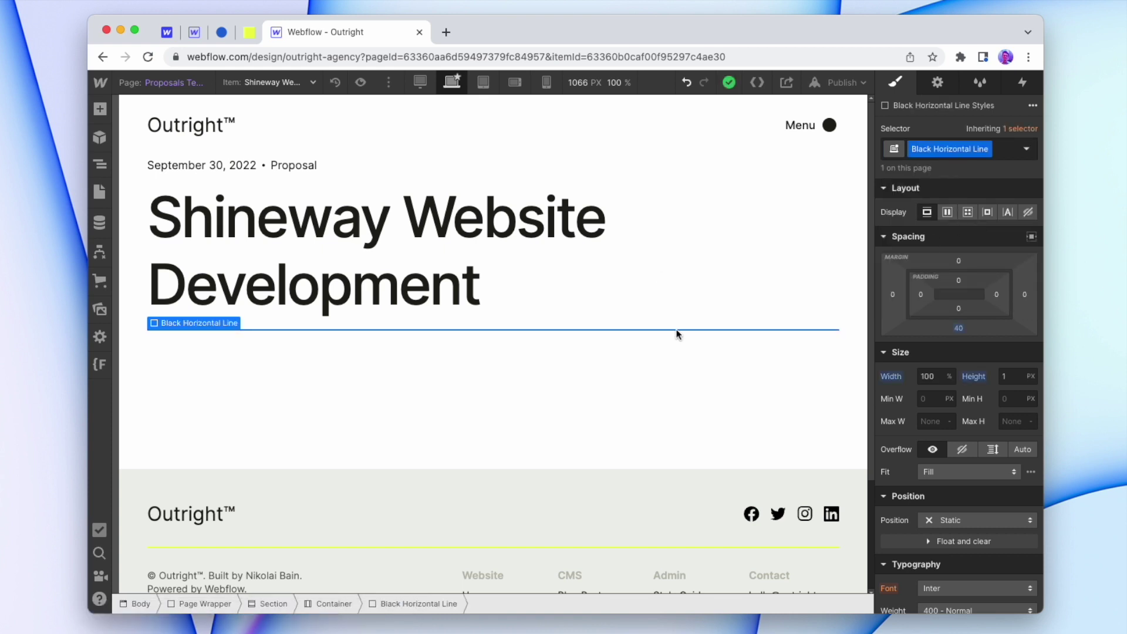
left_click(960, 260)
type("24")
key("Return")
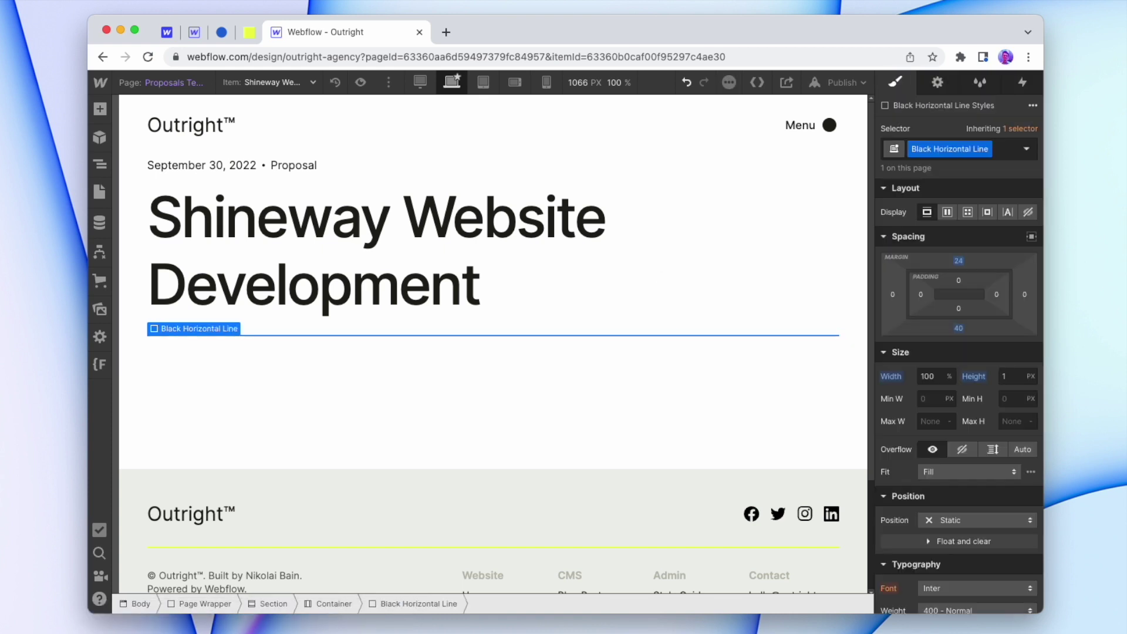
Add a grid inside the page's main container.
left_click(754, 285)
left_click(100, 109)
left_click(255, 200)
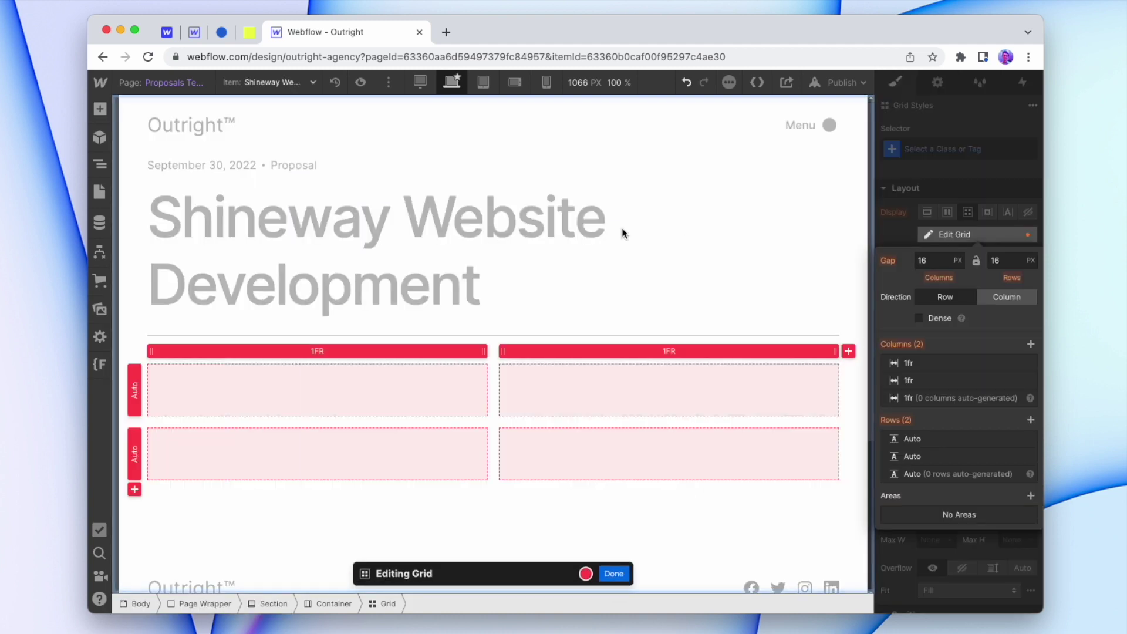
Name the grid's class Proposal Header Grid and cap its width at 600 px.
left_click(954, 149)
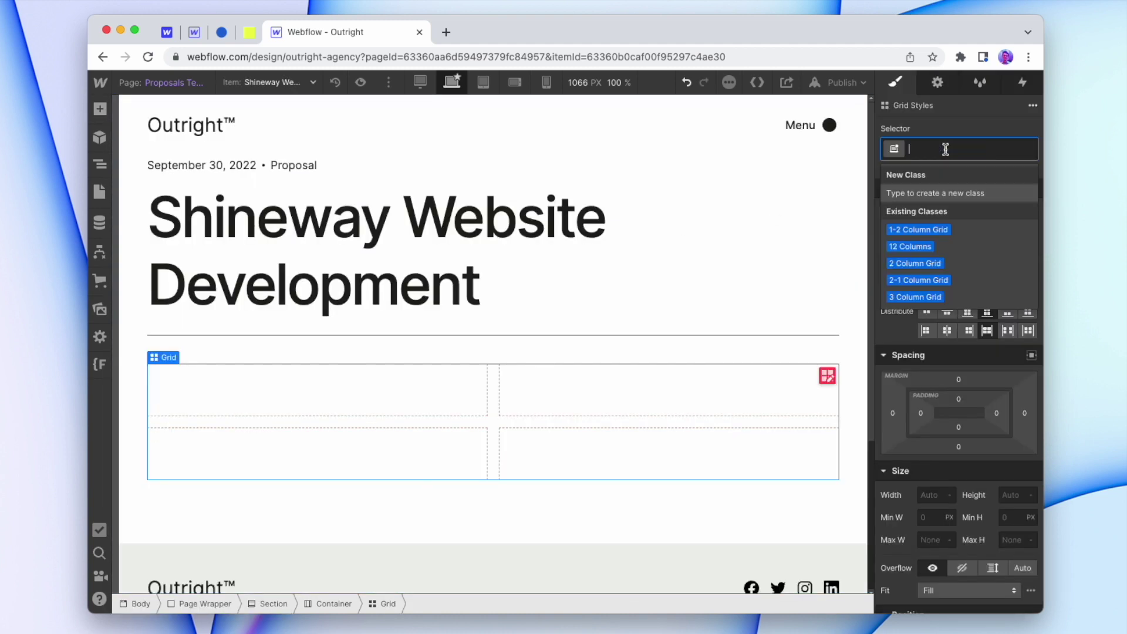
type("Proposal")
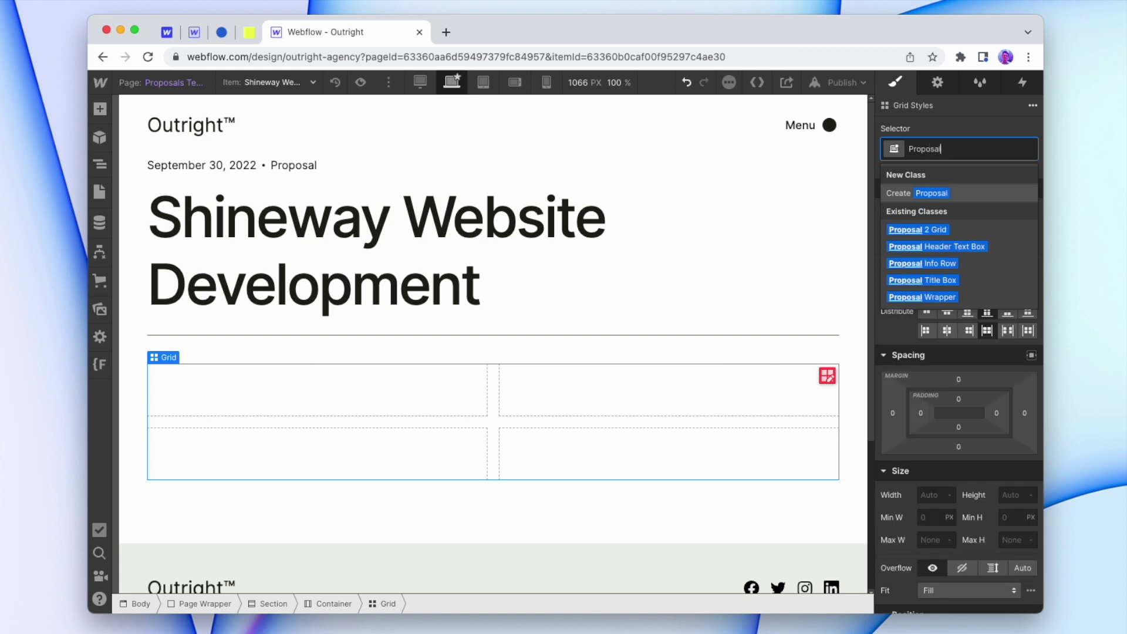
type(" Head")
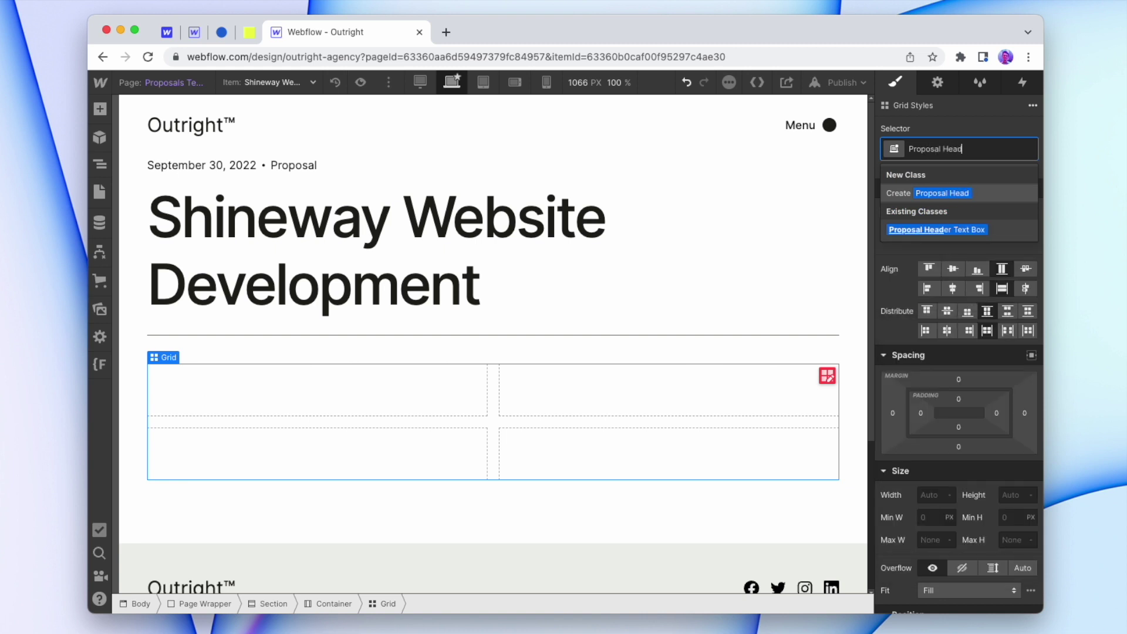
type("er Grid")
key("Return")
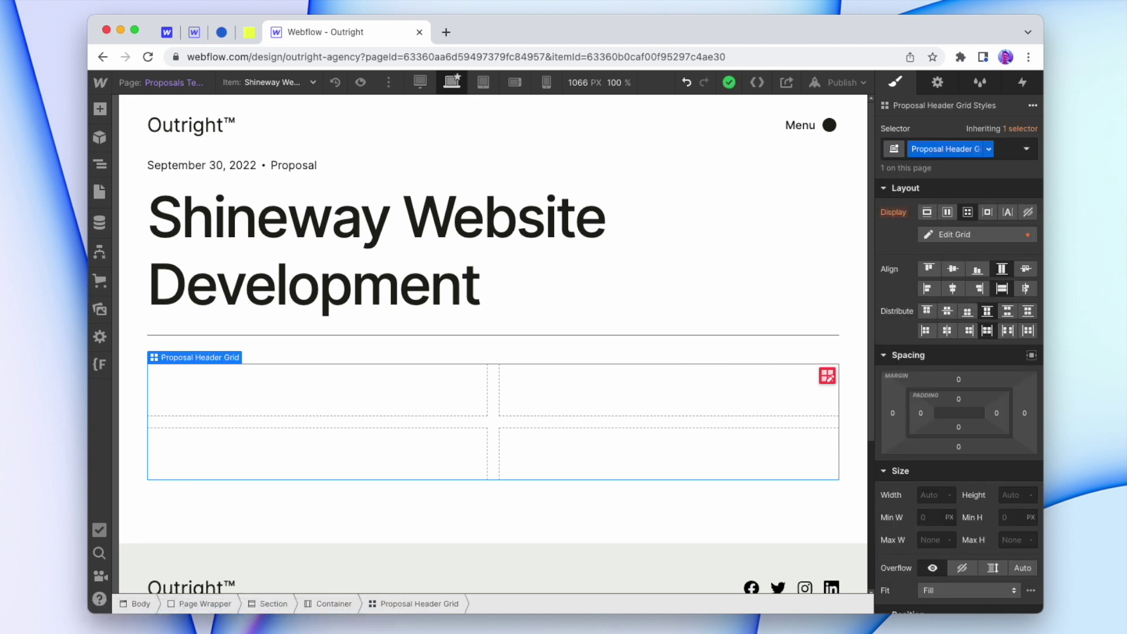
left_click(934, 539)
type("600")
key("Return")
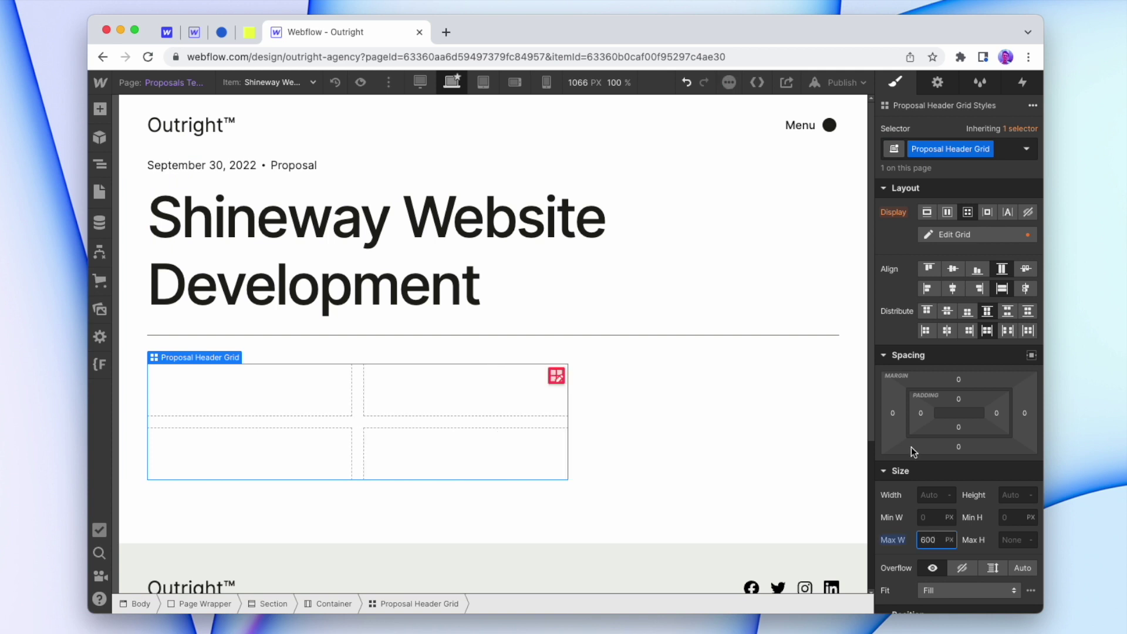
Delete the grid's second row and paste the two Created By text boxes into it.
left_click(951, 235)
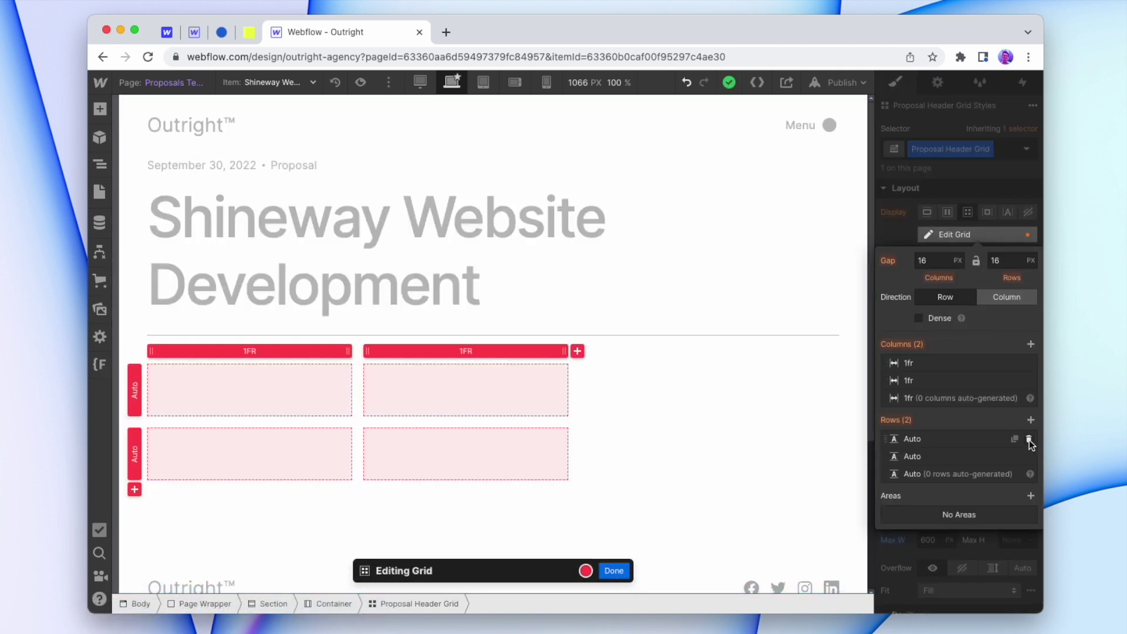
left_click(1028, 439)
left_click(614, 571)
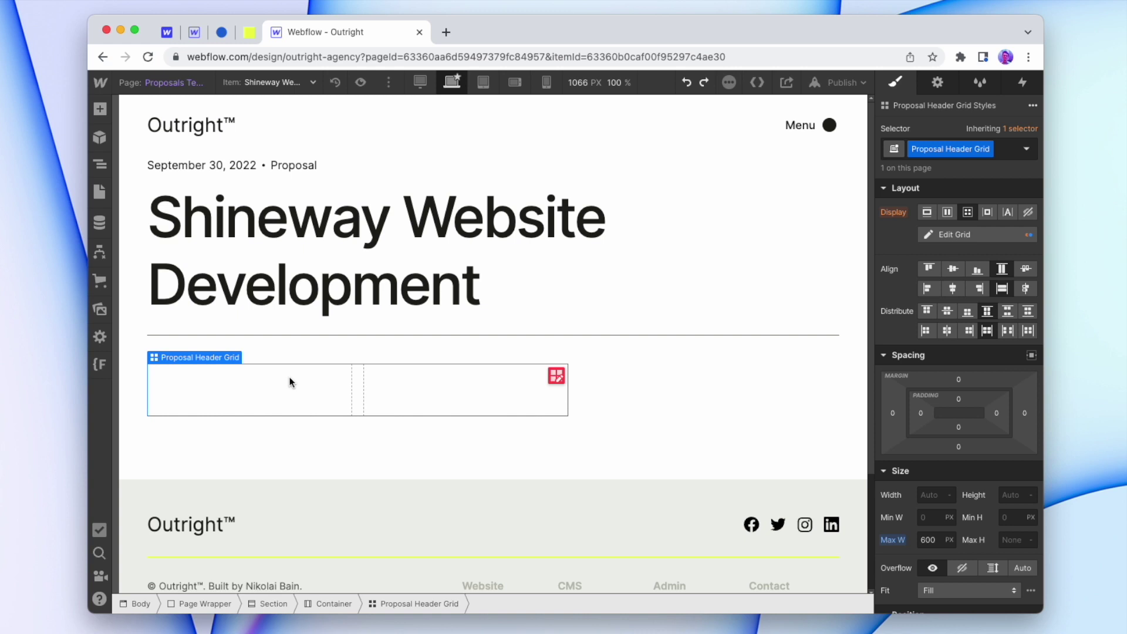
key("super+v")
key("super+v")
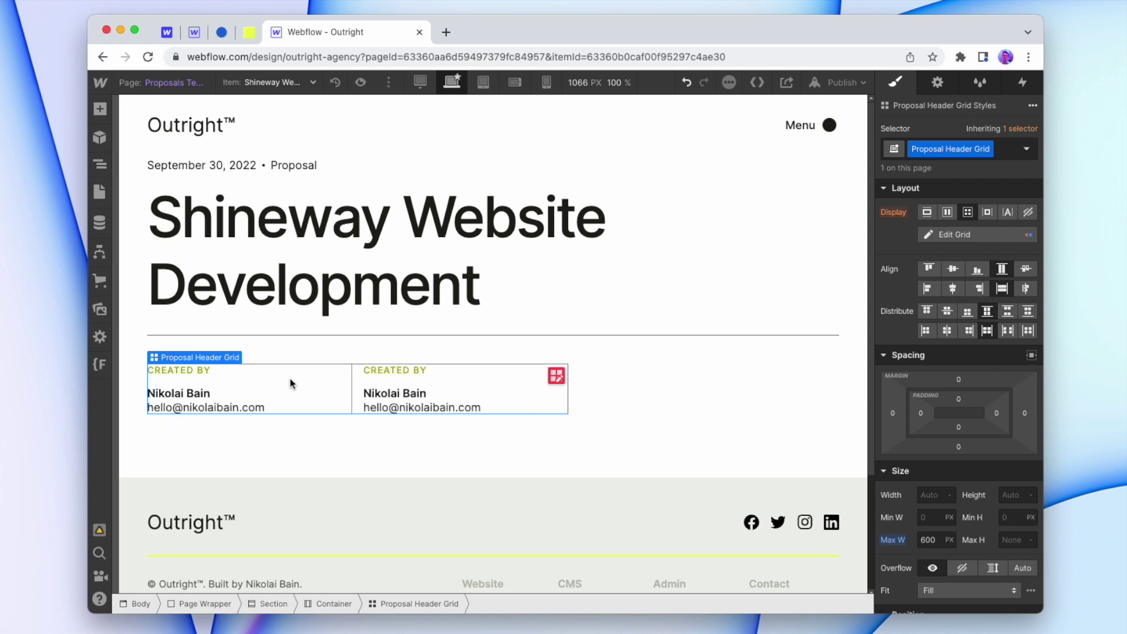
Bind the second name to Client Name and the email to Client Email from Proposals.
left_click(415, 395)
left_click(939, 84)
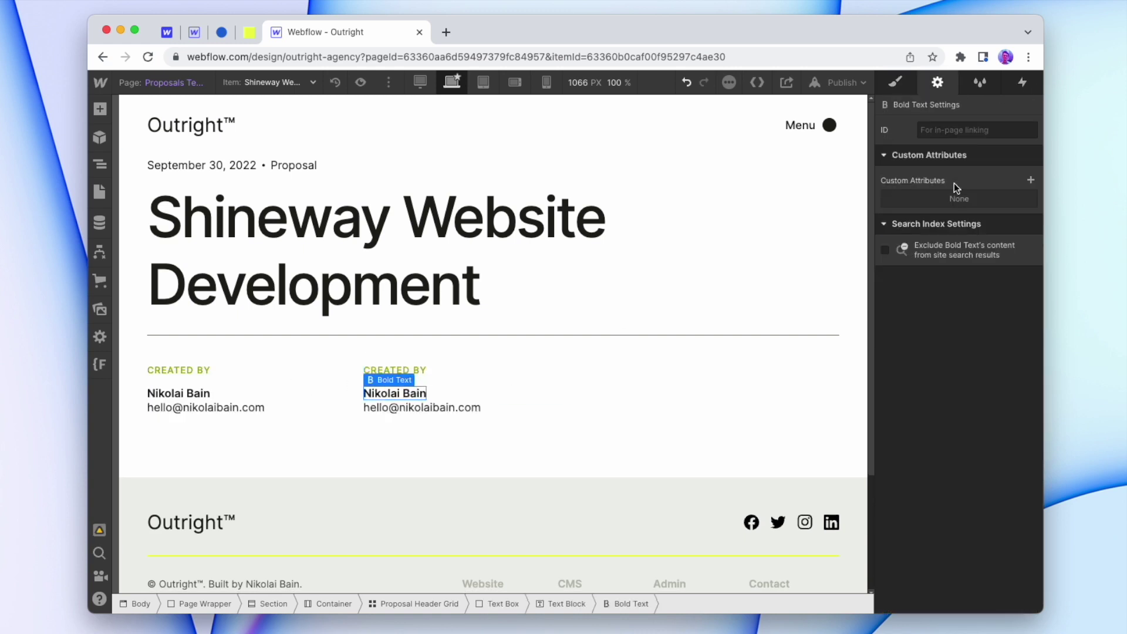
left_click(448, 395)
left_click(949, 187)
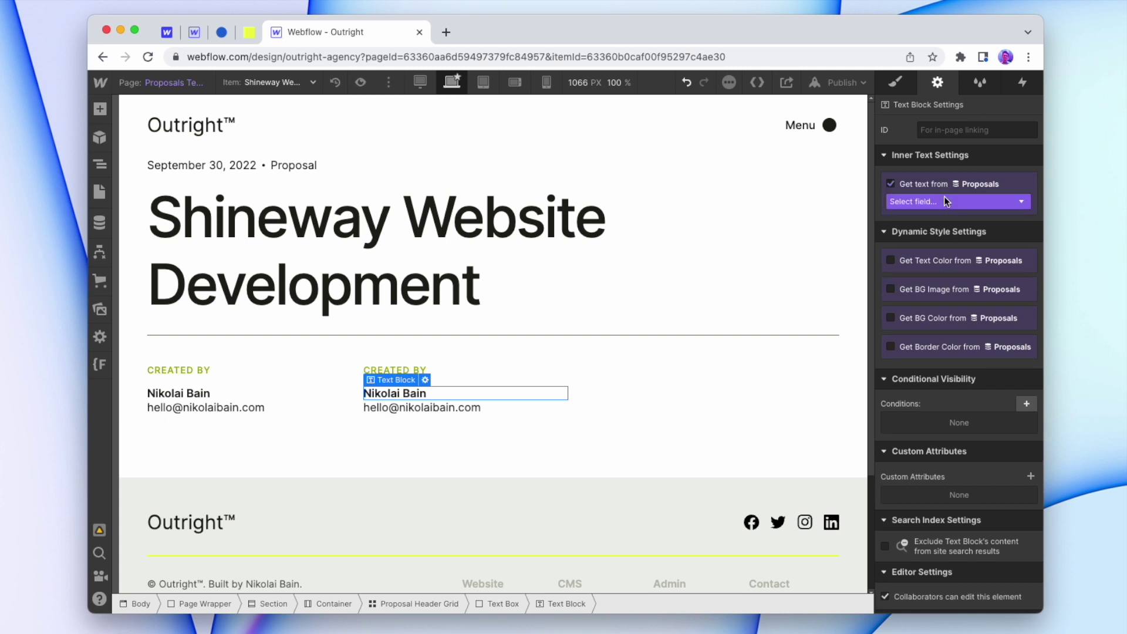
left_click(943, 200)
left_click(937, 276)
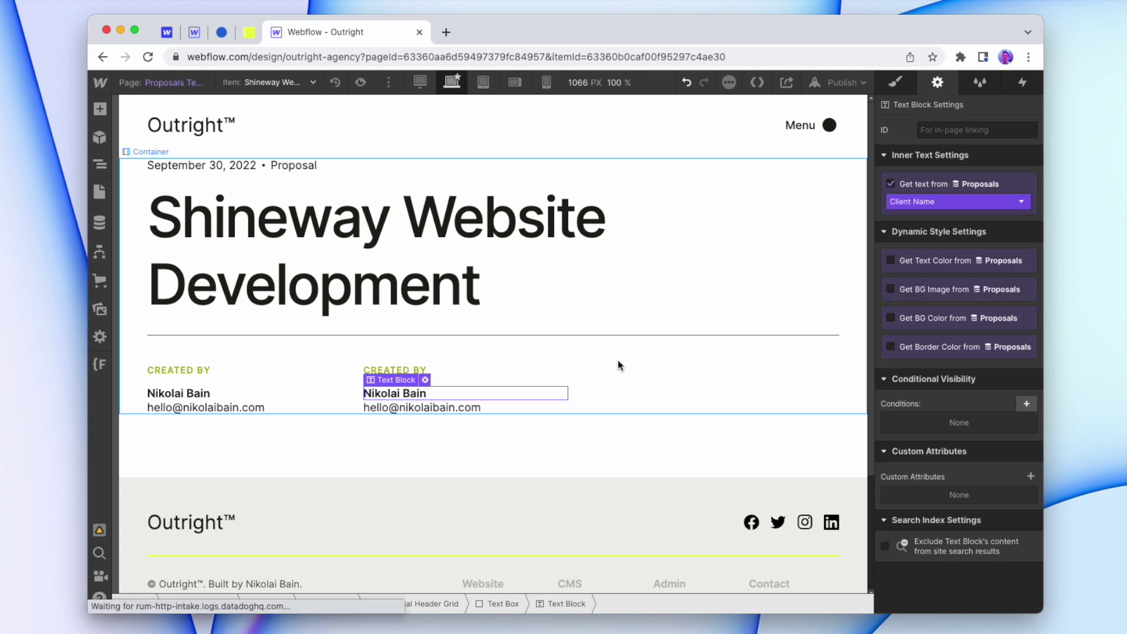
left_click(538, 403)
left_click(939, 187)
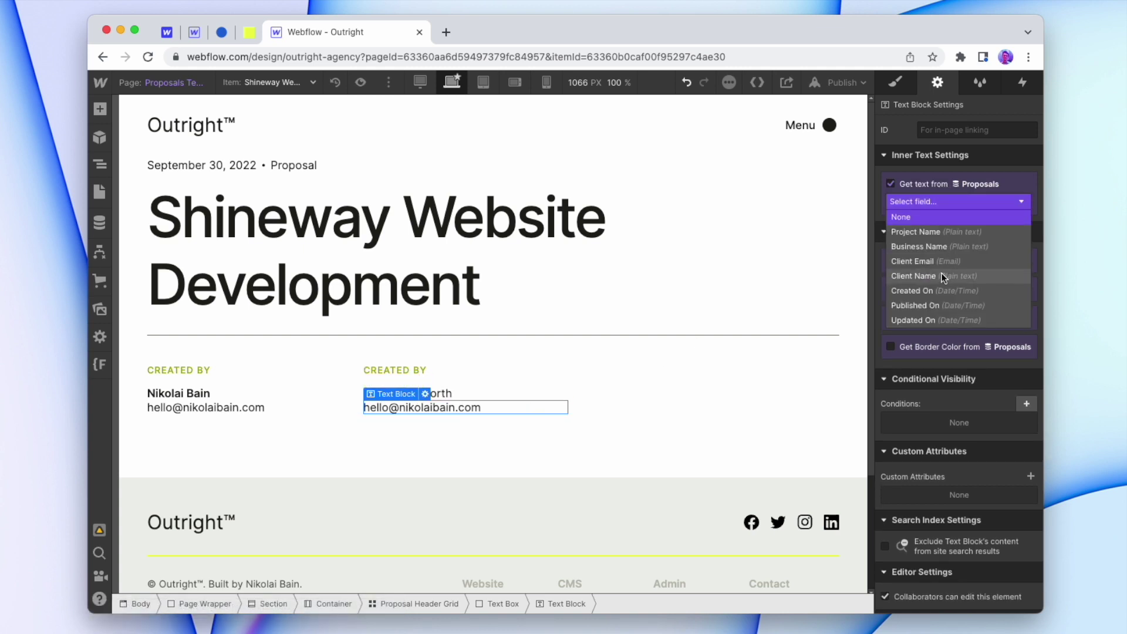
left_click(943, 262)
Style the client name with the Paragraph class plus a Bold combo class.
left_click(484, 392)
key("s")
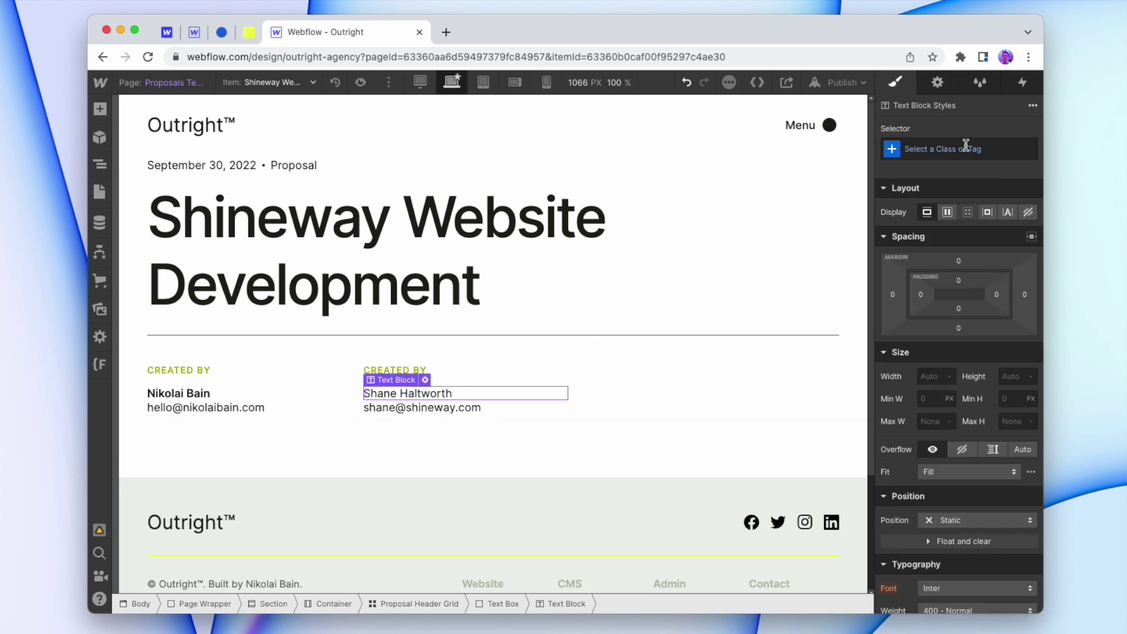
left_click(966, 145)
type("Para")
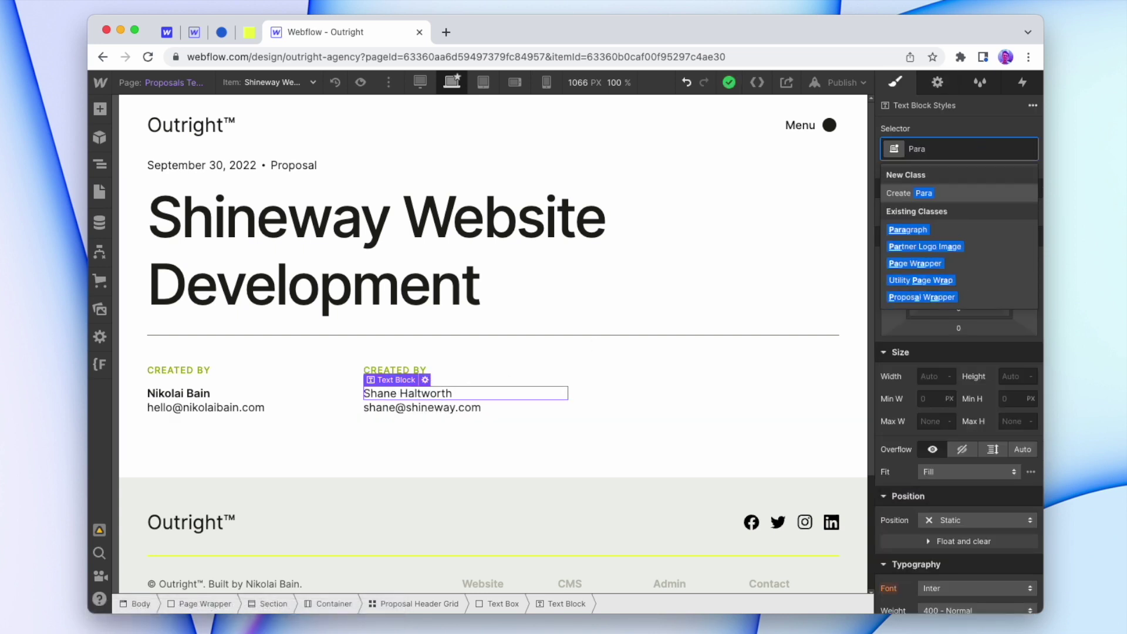
left_click(932, 230)
left_click(979, 148)
left_click(937, 230)
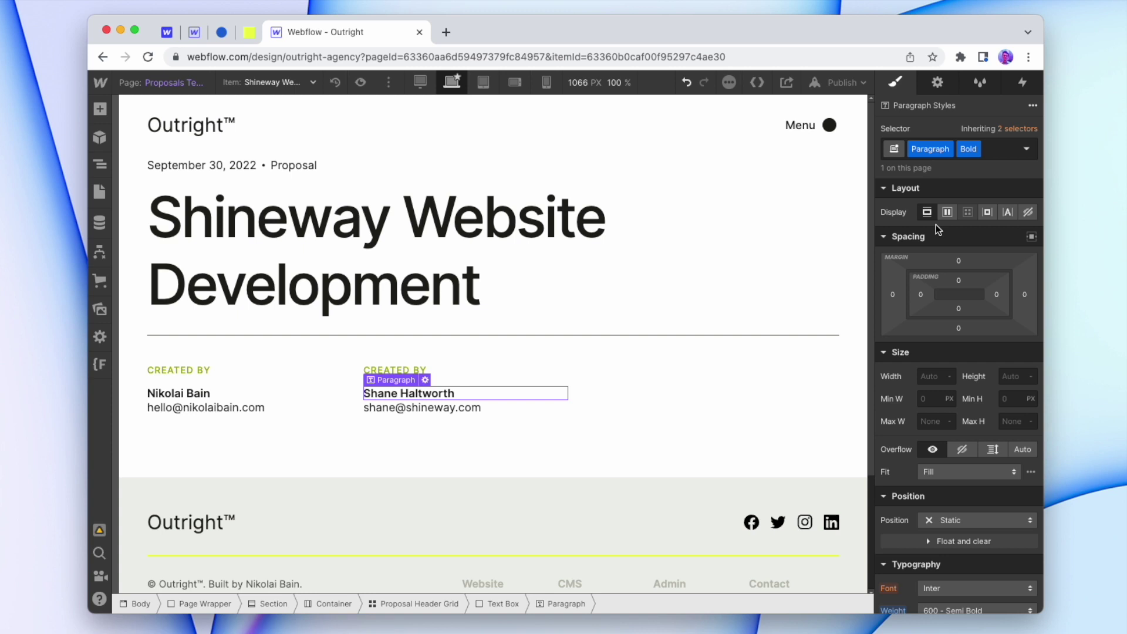
left_click(572, 237)
left_click(585, 359)
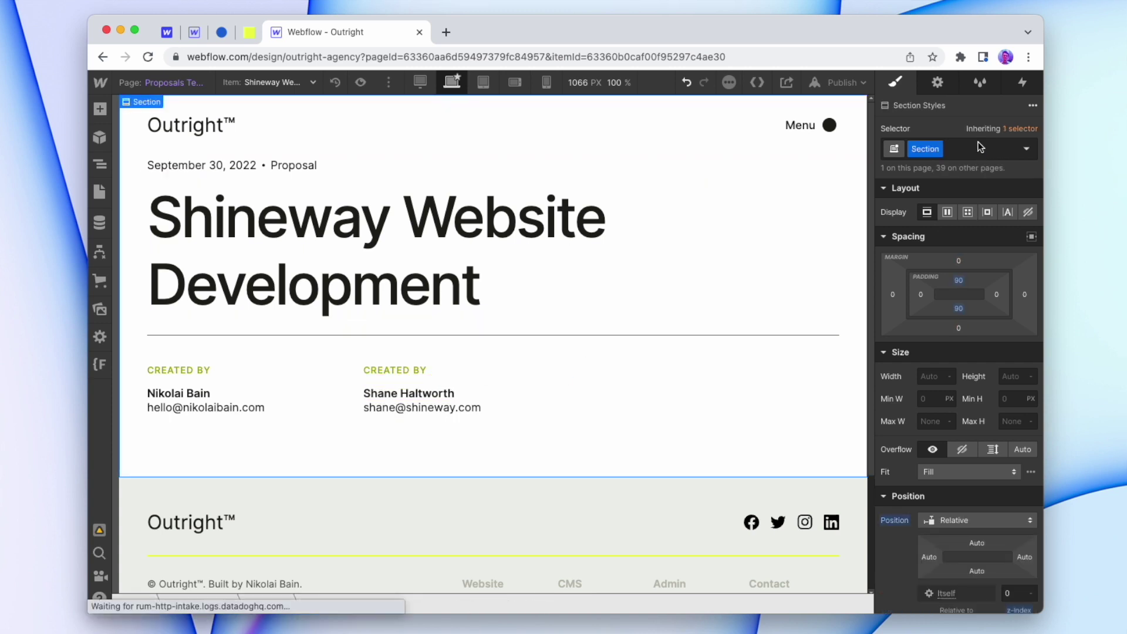
Add a Proposal Hero combo class to the section and make its background Yellow.
left_click(977, 147)
type("Proposal G")
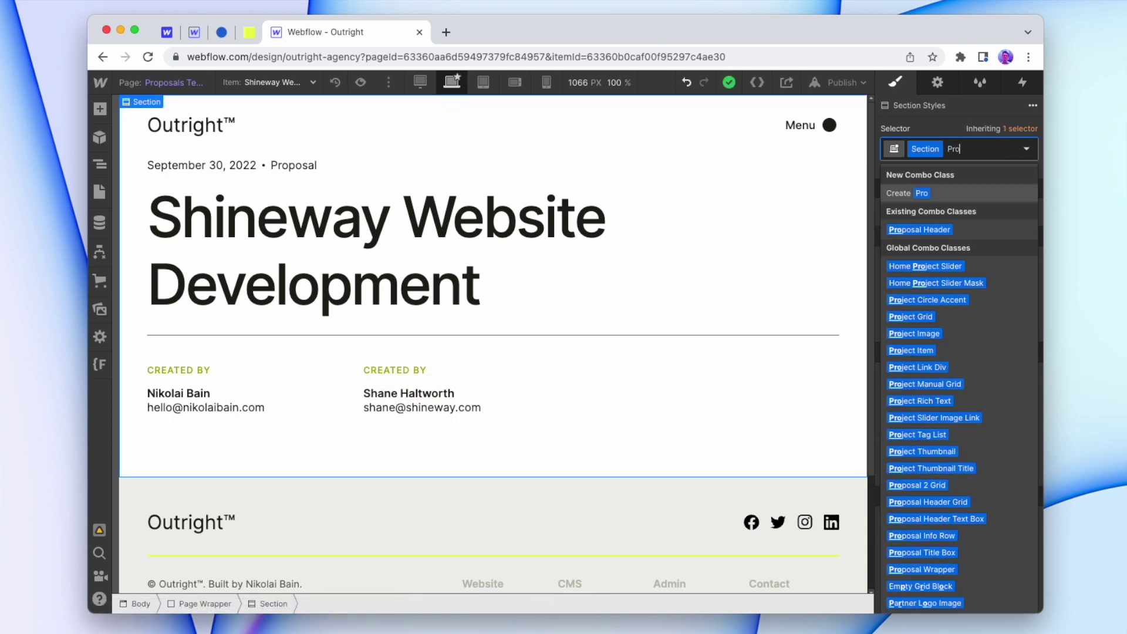
key("BackSpace")
type("Hero")
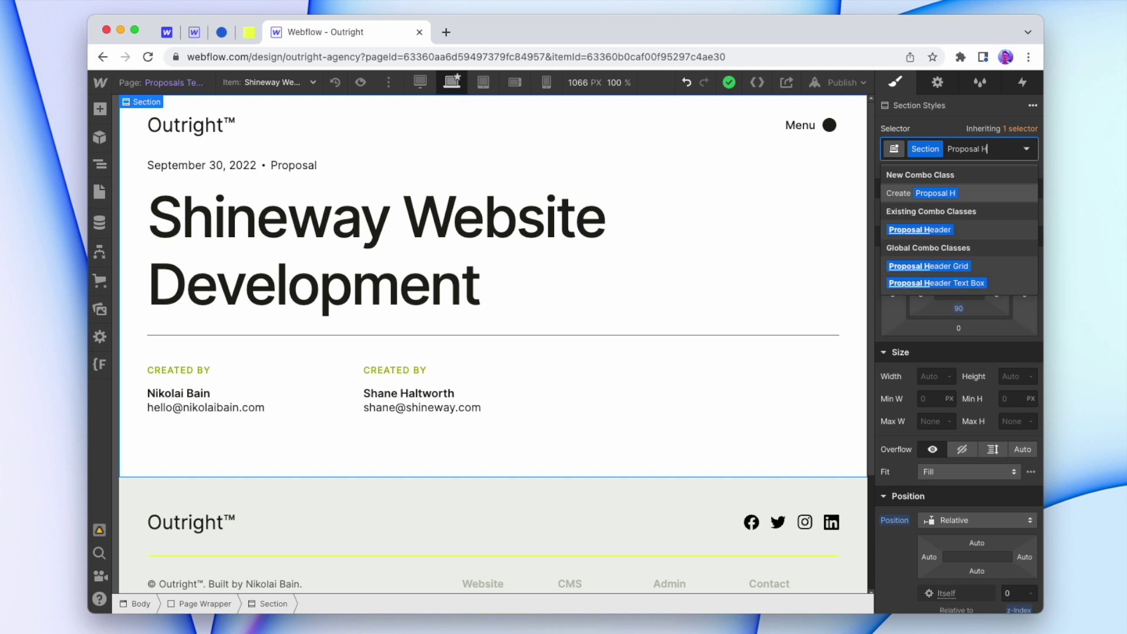
key("Return")
scroll(1019, 366, "down", 10)
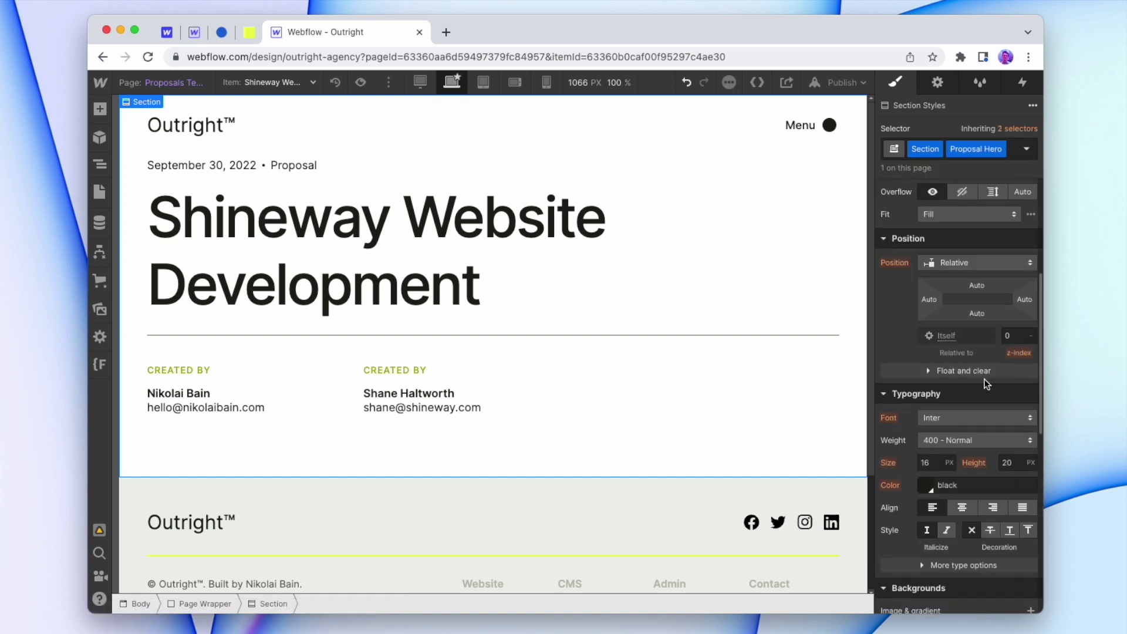
left_click(933, 378)
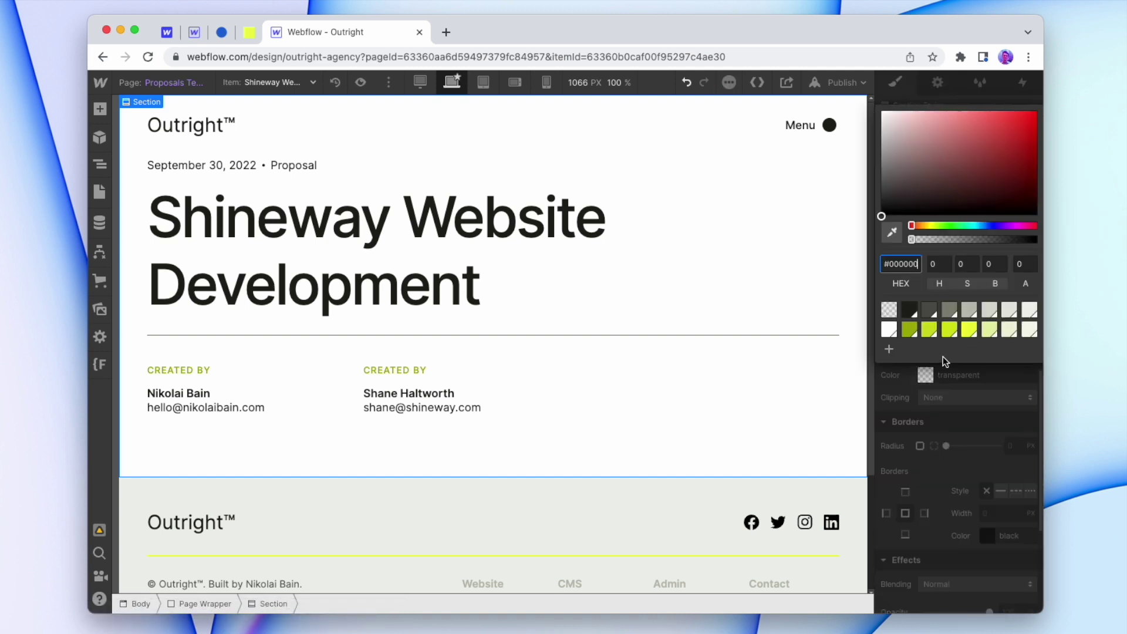
left_click(965, 328)
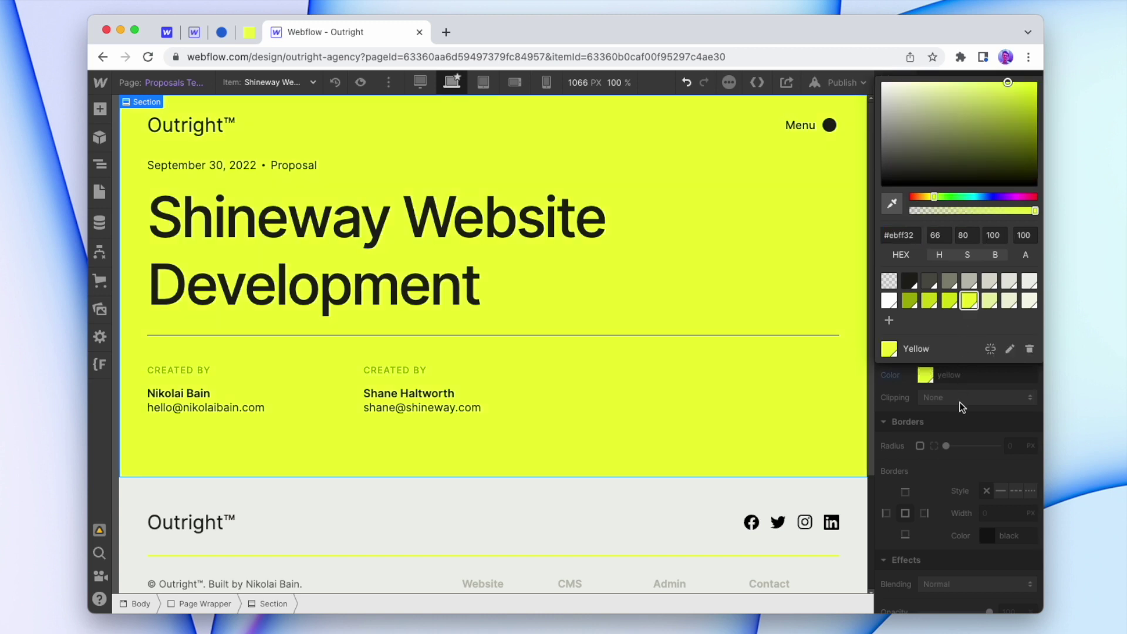
left_click(956, 409)
Add the triangle background image, no-repeat, anchored top centre, with width 100%.
left_click(1030, 349)
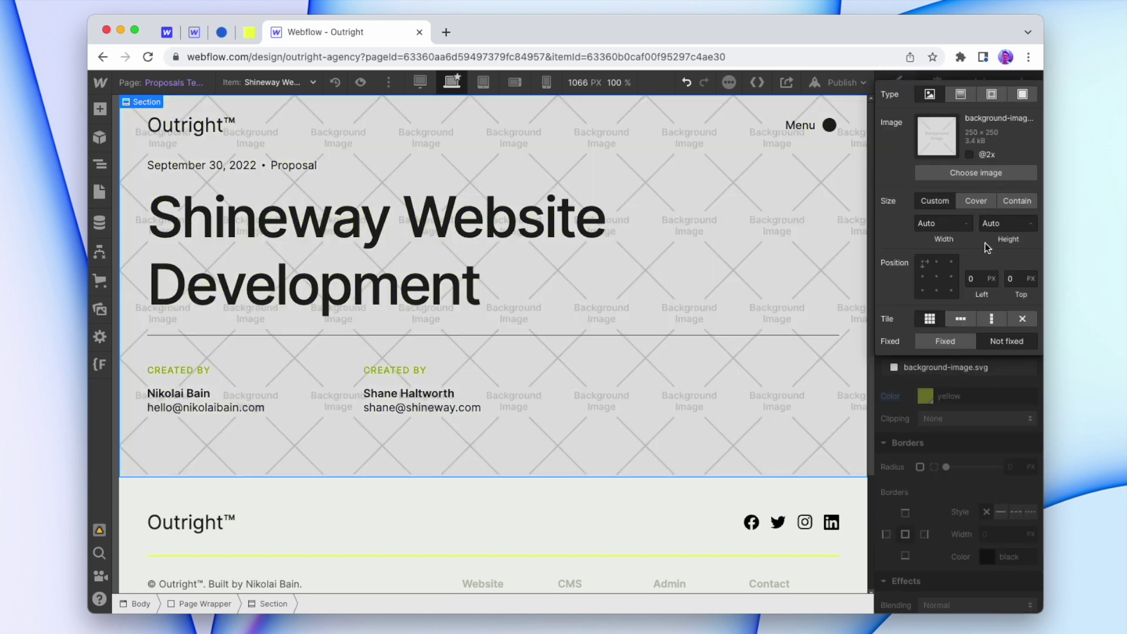
left_click(1022, 318)
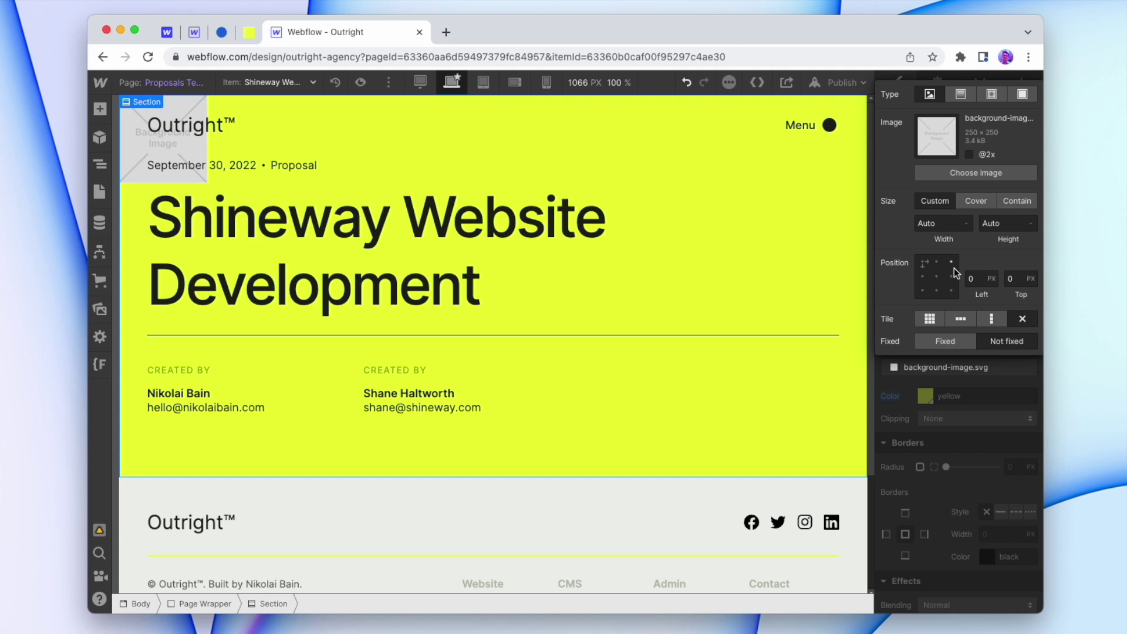
left_click(936, 263)
left_click(998, 170)
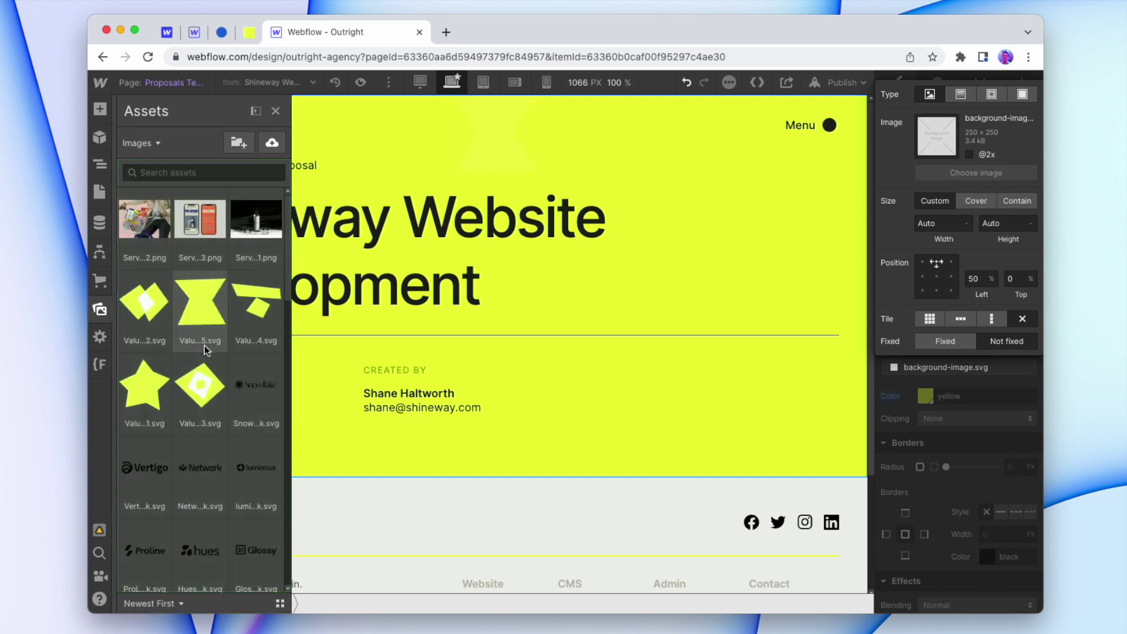
scroll(203, 347, "down", 5)
scroll(203, 350, "down", 5)
left_click(256, 311)
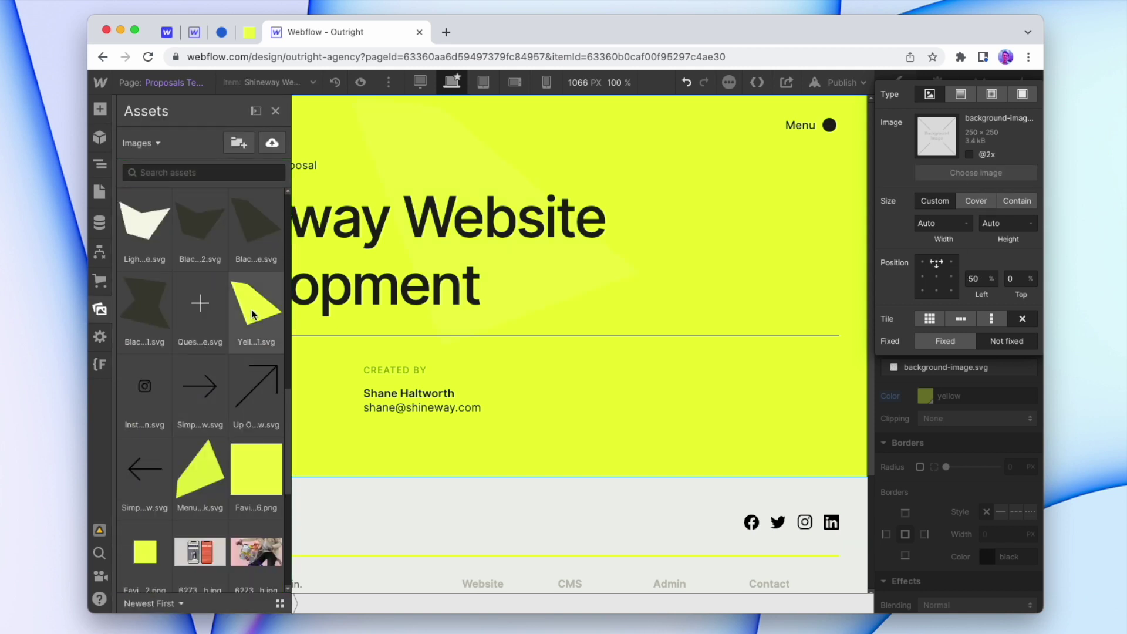
left_click(195, 489)
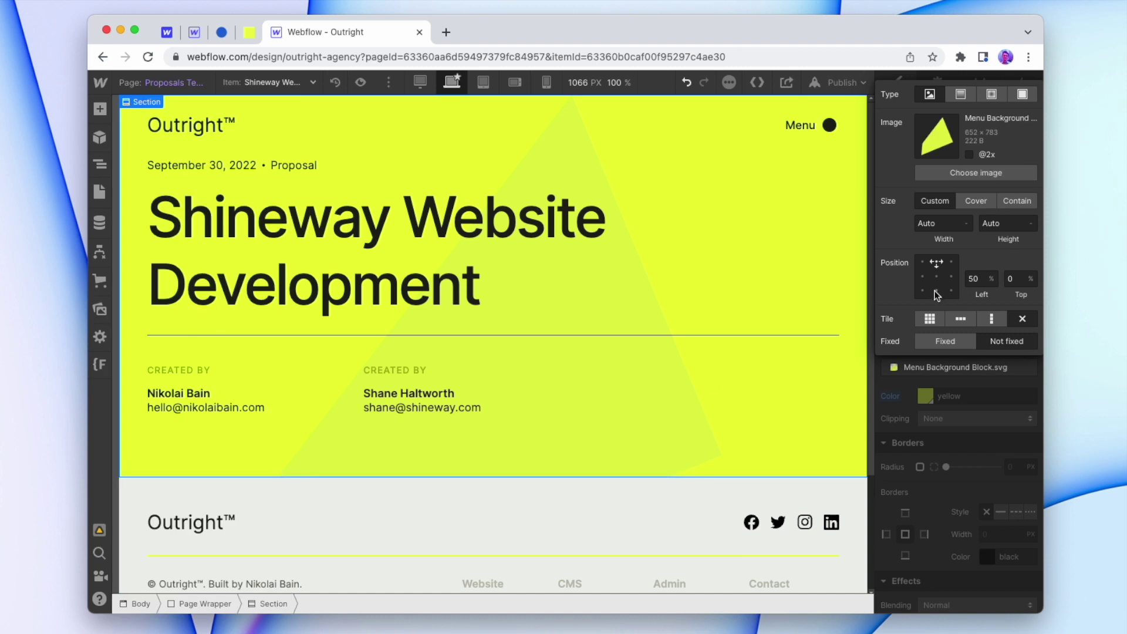
left_click(955, 221)
type("100%")
key("Return")
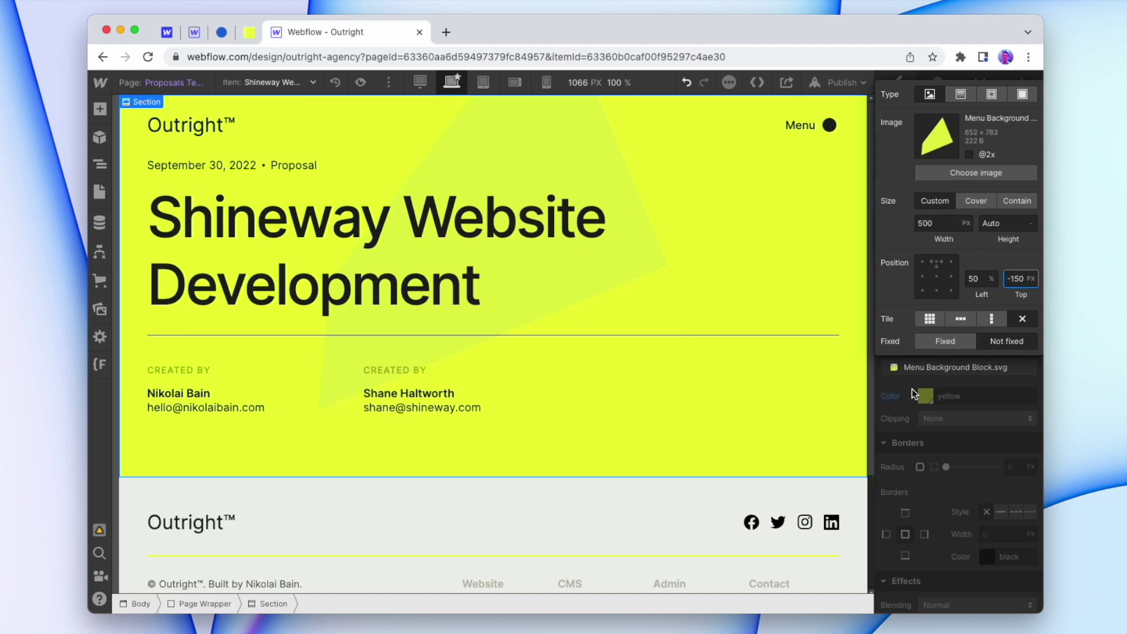
left_click(946, 397)
scroll(946, 397, "up", 10)
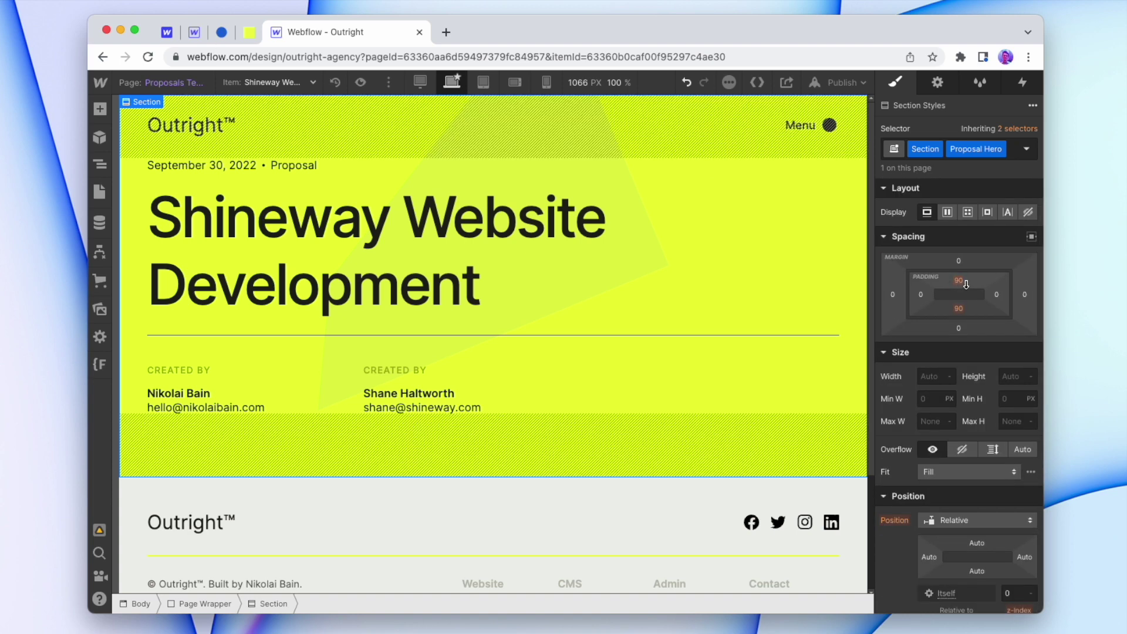
Set the hero section's top padding to 200.
left_click(963, 280)
type("180")
key("Return")
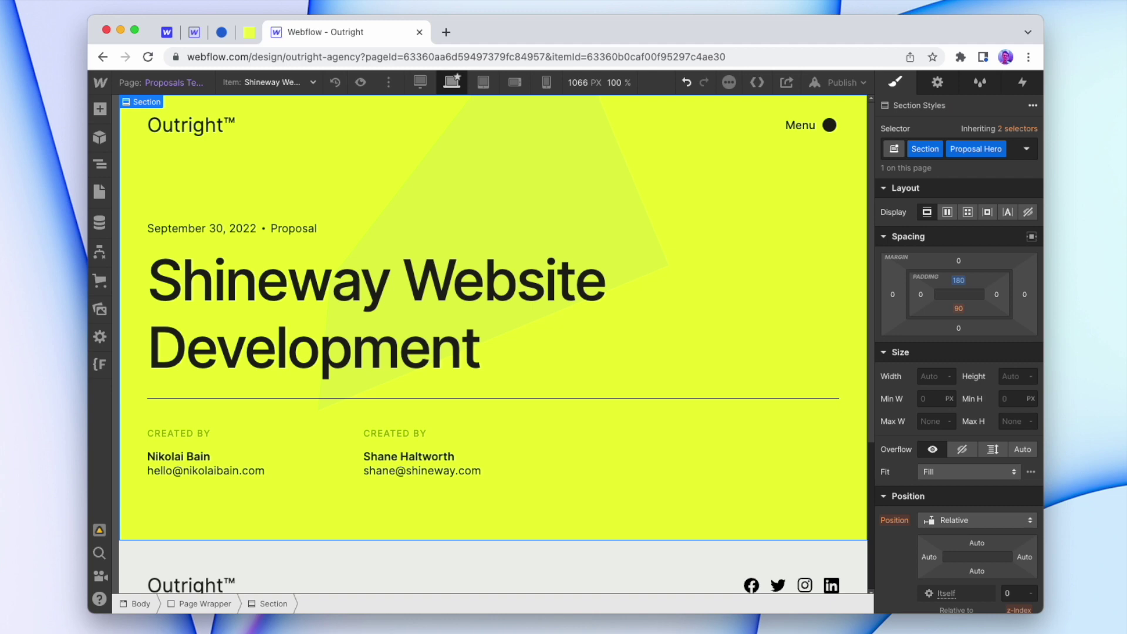
left_click(959, 280)
type("200")
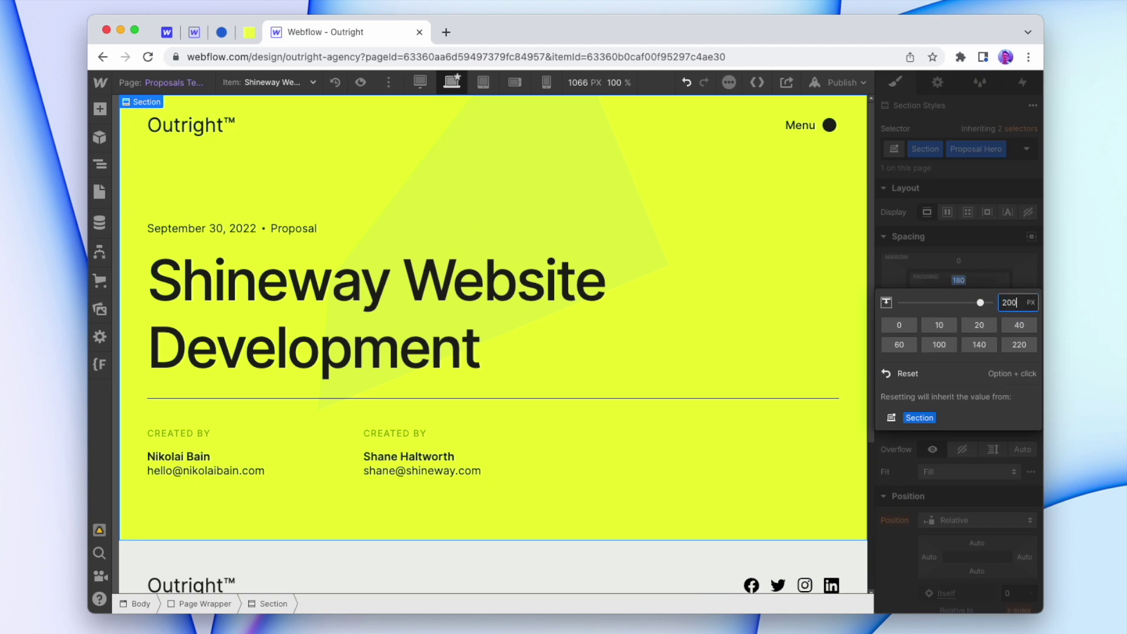
key("Return")
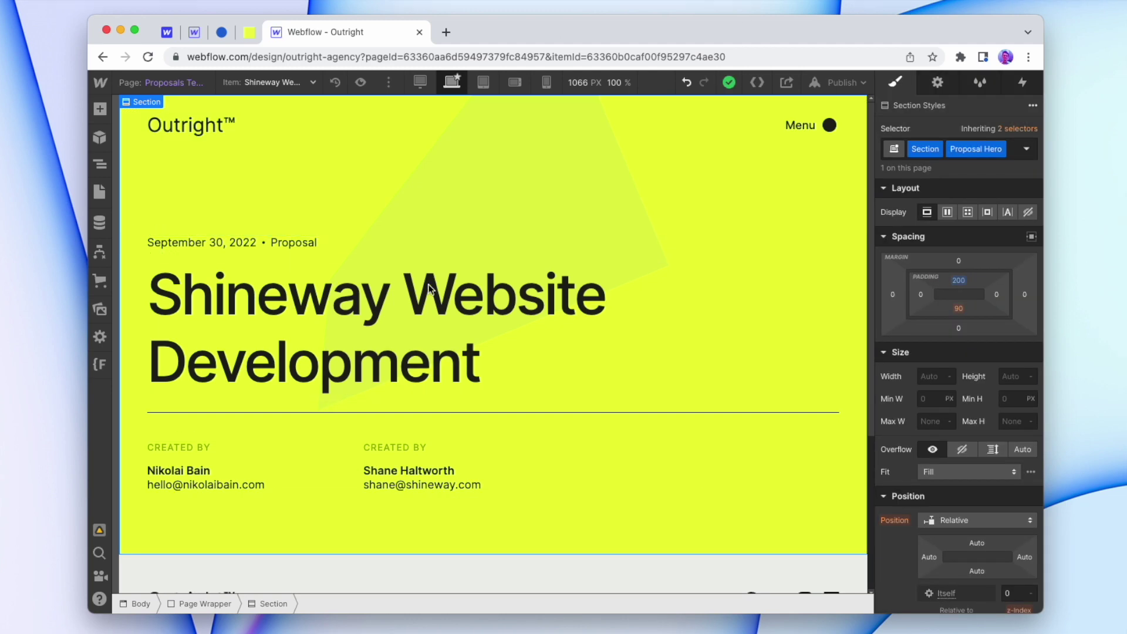
Set the Created By grid's maximum width to 450 px.
left_click(356, 470)
left_click(929, 540)
type("400")
key("Return")
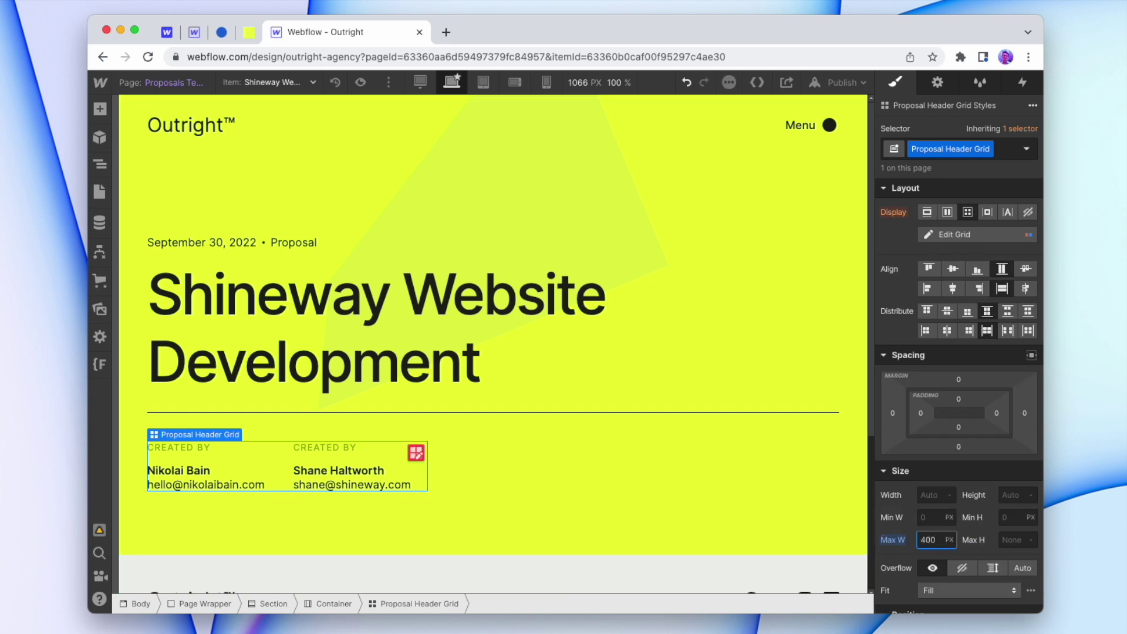
left_click(637, 418)
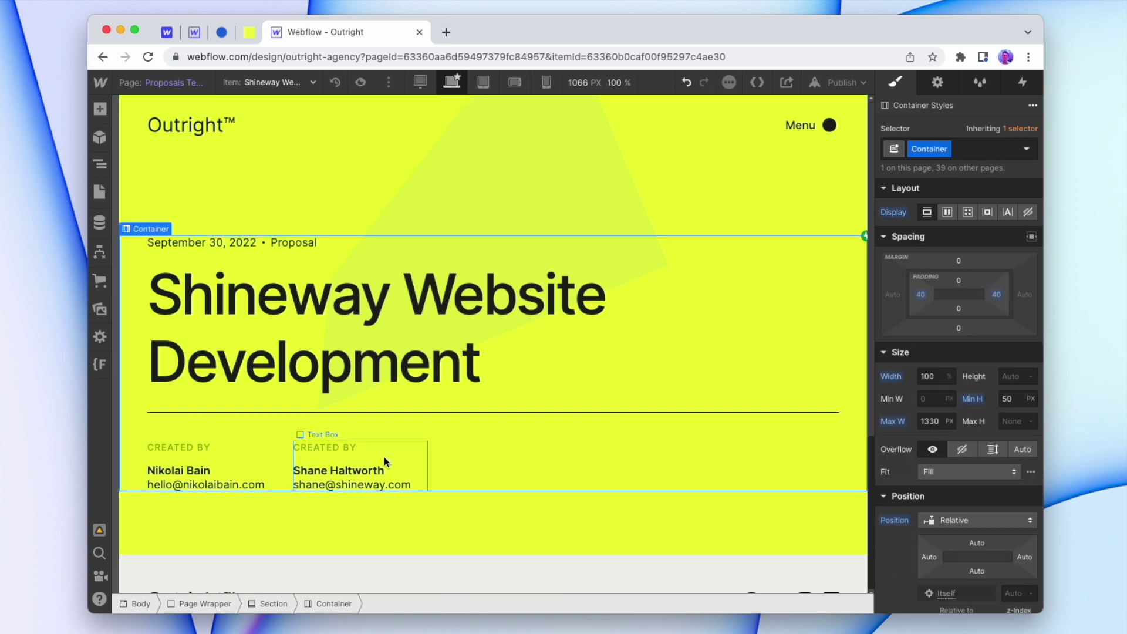
left_click(287, 474)
left_click(937, 540)
type("450")
key("Return")
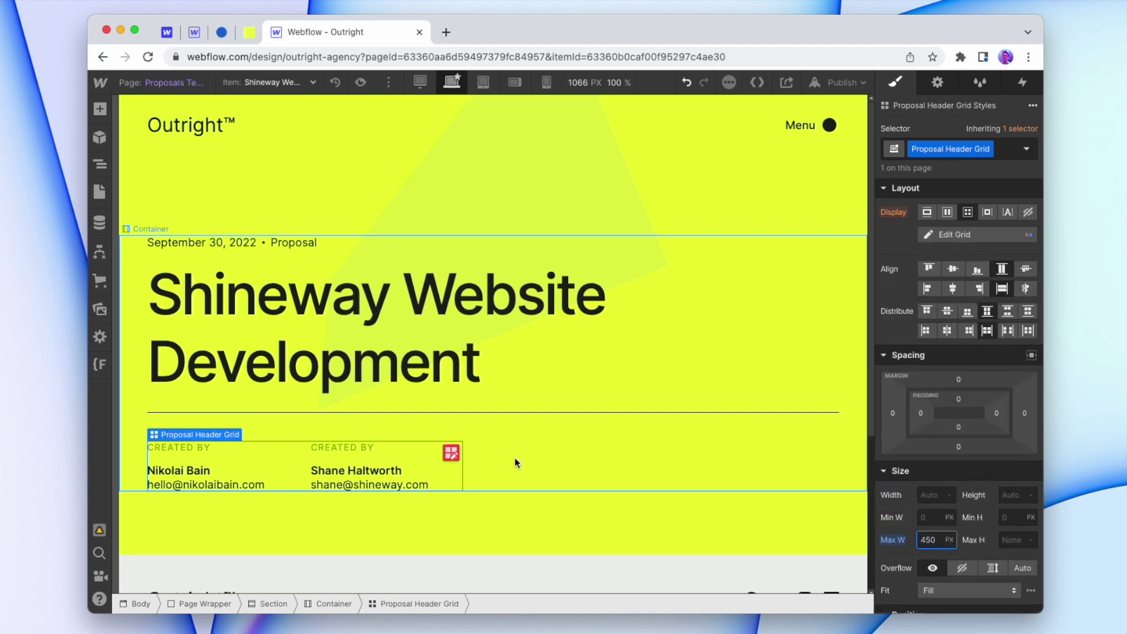
left_click(483, 83)
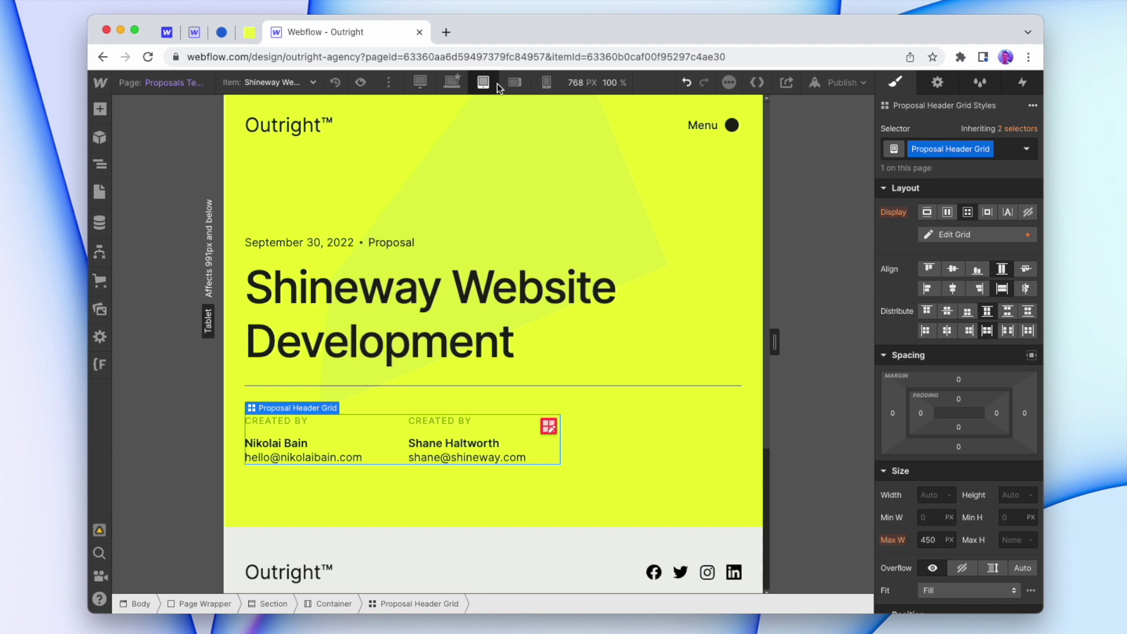
On portrait phone, make the Created By grid one column with a 48 row gap.
left_click(525, 215)
left_click(517, 83)
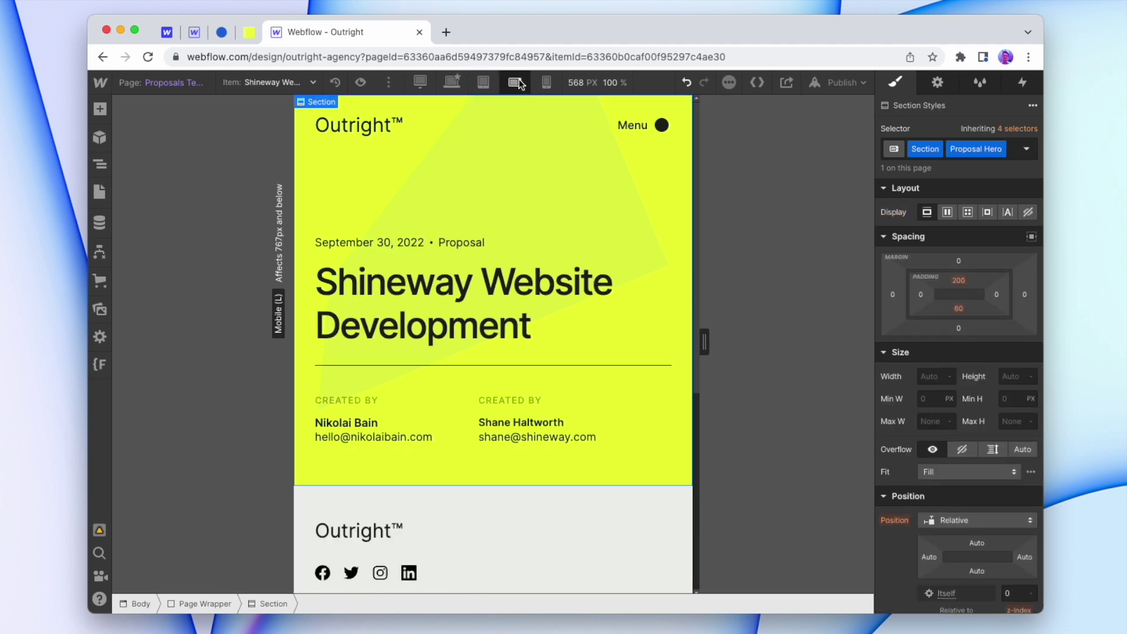
left_click(547, 82)
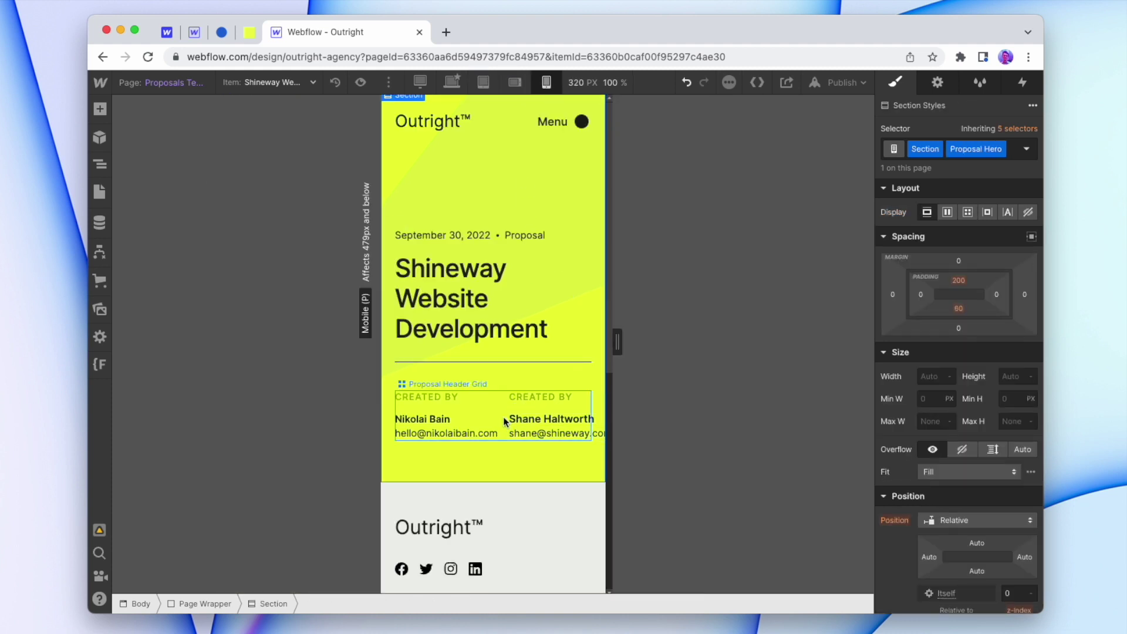
left_click(493, 411)
left_click(1011, 235)
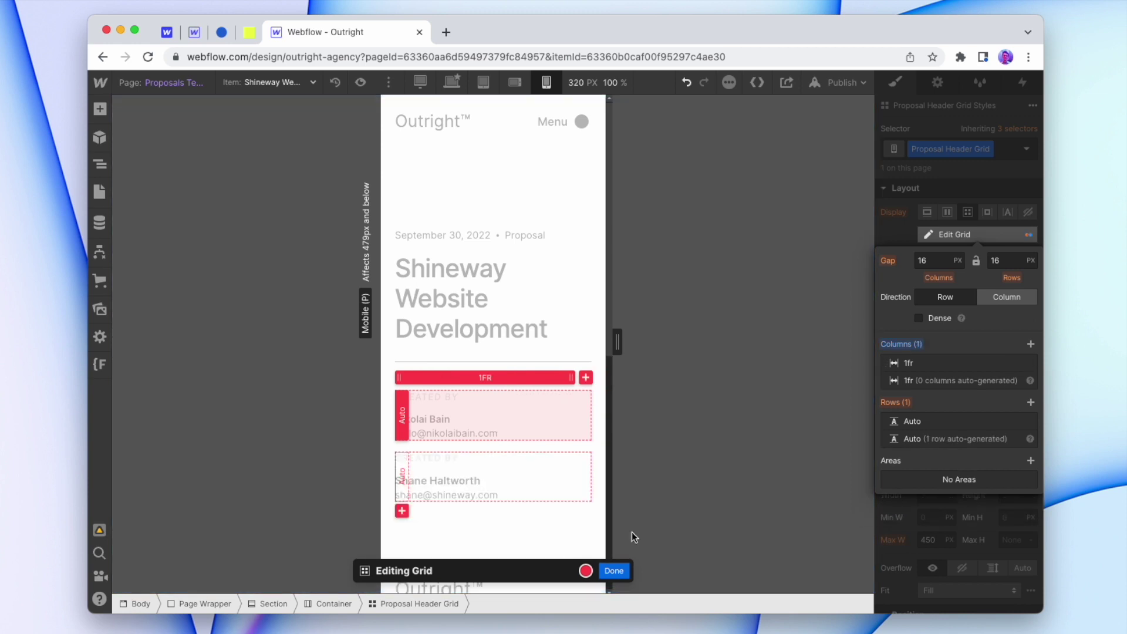
left_click(614, 571)
left_click(955, 234)
left_click(1007, 262)
type("48")
key("Return")
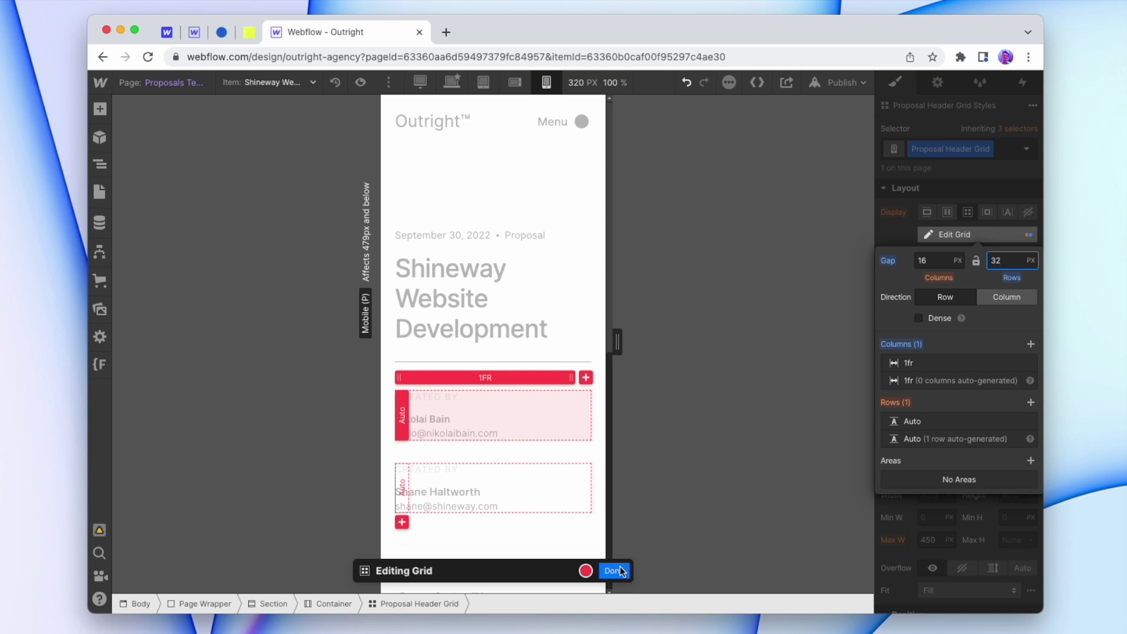
left_click(621, 572)
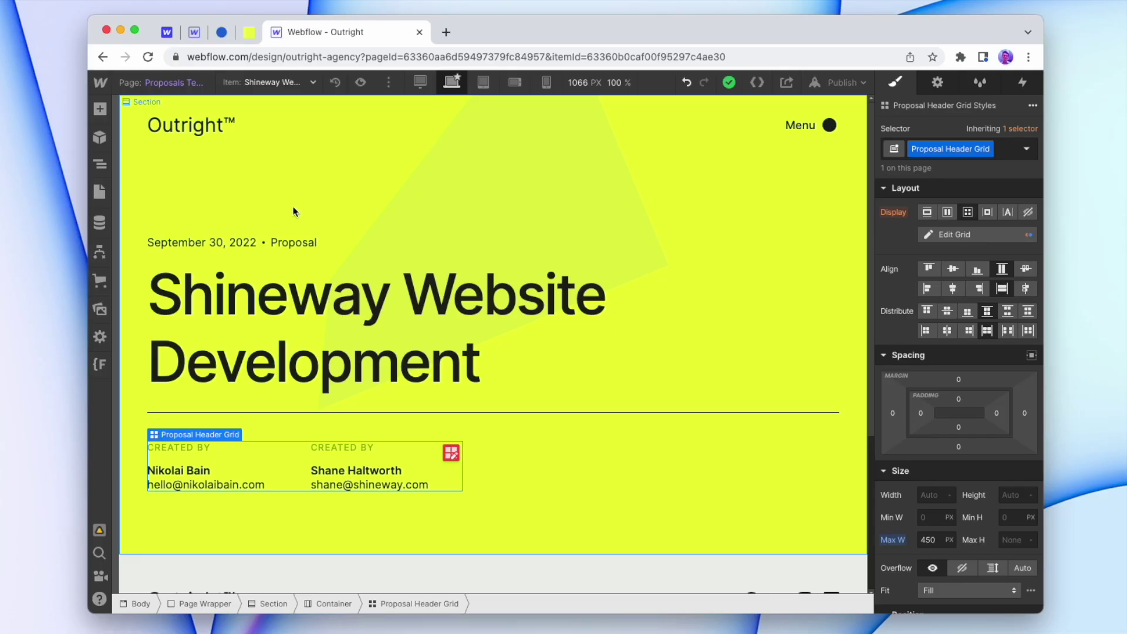
left_click(218, 209)
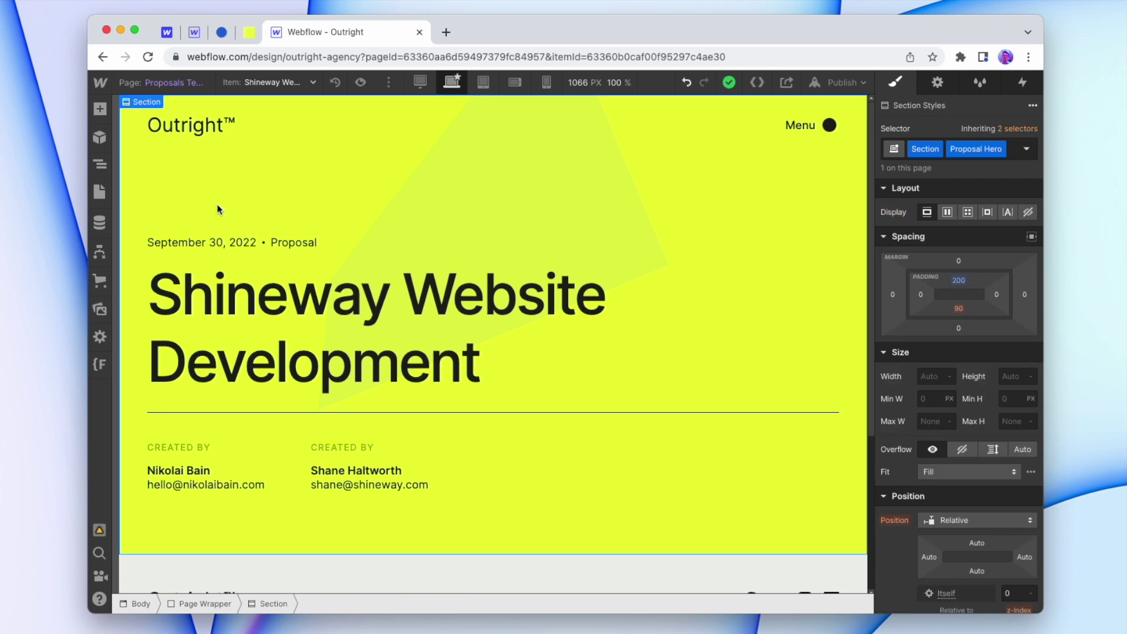
Duplicate the hero section and remove the Proposal Hero combo class from the copy.
key("super+d")
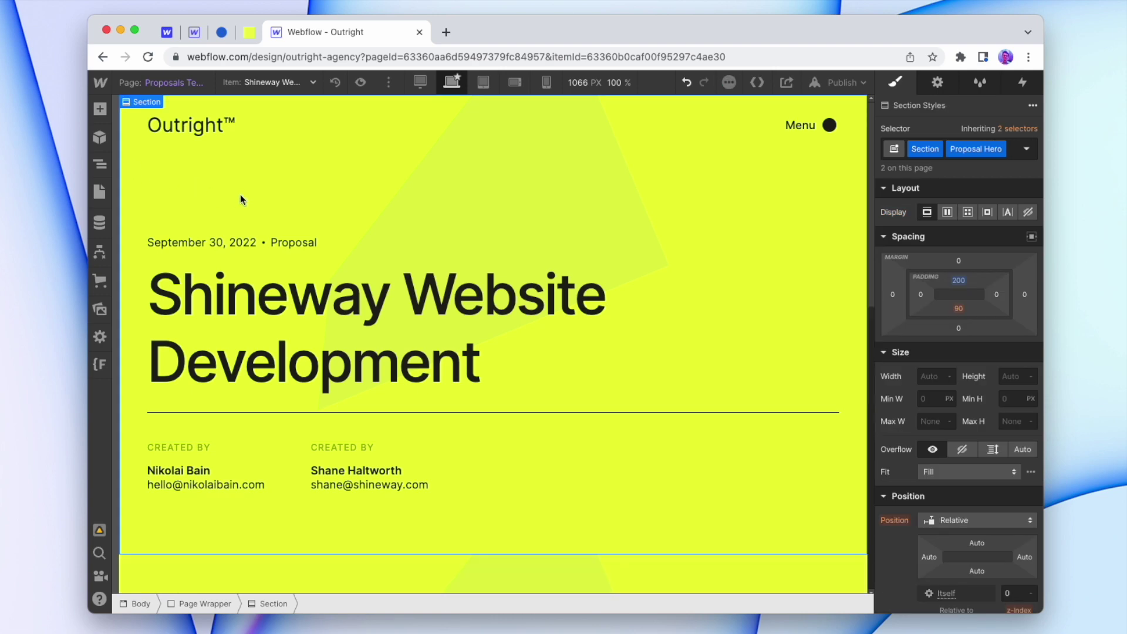
left_click(1009, 153)
key("BackSpace")
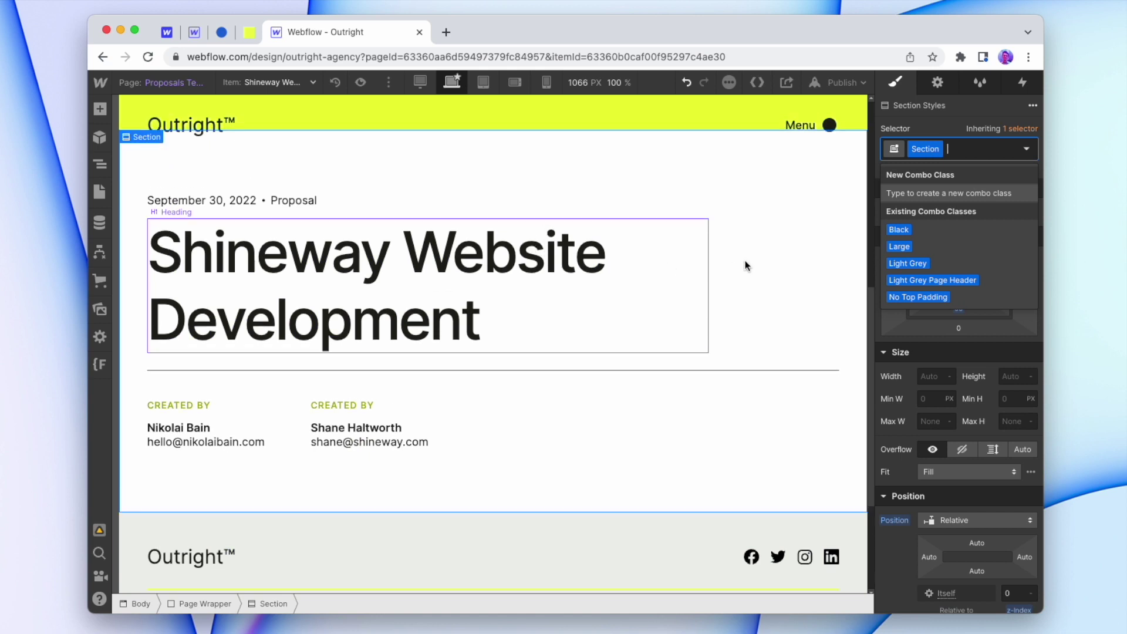
Delete the copied date line and heading, then drag a new grid into the container.
left_click(626, 205)
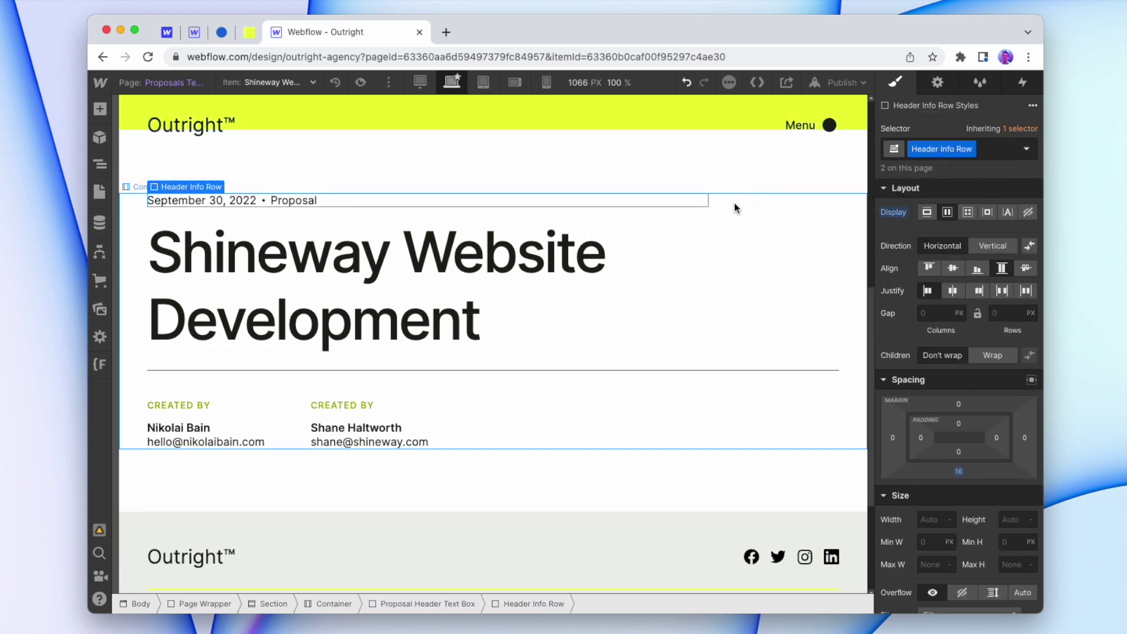
key("Delete")
key("Delete")
key("Delete")
key("Delete")
key("Delete")
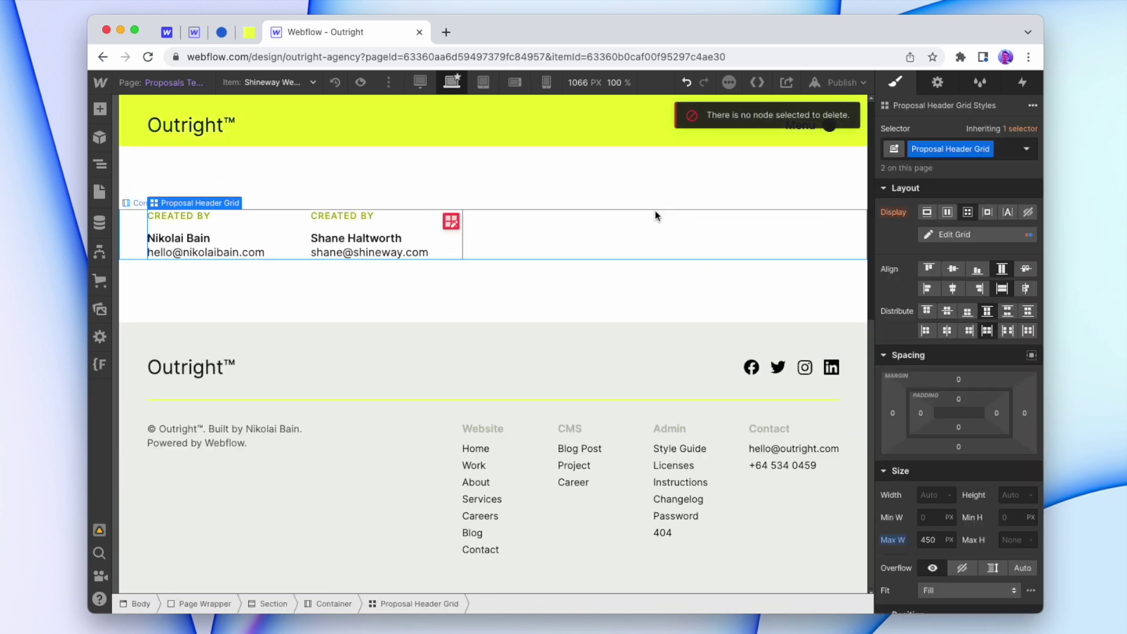
key("a")
left_click_drag(267, 206, 376, 252)
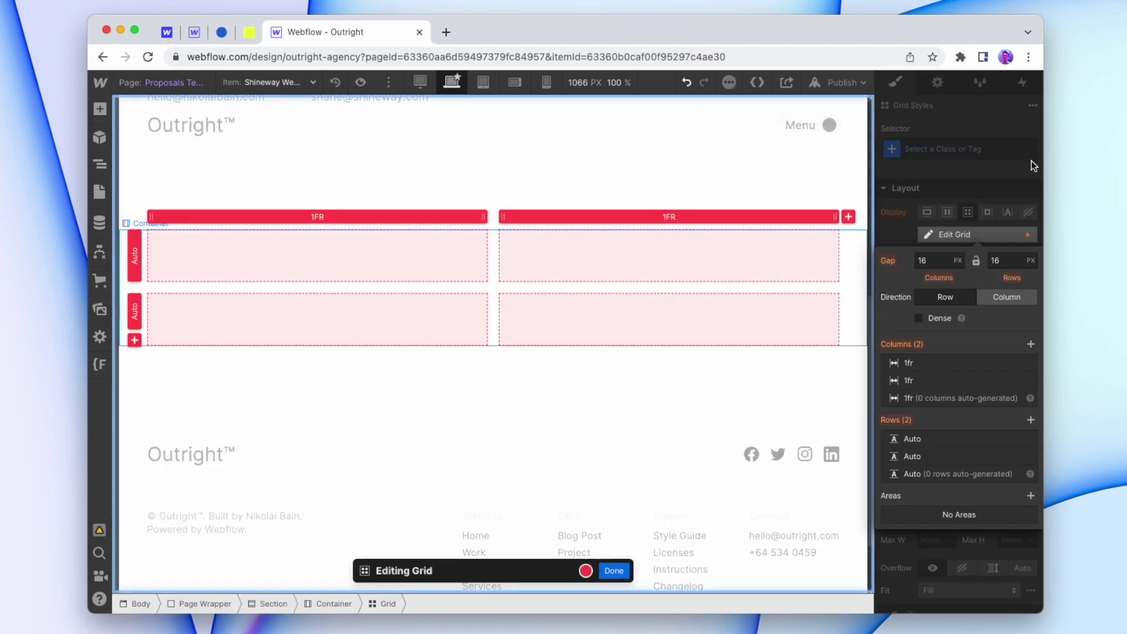
Name the new grid's class Proposal Body Grid.
left_click(998, 152)
left_click(997, 152)
type("Proposal")
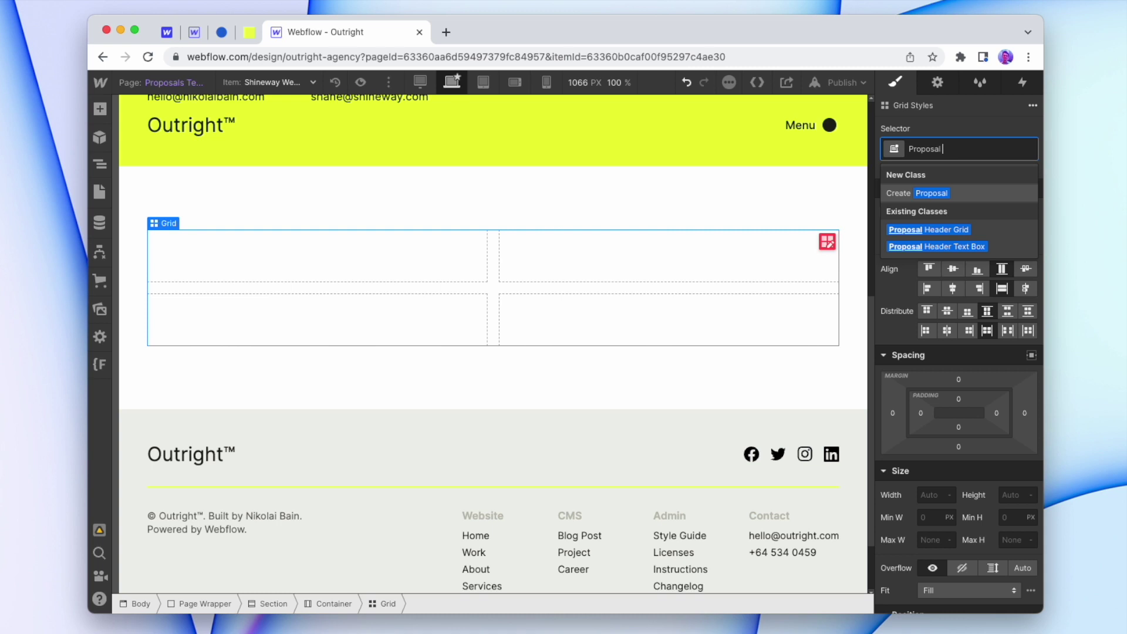
type("Bod")
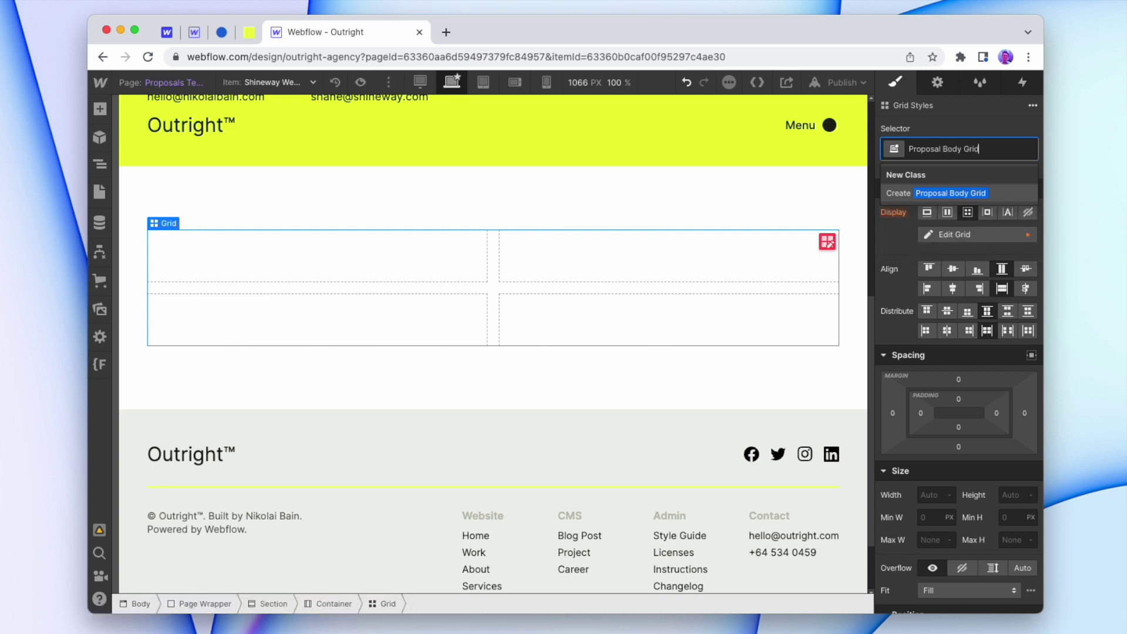
type("y Grid")
key("Return")
Set the grid's column gap to 48 px and its second column to 580px.
left_click(968, 234)
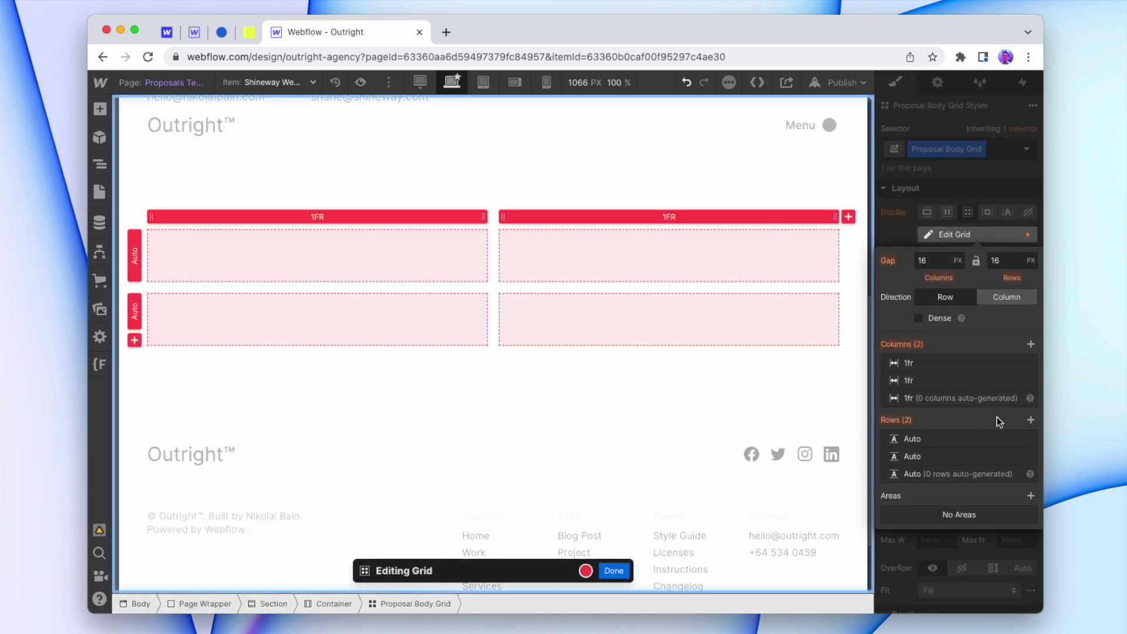
left_click(935, 259)
key("Return")
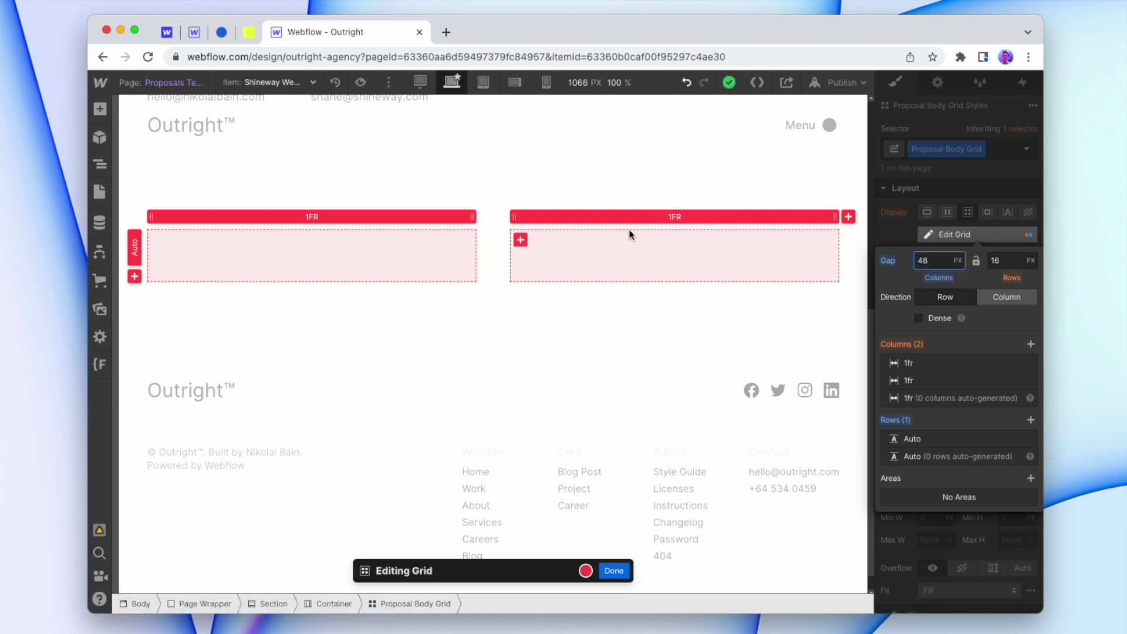
left_click(947, 379)
type("480px")
key("Return")
type("58")
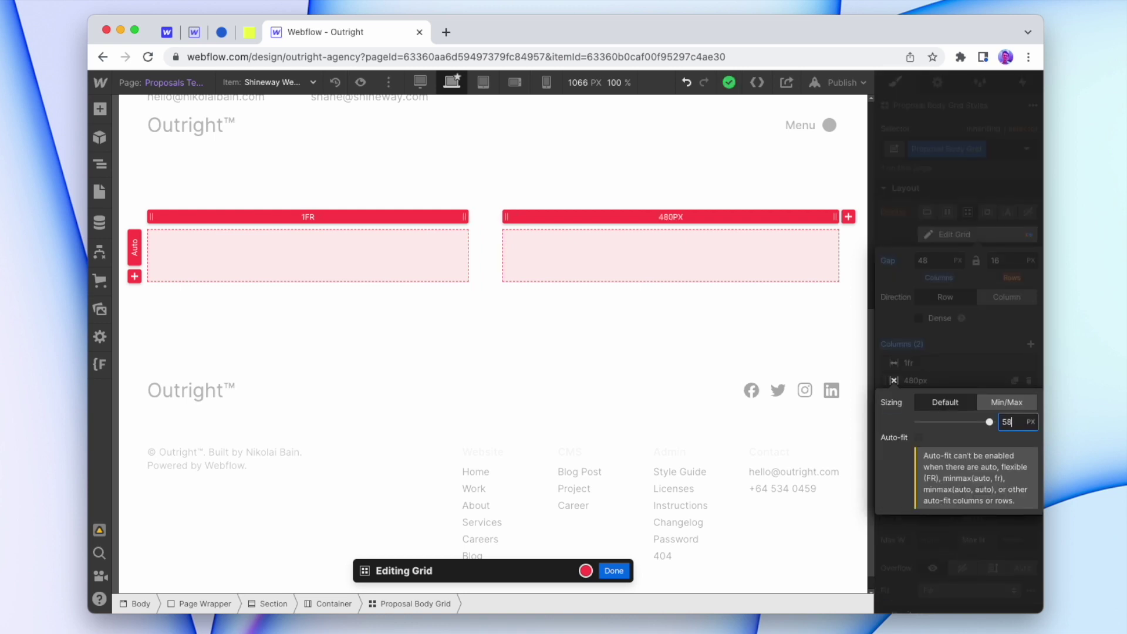
type("0px")
key("Return")
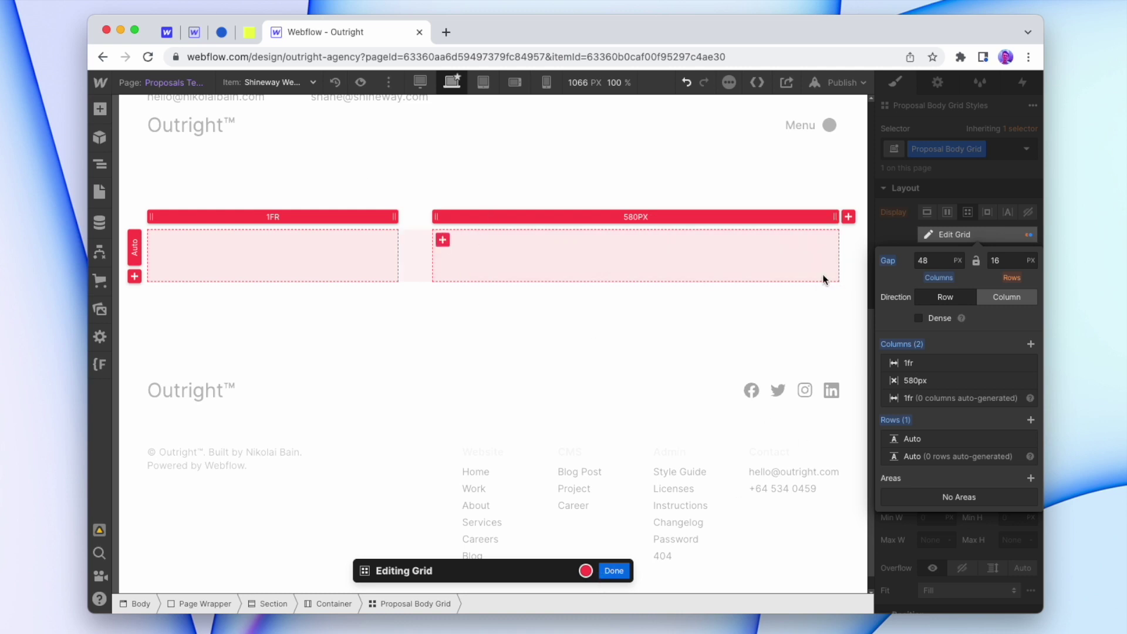
On tablet, reduce the grid to one column with two rows.
left_click(482, 82)
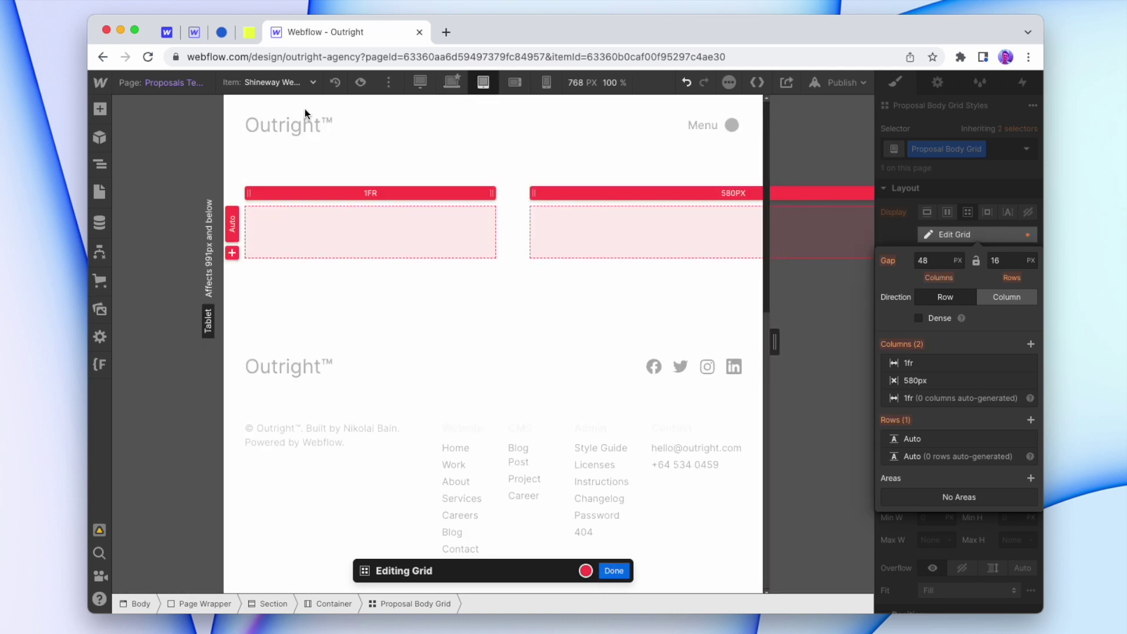
left_click(1030, 380)
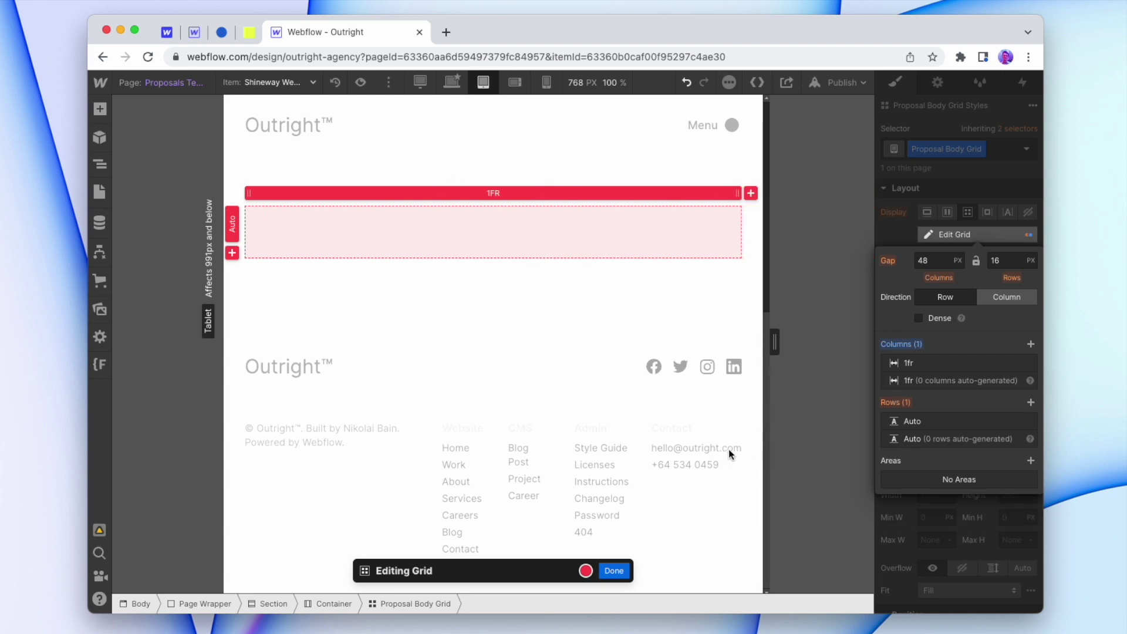
left_click(1031, 402)
left_click(451, 85)
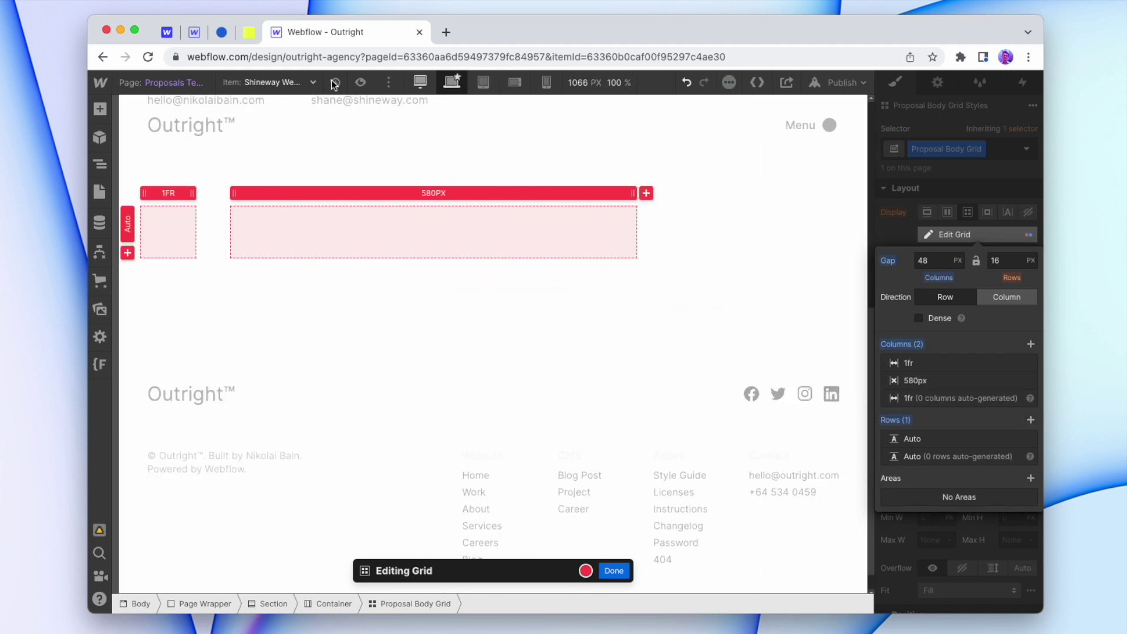
key("Escape")
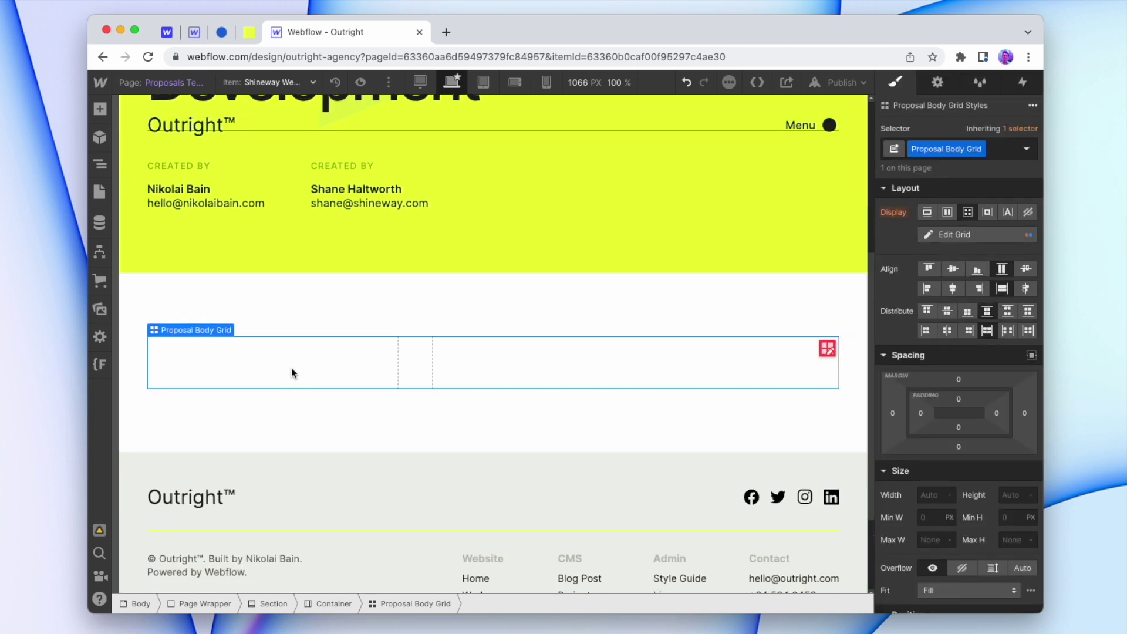
Insert a Div Block with the Text Box class into the first grid cell.
left_click(99, 110)
left_click(146, 352)
left_click(992, 149)
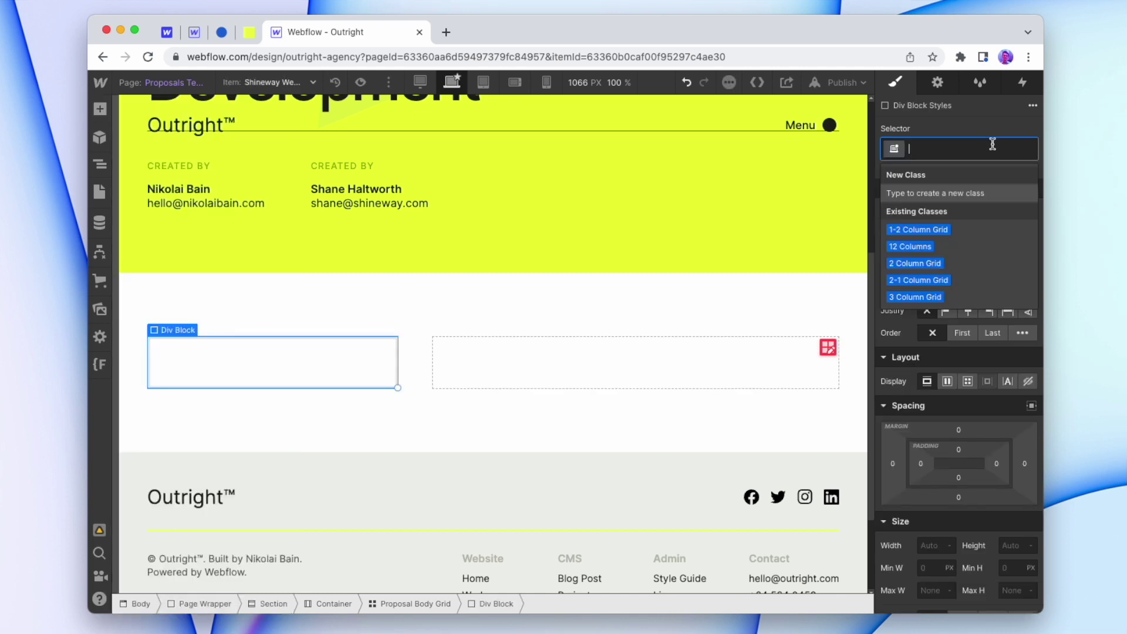
type("Text B")
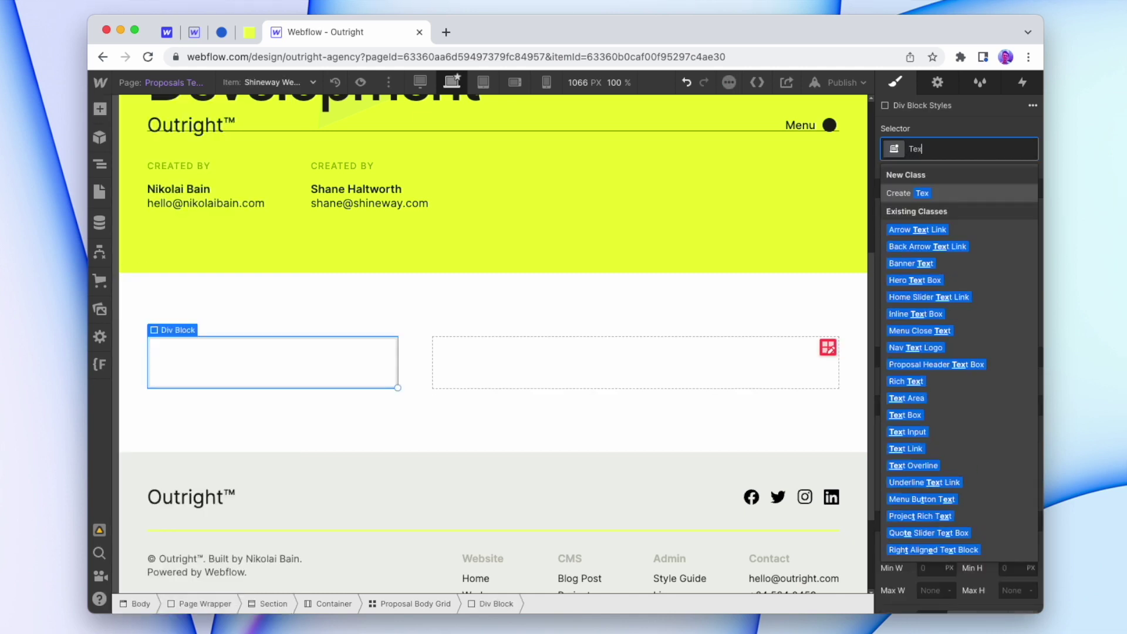
left_click(919, 279)
left_click(100, 109)
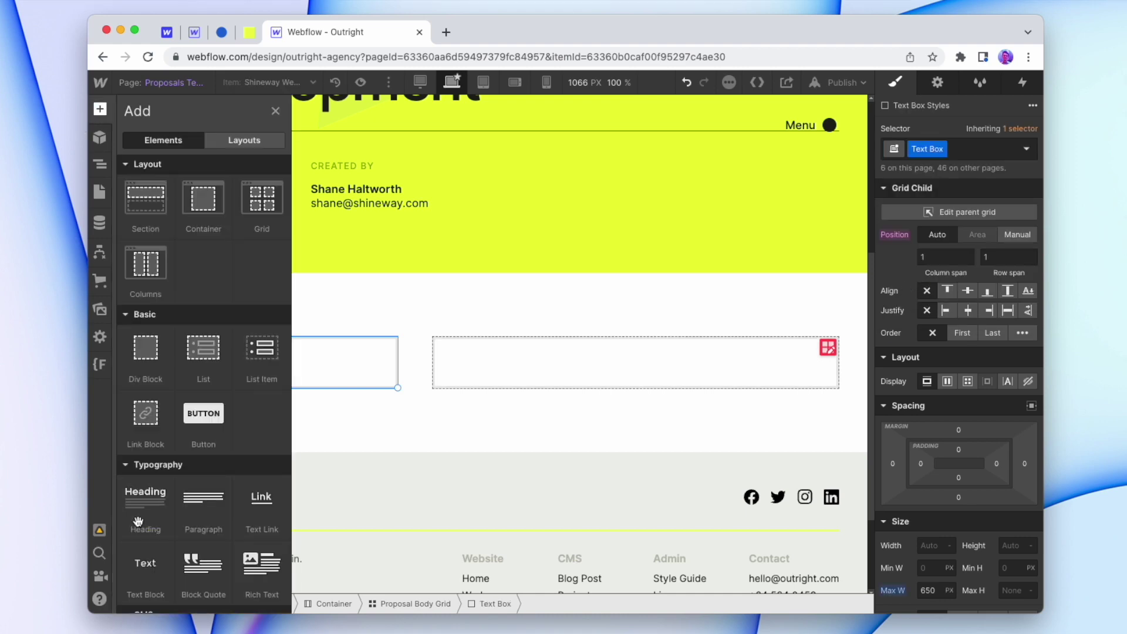
Place a Rich Text block in the right cell and a Heading inside the left Text Box.
left_click_drag(261, 567, 501, 375)
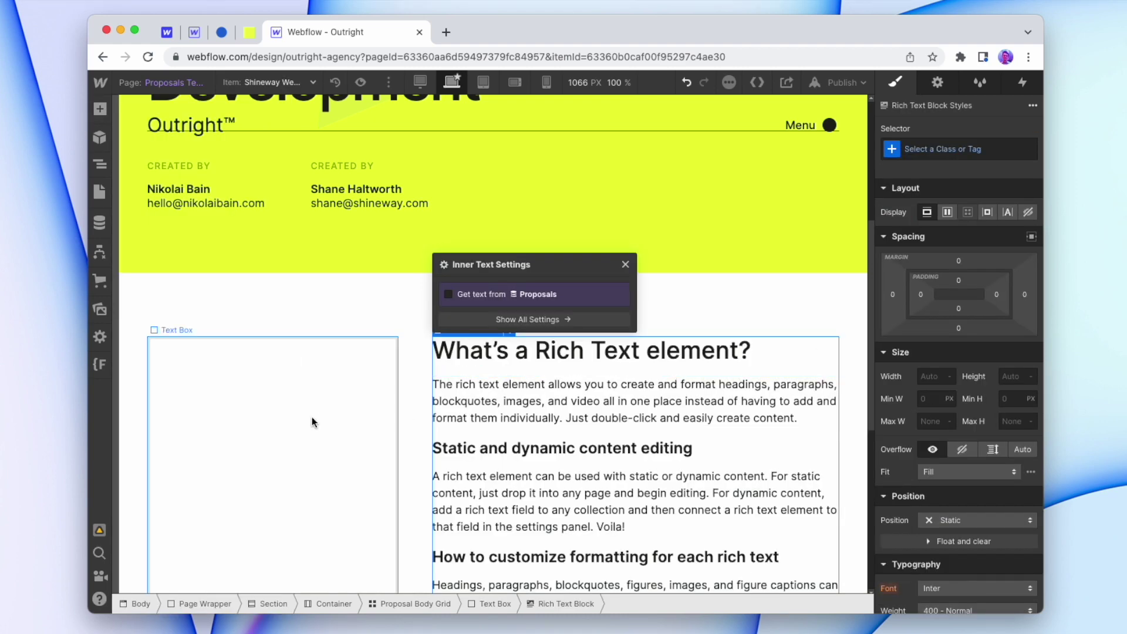
left_click(312, 416)
scroll(388, 417, "down", 5)
scroll(411, 382, "up", 5)
scroll(235, 317, "down", 1)
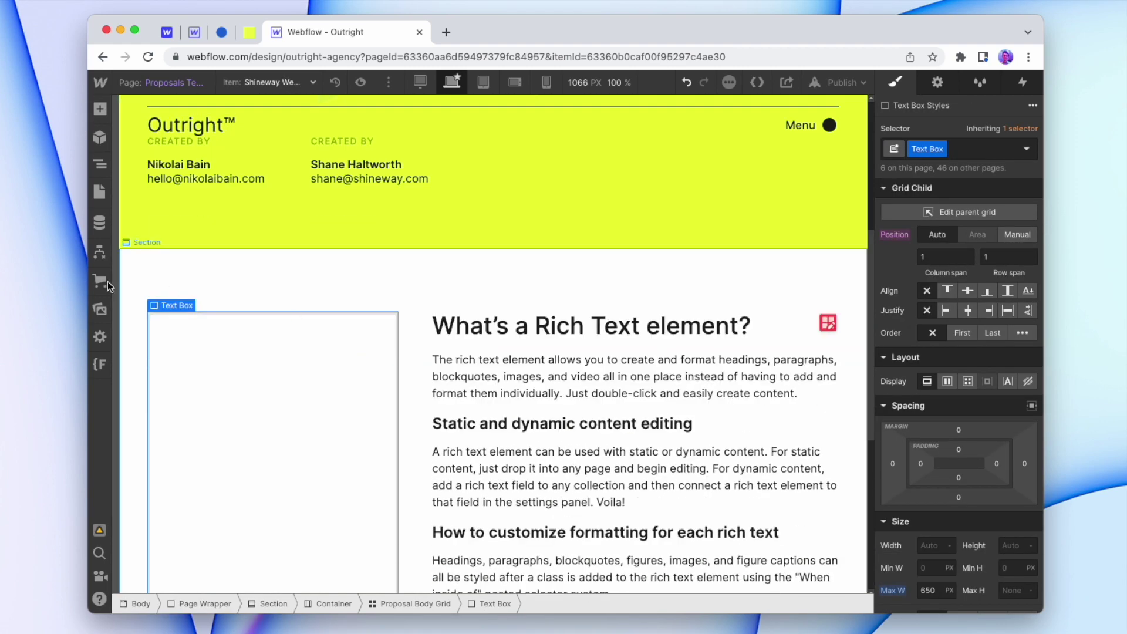
left_click(100, 109)
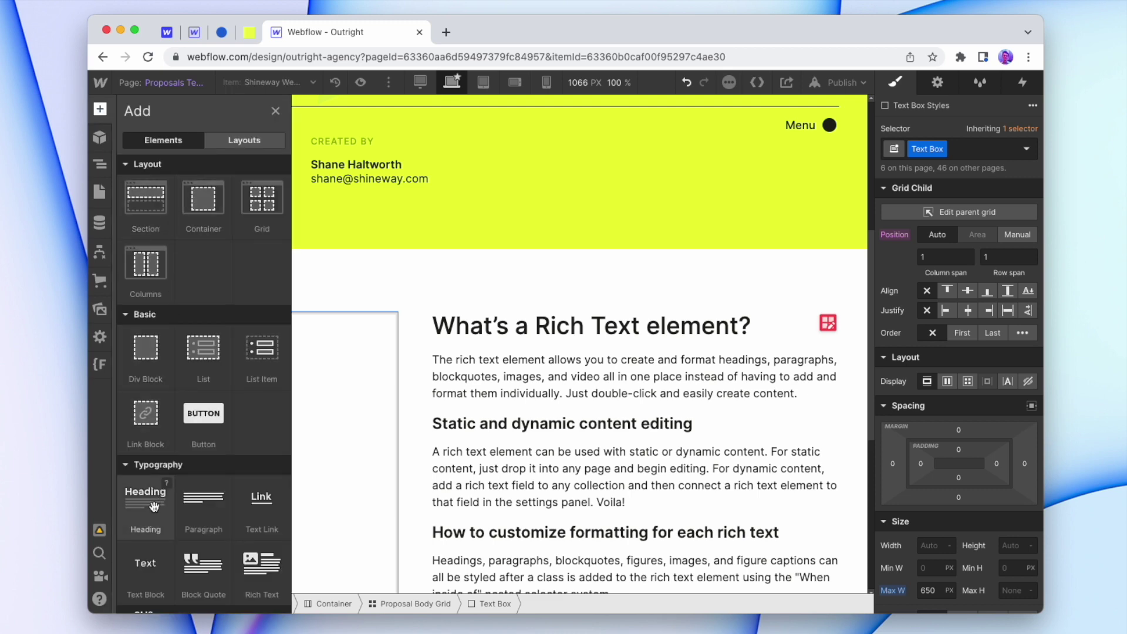
left_click_drag(154, 506, 262, 371)
Make the heading an H2 with Heading and H1 classes and replace its placeholder text with Intro.
left_click(194, 402)
left_click(939, 149)
type("Head")
left_click(922, 261)
left_click(965, 151)
left_click(928, 224)
double_click(280, 345)
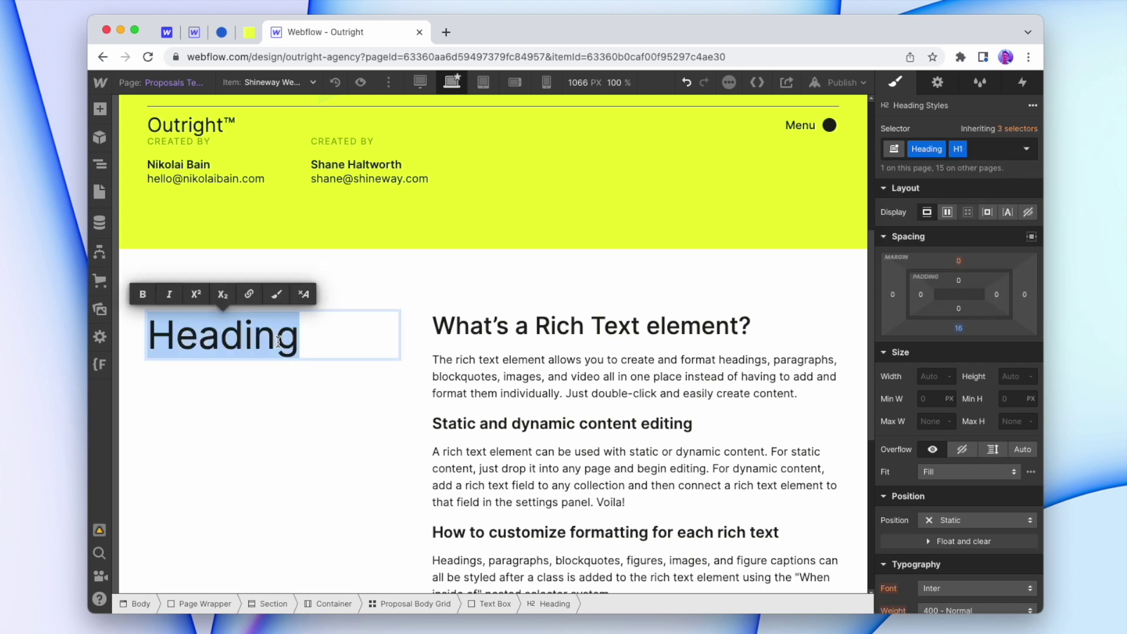
key("BackSpace")
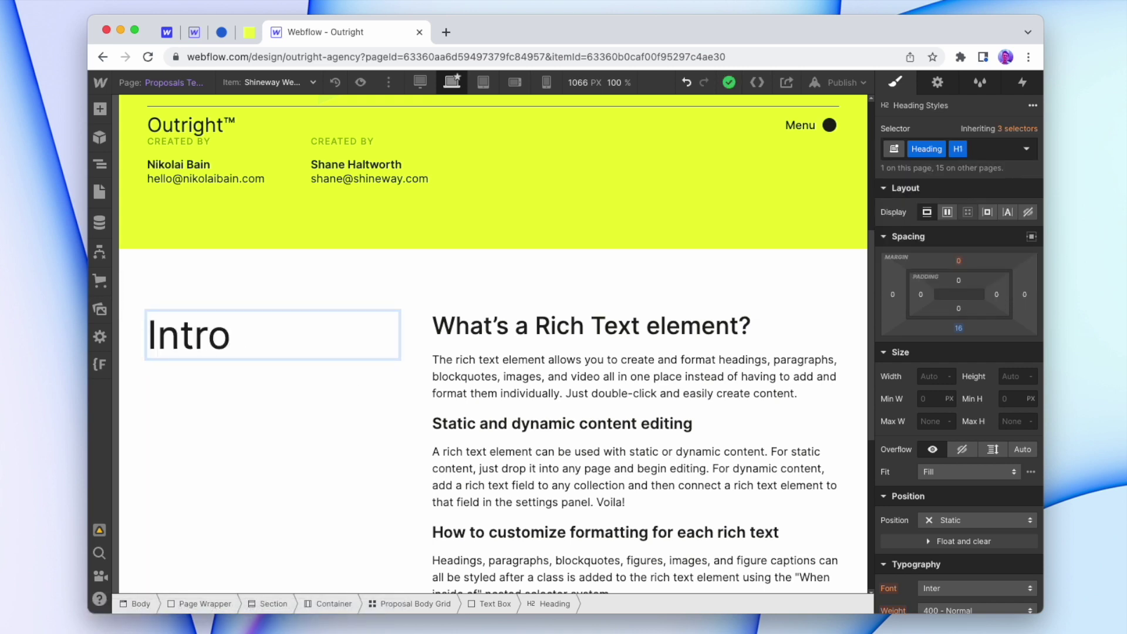
Bind the rich text block to the Proposals collection's Intro field.
left_click(546, 340)
left_click(937, 83)
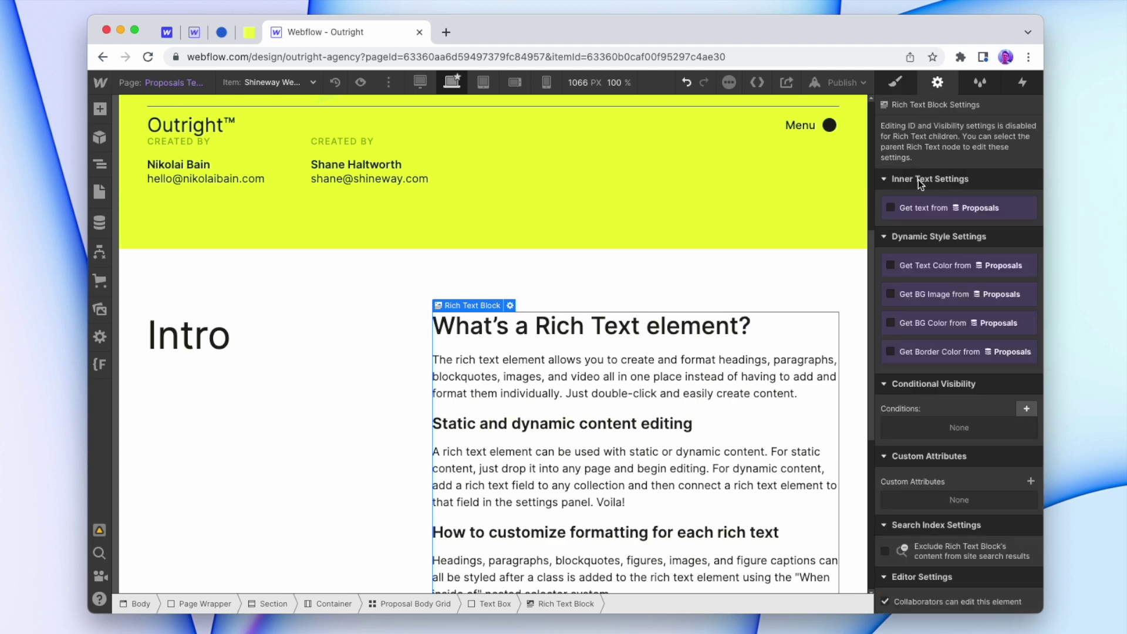
left_click(921, 206)
left_click(931, 226)
left_click(936, 256)
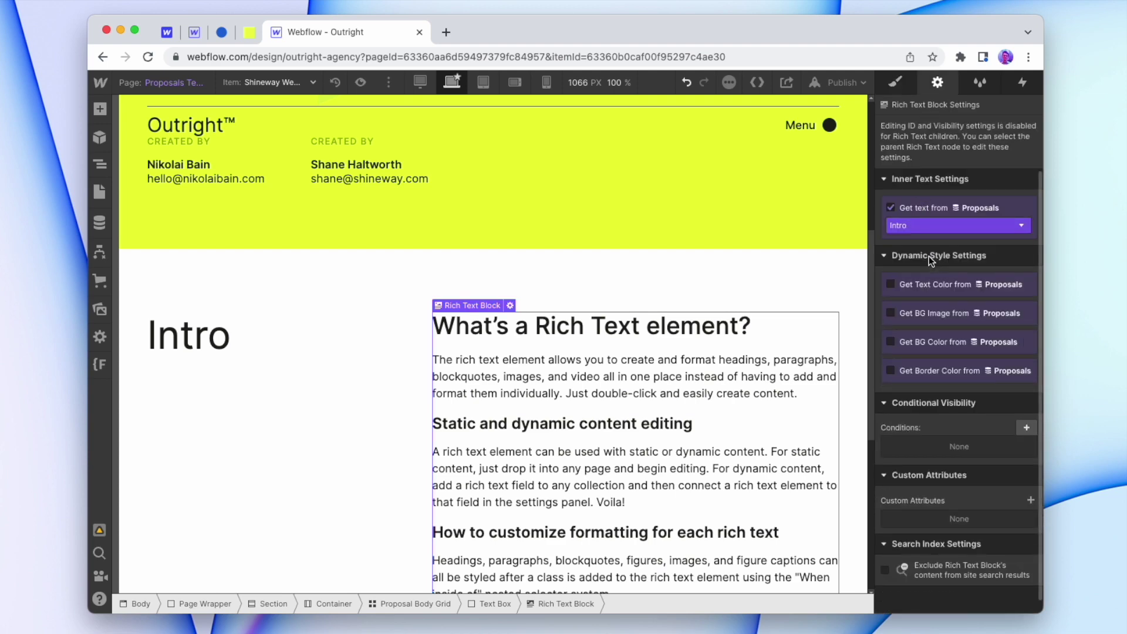
scroll(688, 287, "down", 2)
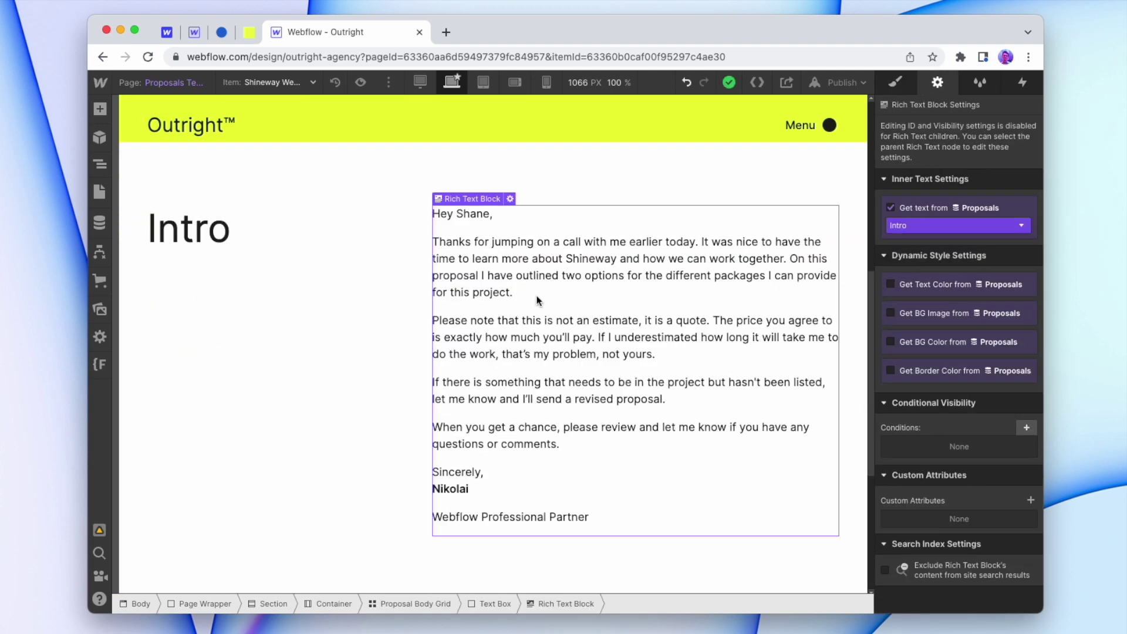
left_click(407, 289)
left_click(895, 82)
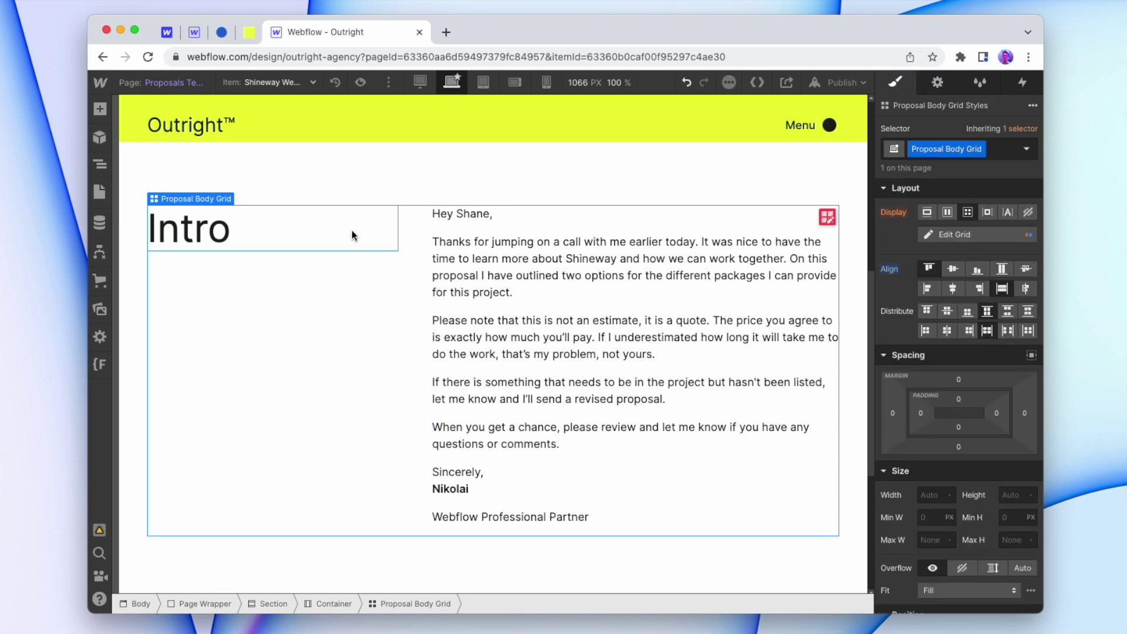
Give the block holding the Intro heading a new Proposal Section Title class.
left_click(352, 235)
left_click(983, 148)
type("P(or")
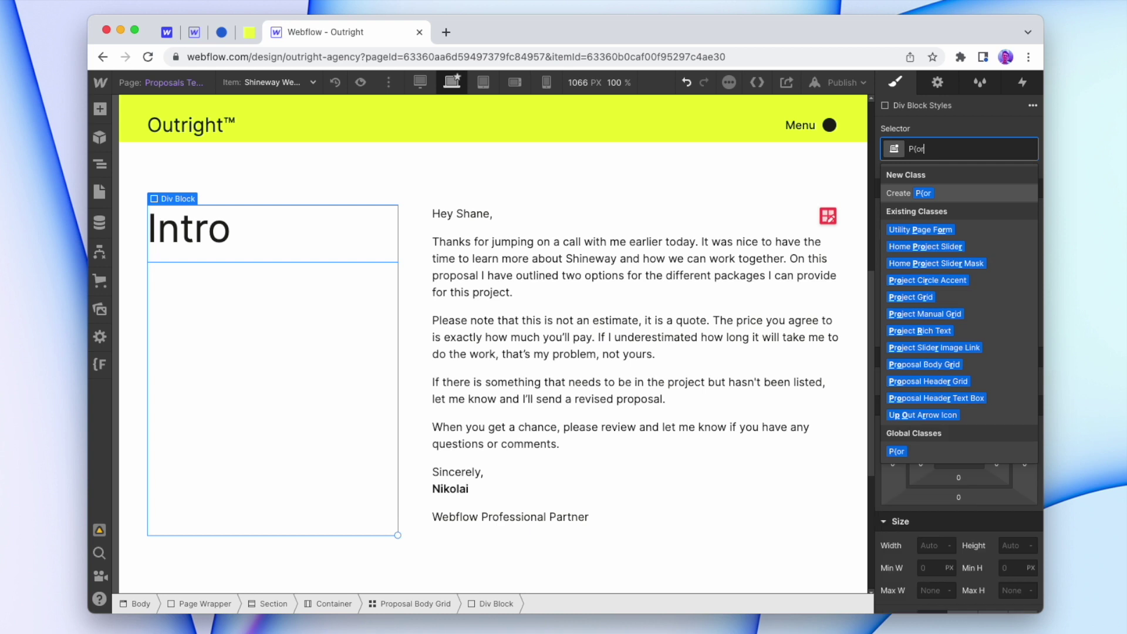
key("BackSpace")
key("BackSpace")
key("BackSpace")
type("roposal")
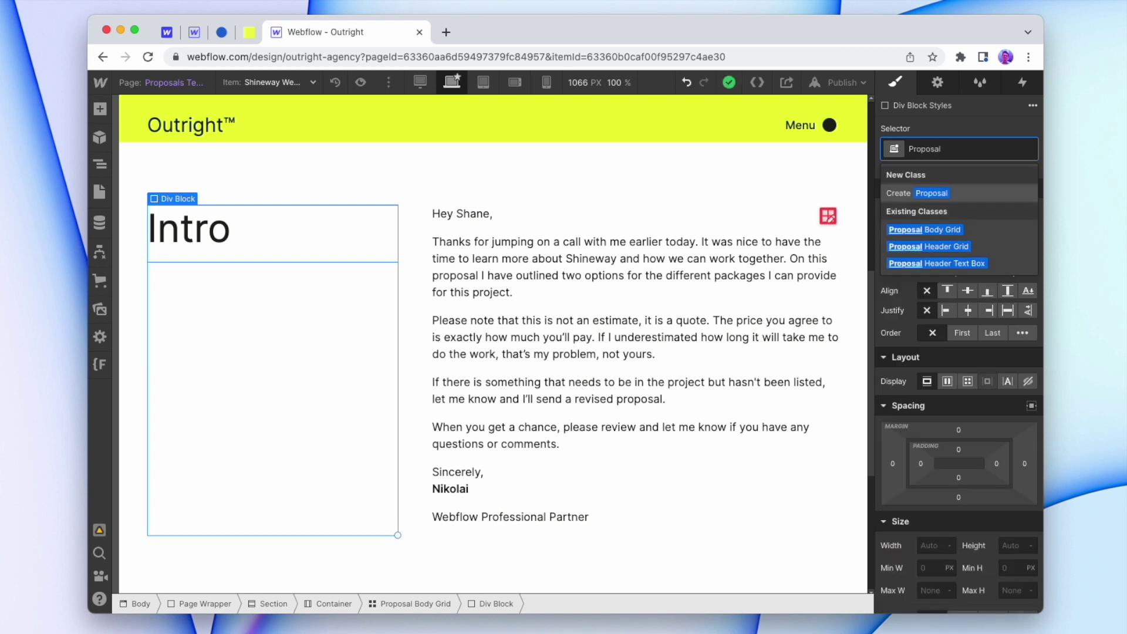
type(" Section Title")
key("Return")
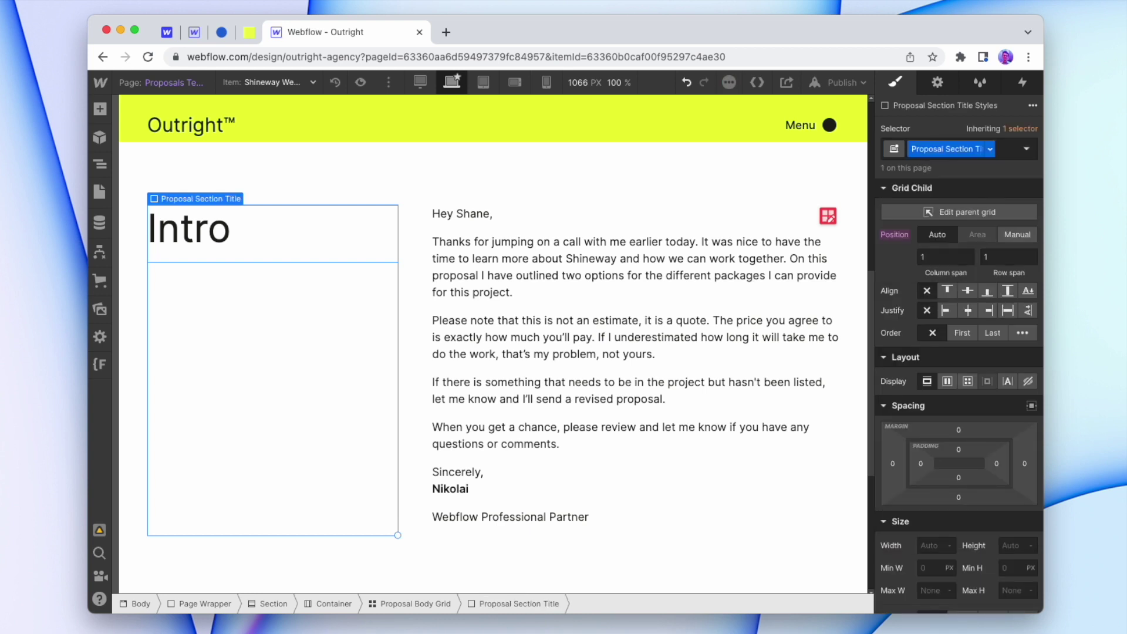
Make the section title sticky 120 px from the top, then preview the page to test it.
scroll(959, 352, "down", 5)
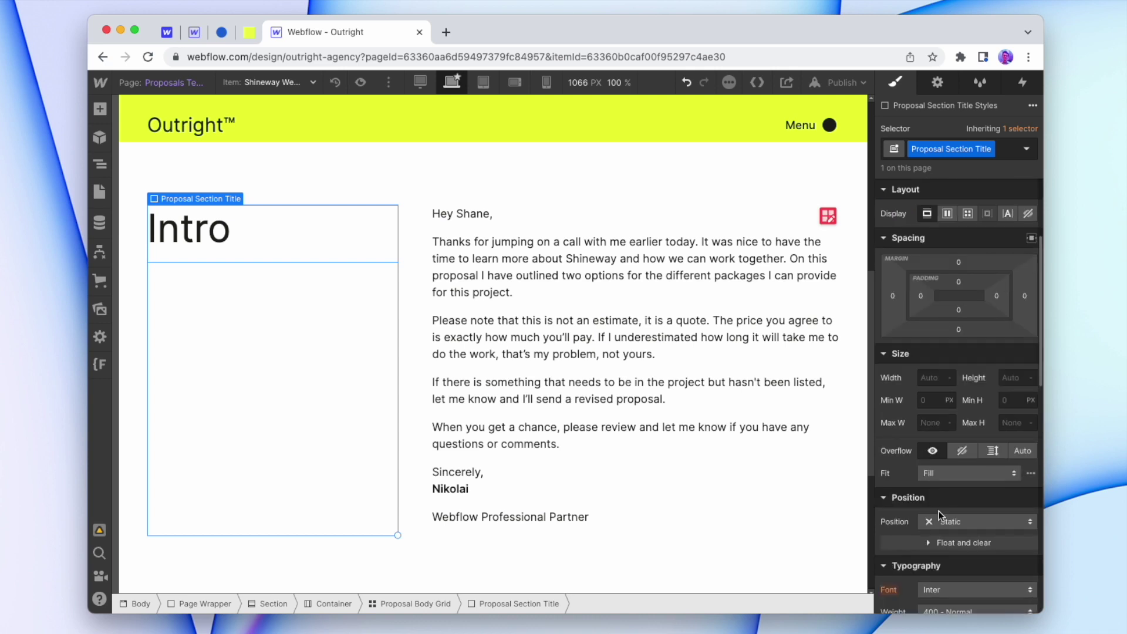
left_click(998, 523)
left_click(962, 542)
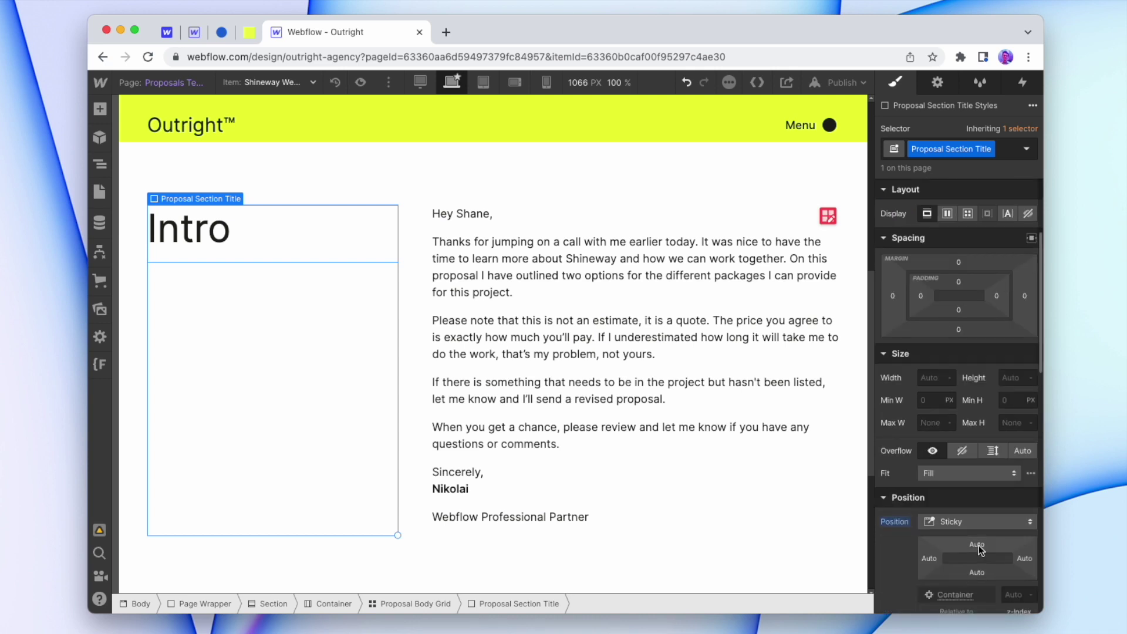
left_click(977, 545)
type("120")
key("Return")
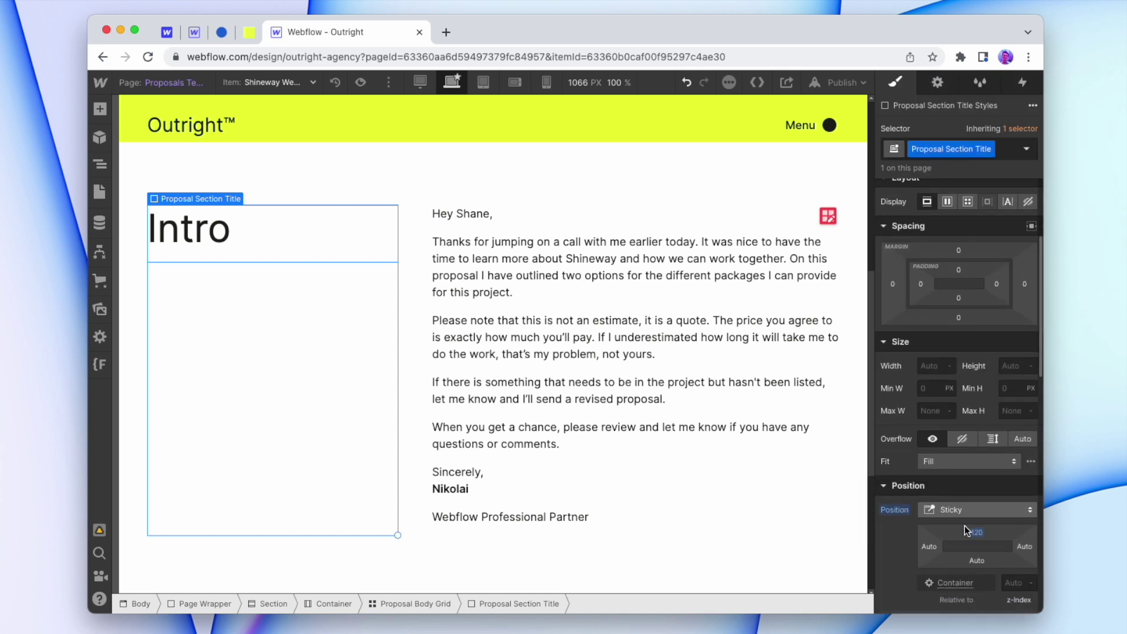
scroll(964, 526, "down", 1)
scroll(493, 303, "down", 2)
scroll(496, 306, "down", 2)
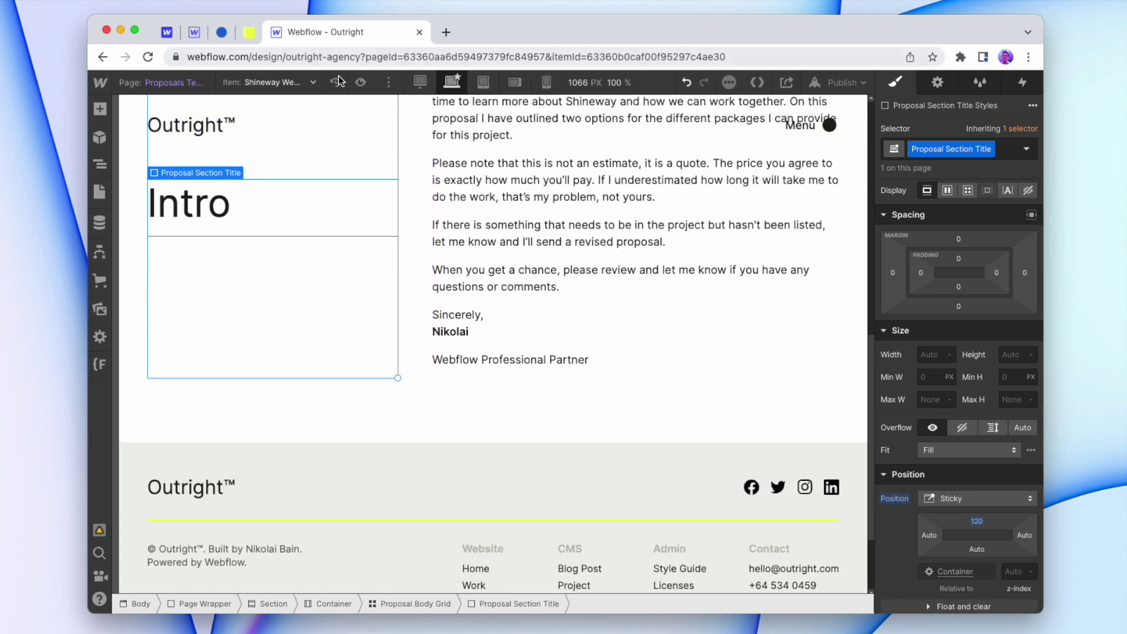
left_click(360, 82)
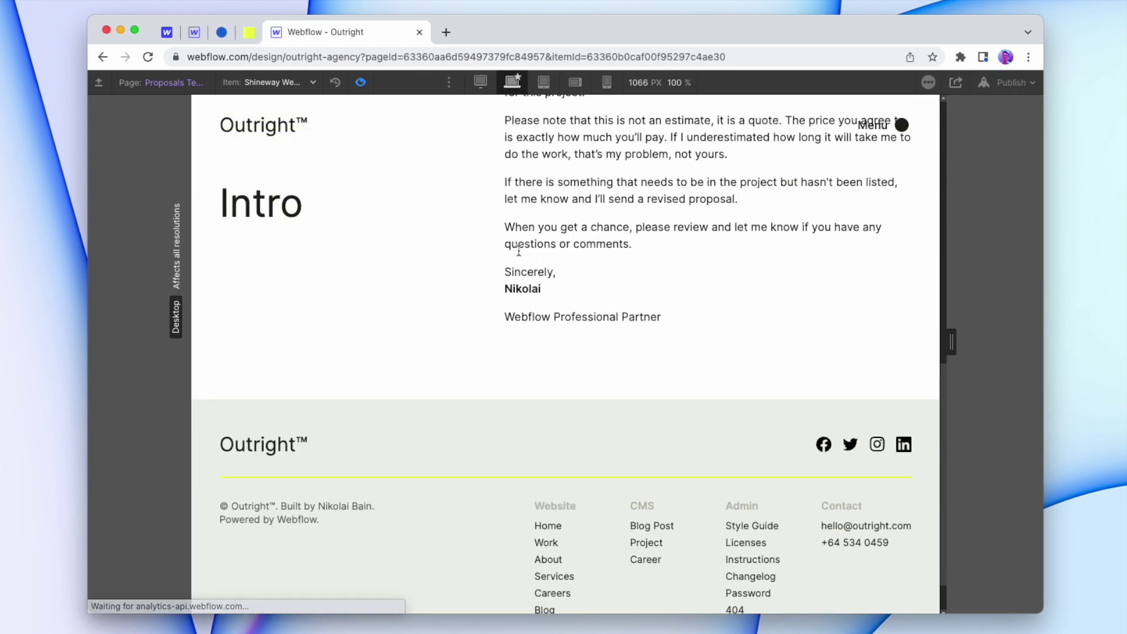
Set the section title's position to Static at the Tablet breakpoint.
left_click(360, 82)
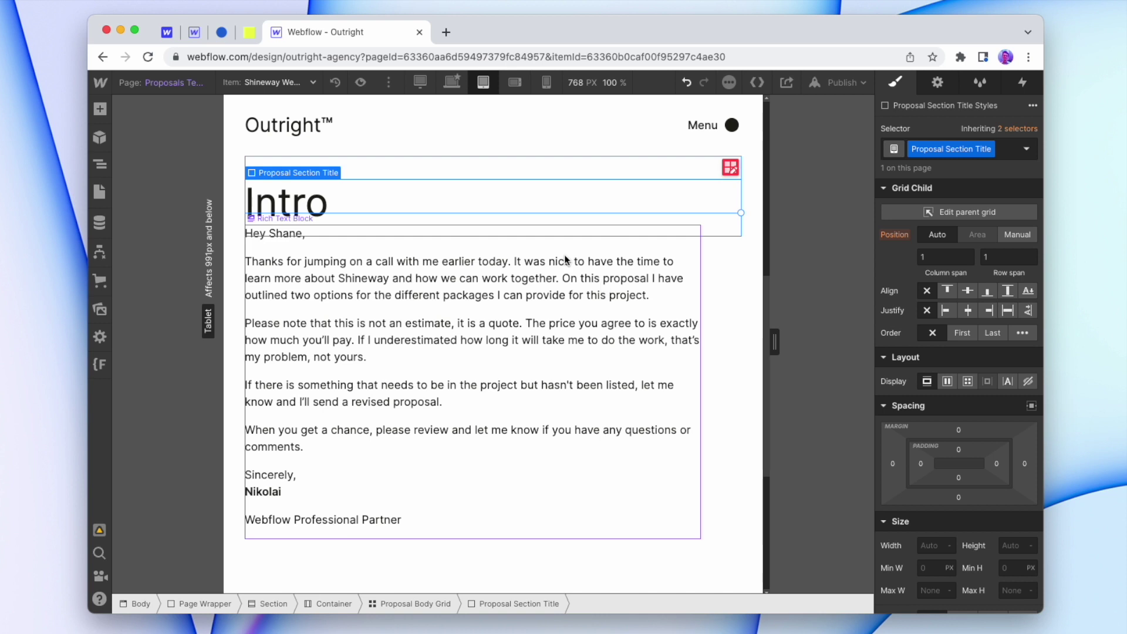
scroll(969, 491, "down", 5)
left_click(974, 445)
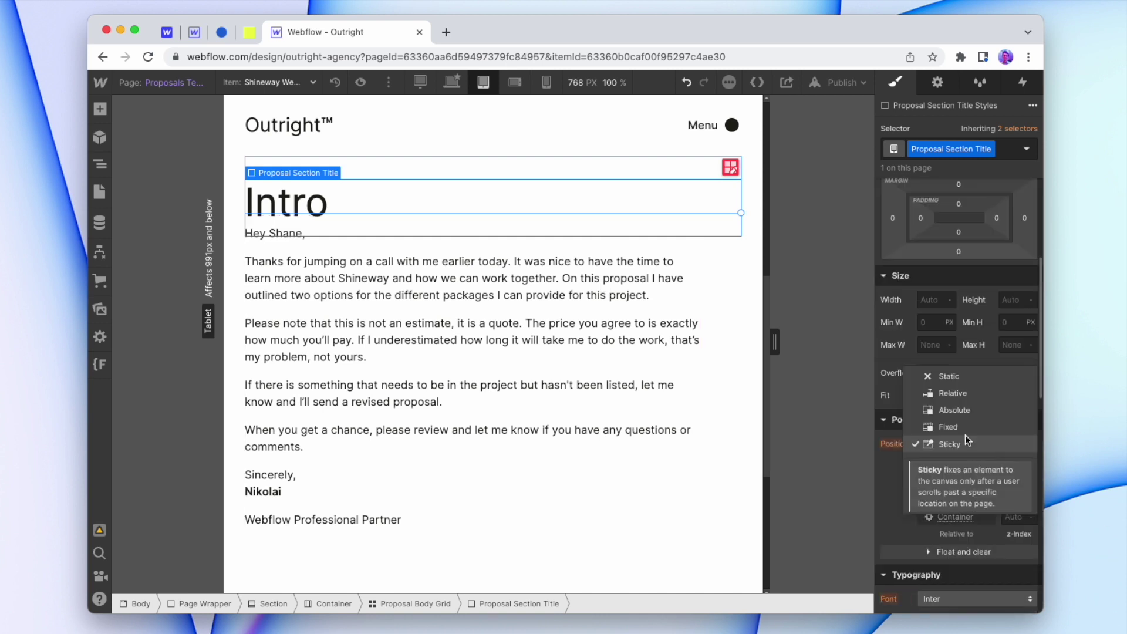
left_click(958, 370)
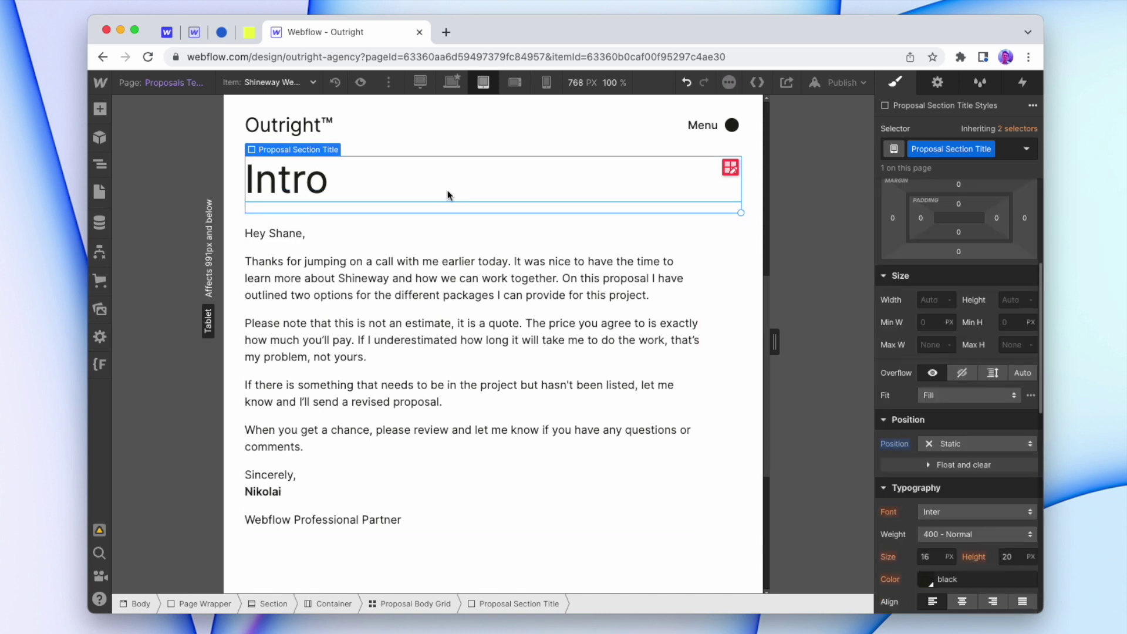
left_click(451, 83)
Switch the Intro heading to the smaller H2 combo class on Desktop.
left_click(410, 245)
left_click(245, 222)
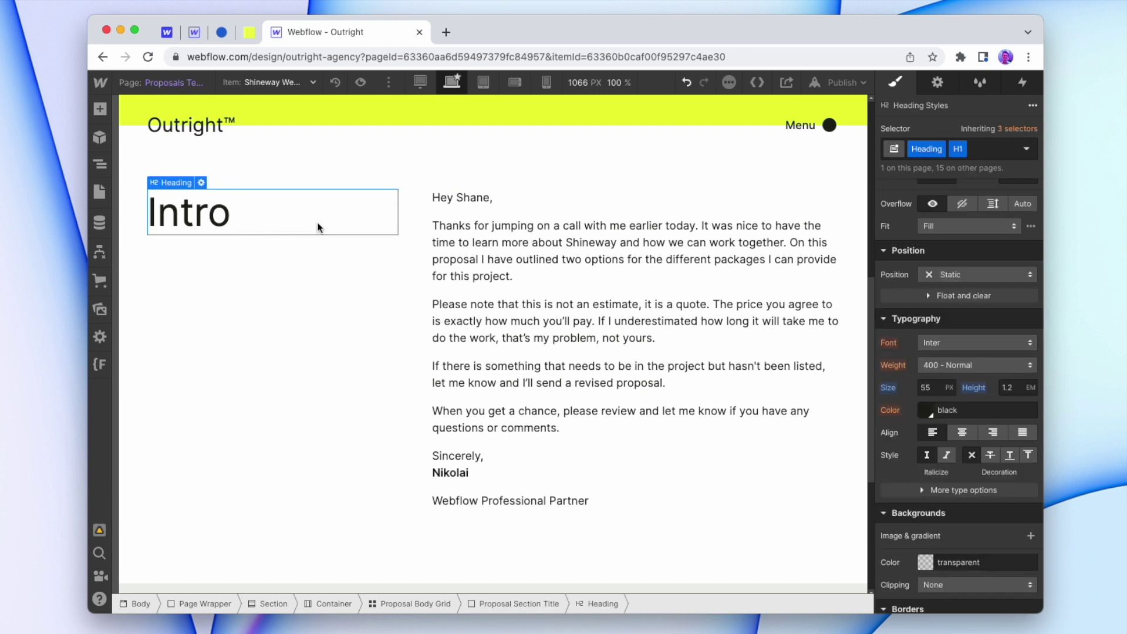
left_click(998, 148)
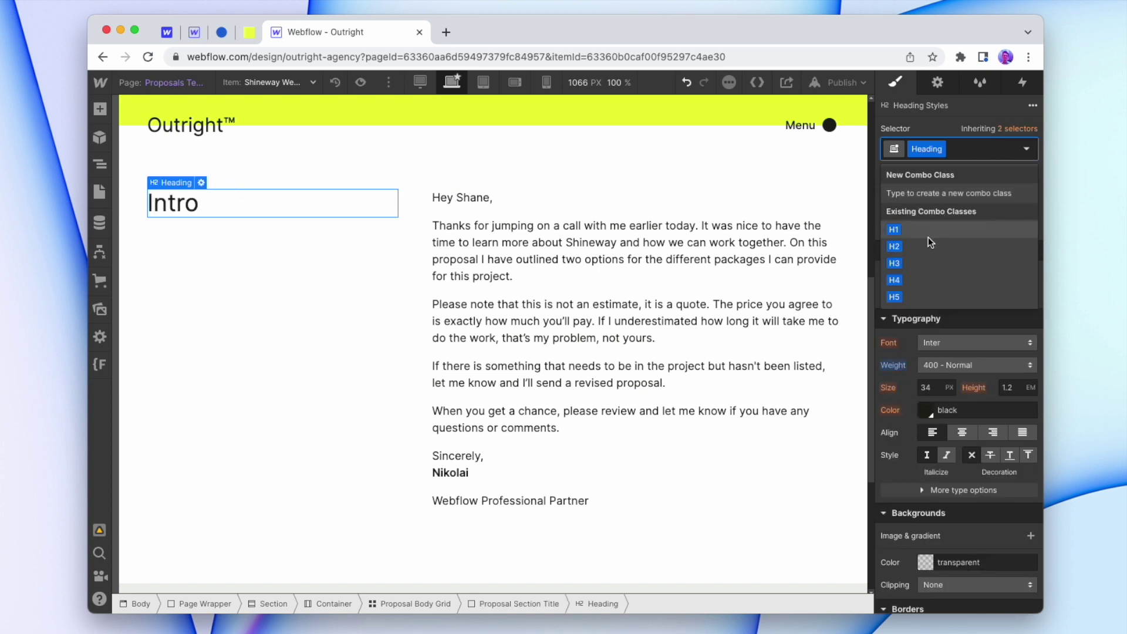
key("Escape")
left_click(432, 292)
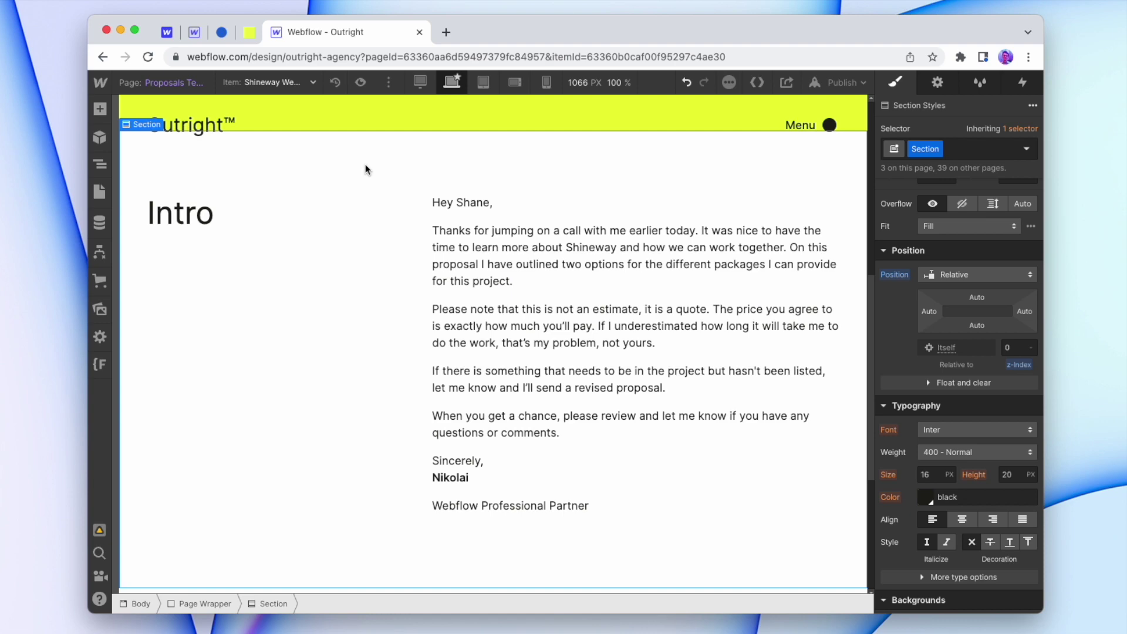
Duplicate the Intro section and bind the copy's rich text to Situation Appraisal.
key("super+d")
left_click(437, 349)
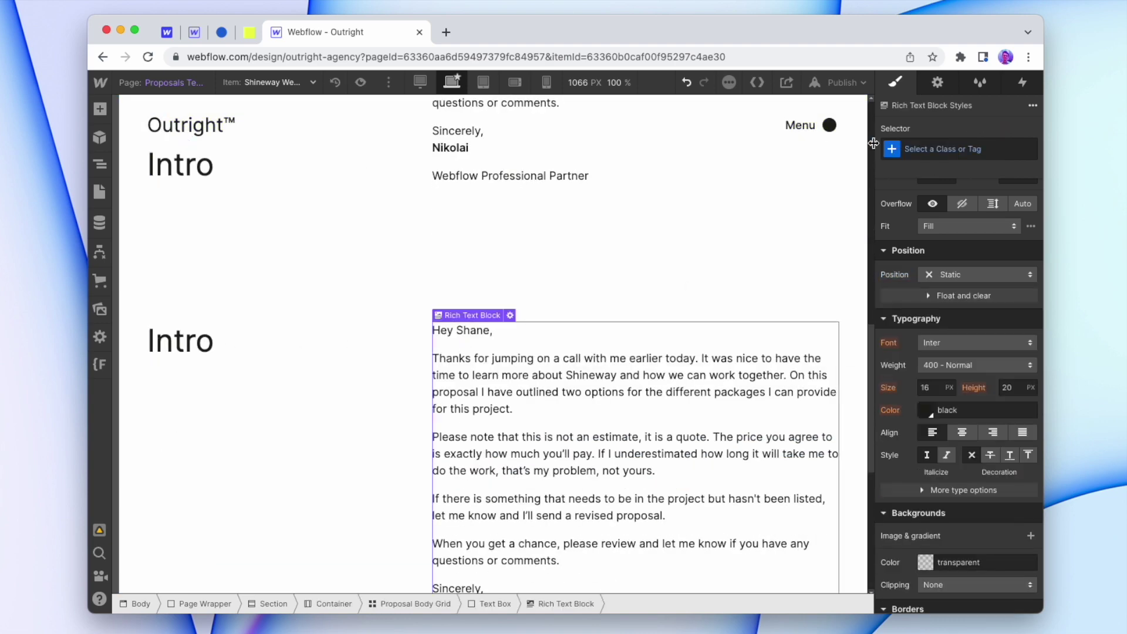
left_click(937, 82)
left_click(947, 228)
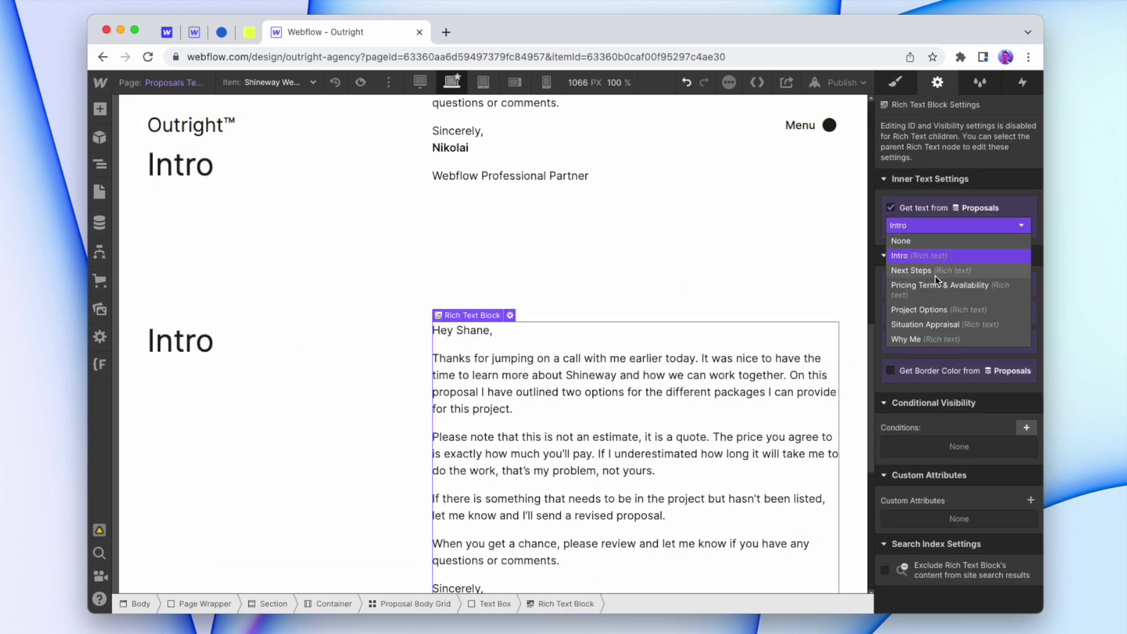
left_click(937, 328)
Give the copied section the Light Grey combo class and rename its heading Situation Appraisal.
left_click(252, 411)
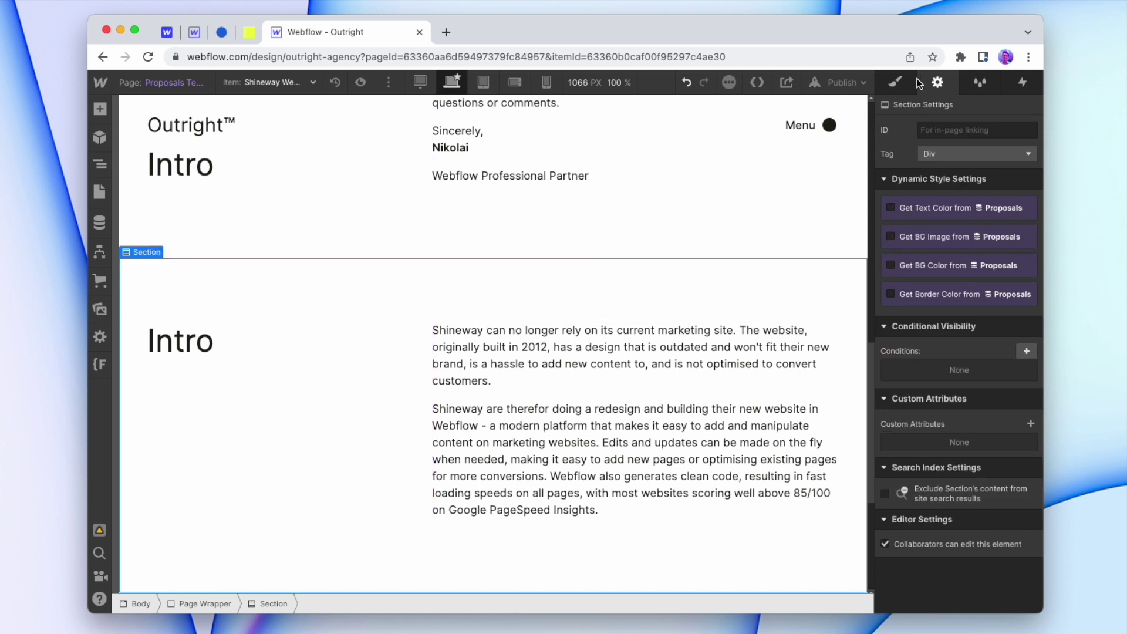
left_click(895, 82)
left_click(977, 147)
left_click(908, 263)
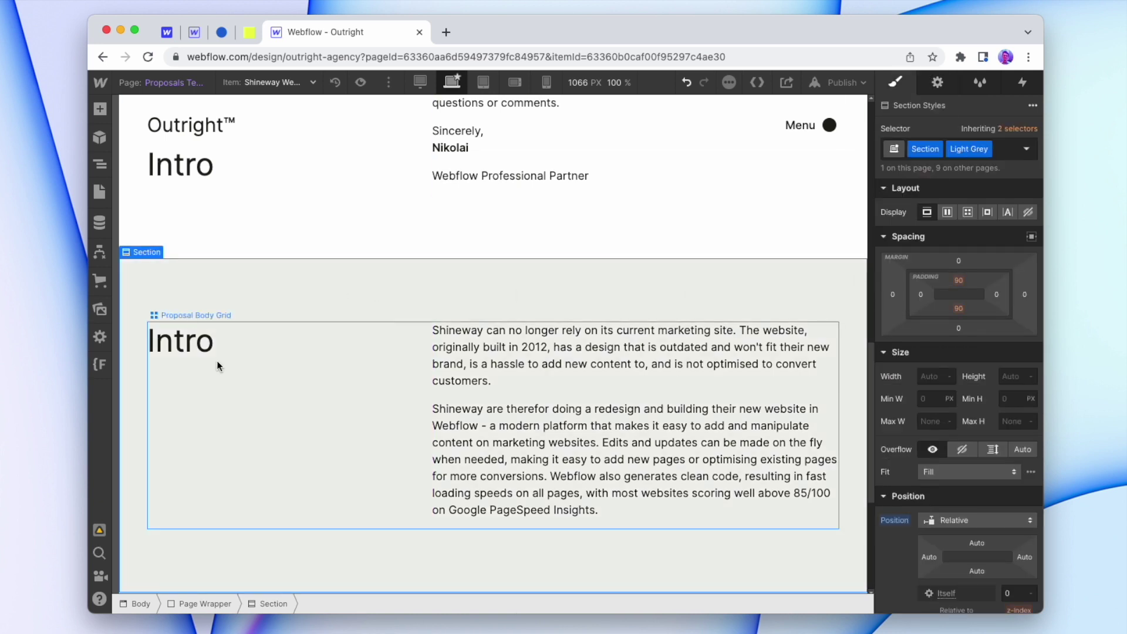
left_click(218, 342)
double_click(218, 343)
type("Situation Appra")
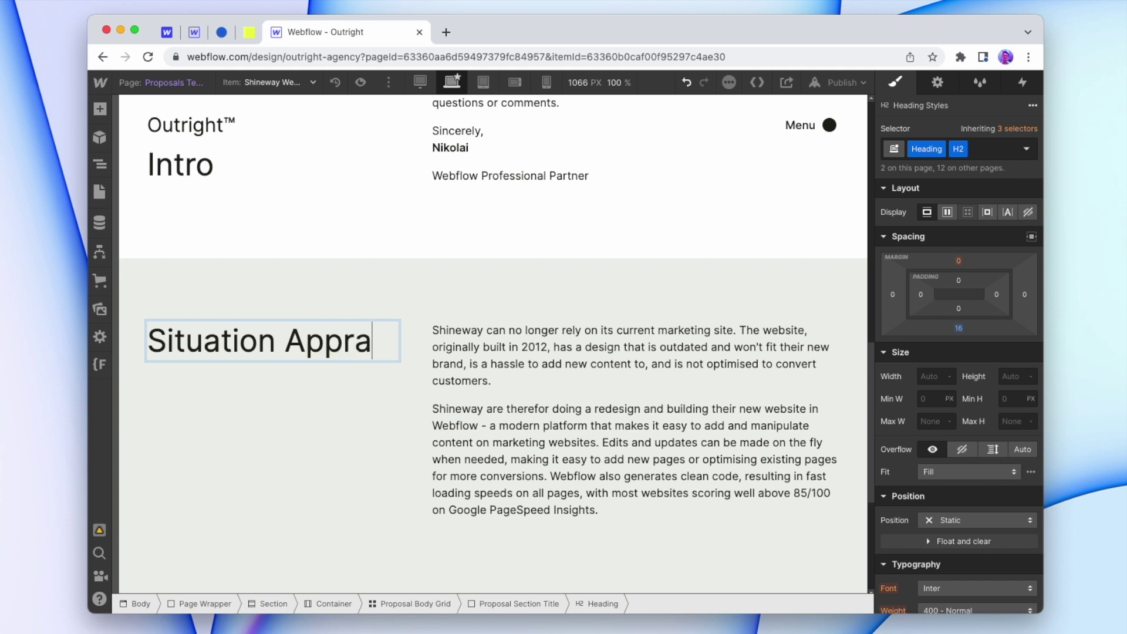
type("isal")
key("Escape")
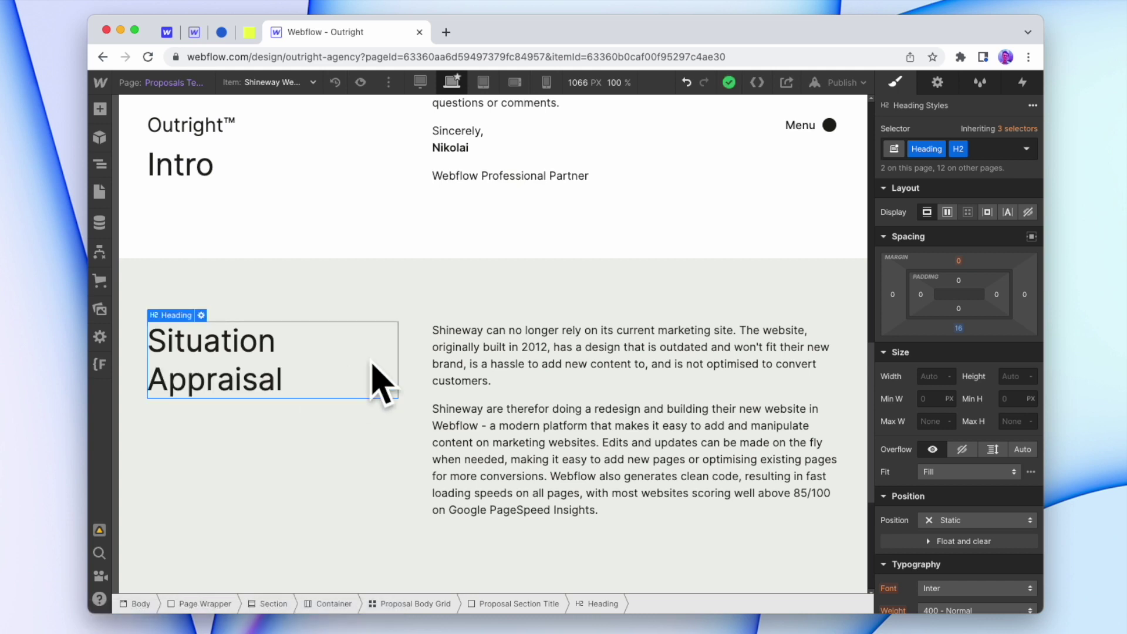
scroll(482, 235, "down", 2)
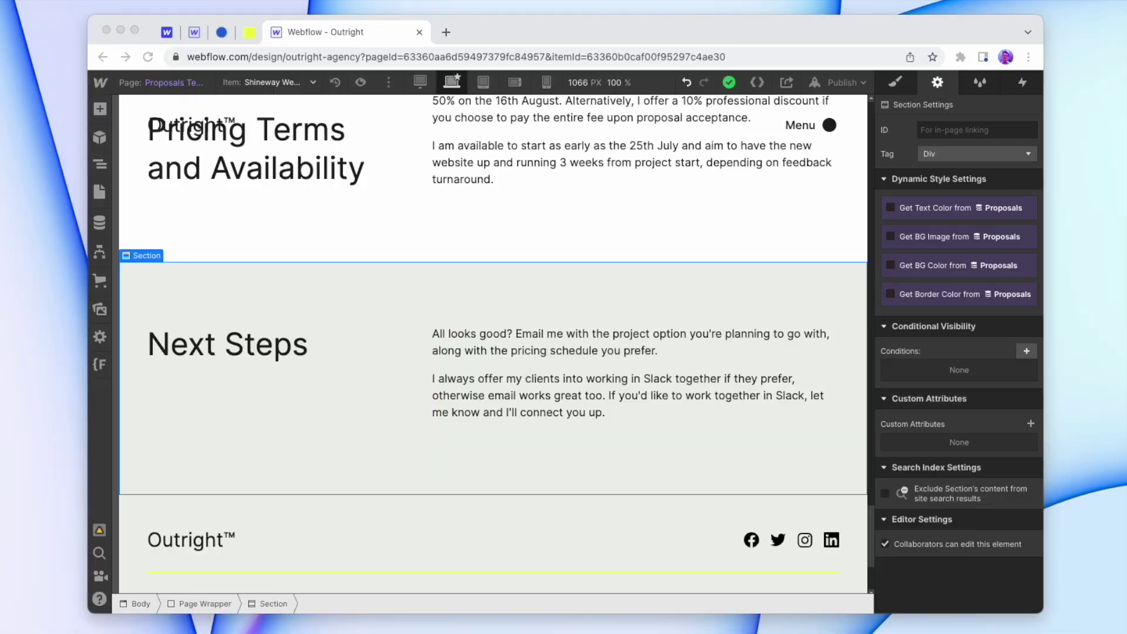
Add a robots noindex meta tag to the Proposals Template's Before </body> code and save.
left_click(187, 87)
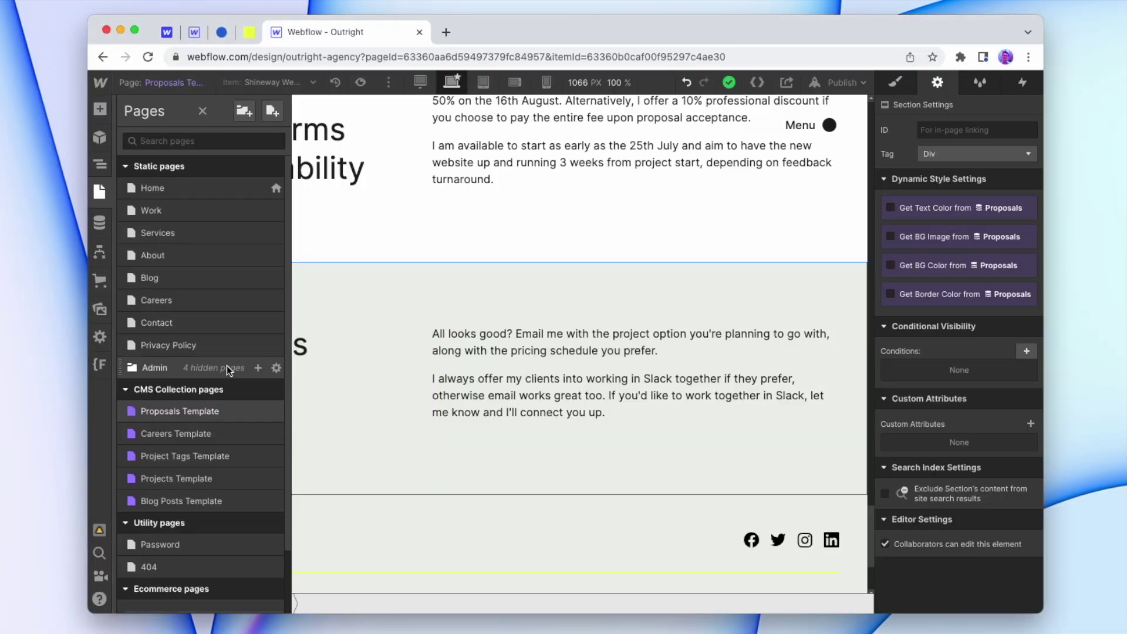
left_click(277, 412)
scroll(505, 384, "down", 15)
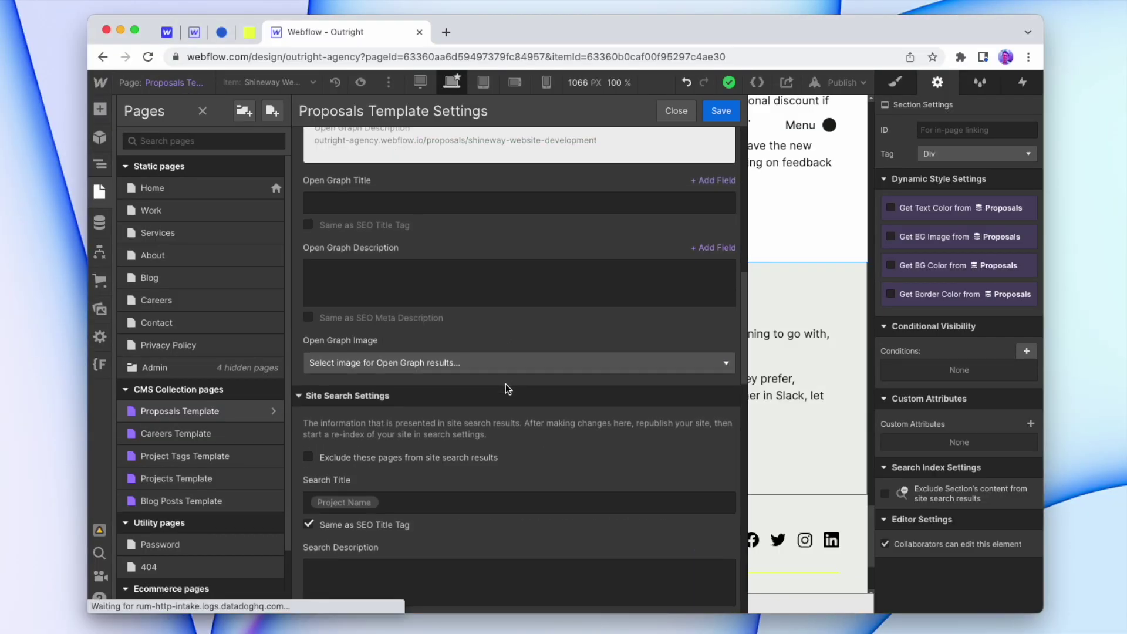
scroll(460, 482, "down", 5)
left_click(350, 305)
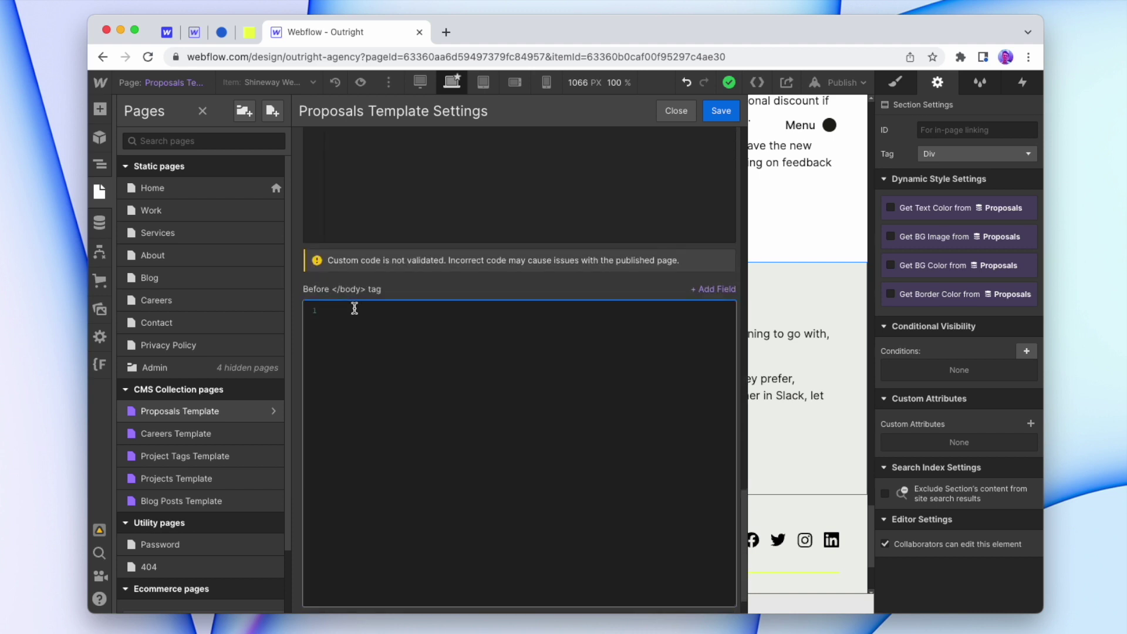
left_click_drag(608, 301, 619, 312)
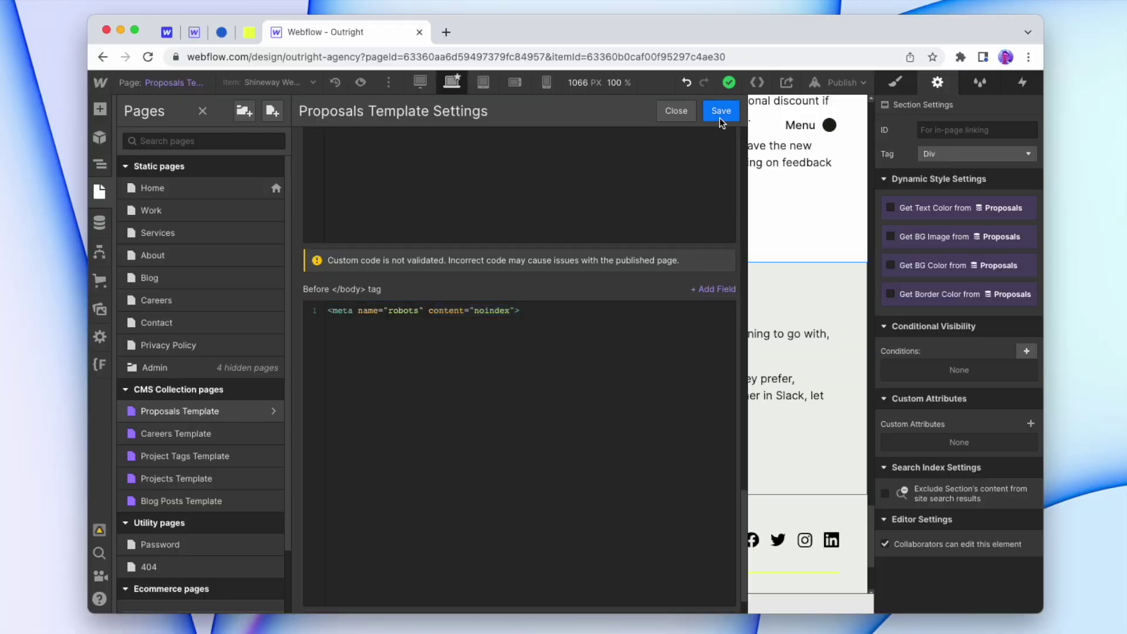
left_click(719, 117)
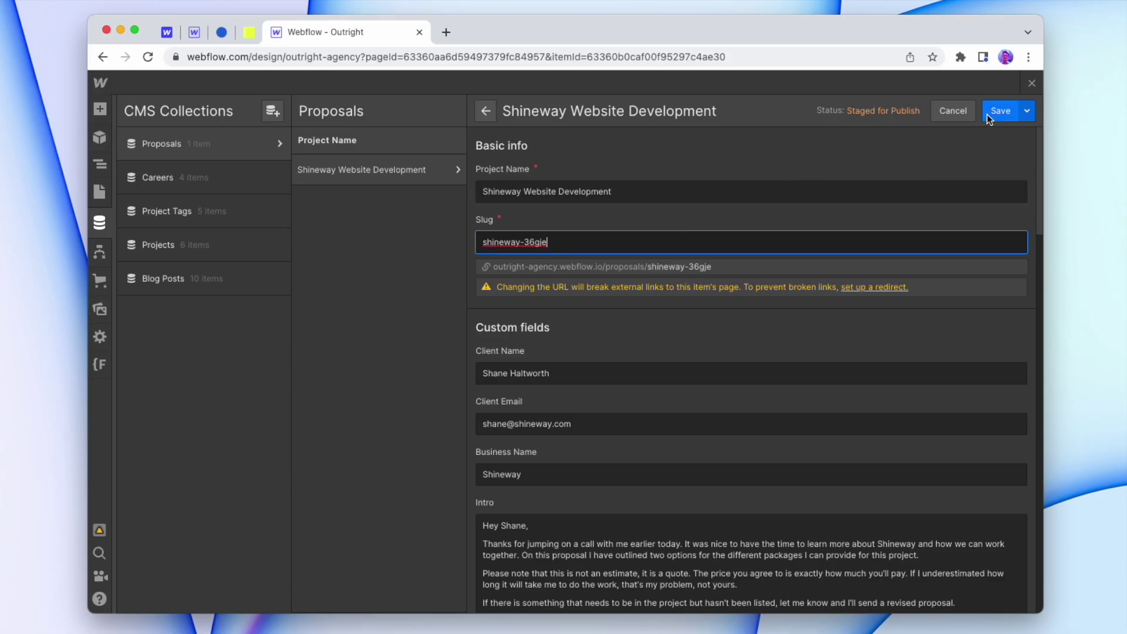
Save the proposal item and open the live webflow.io proposal page.
left_click(989, 113)
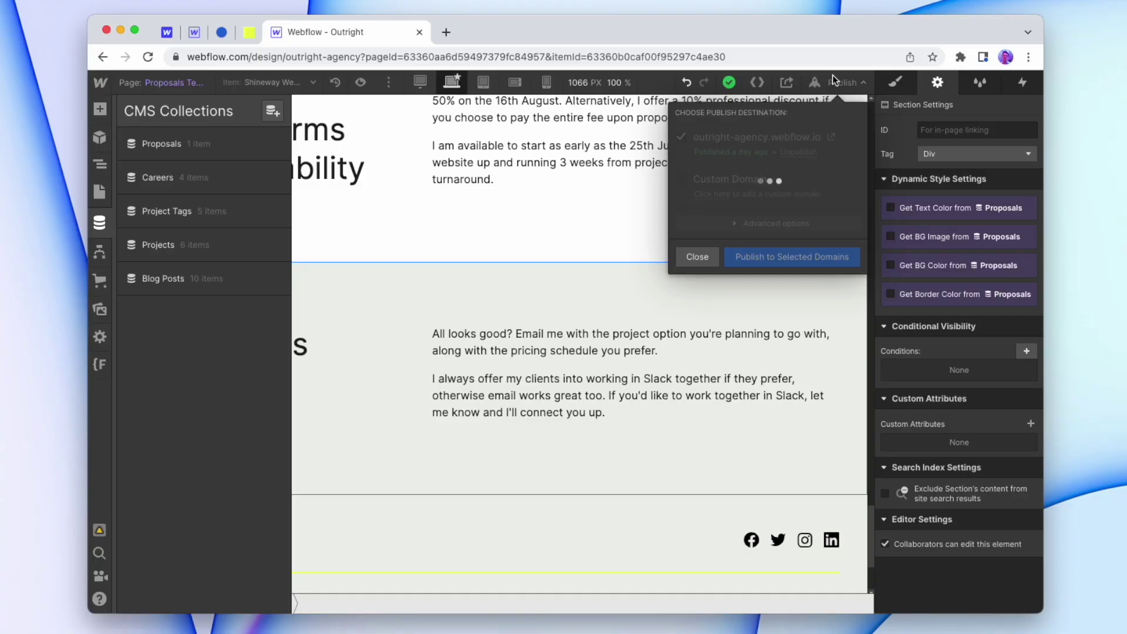
left_click(794, 125)
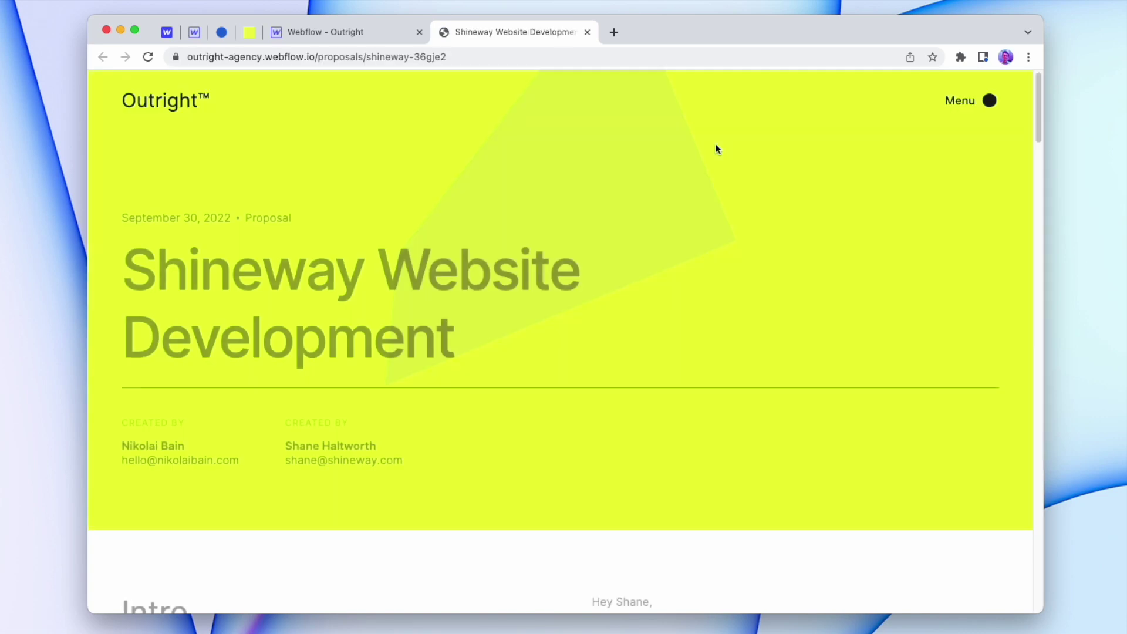
scroll(689, 197, "down", 4)
scroll(690, 201, "down", 12)
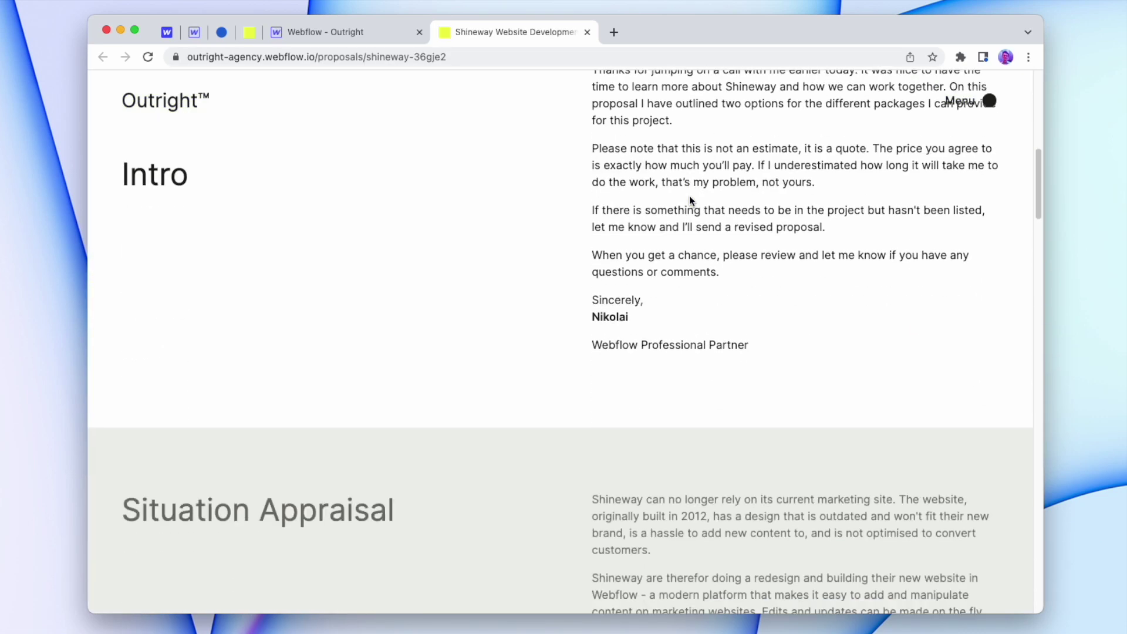
scroll(689, 200, "down", 15)
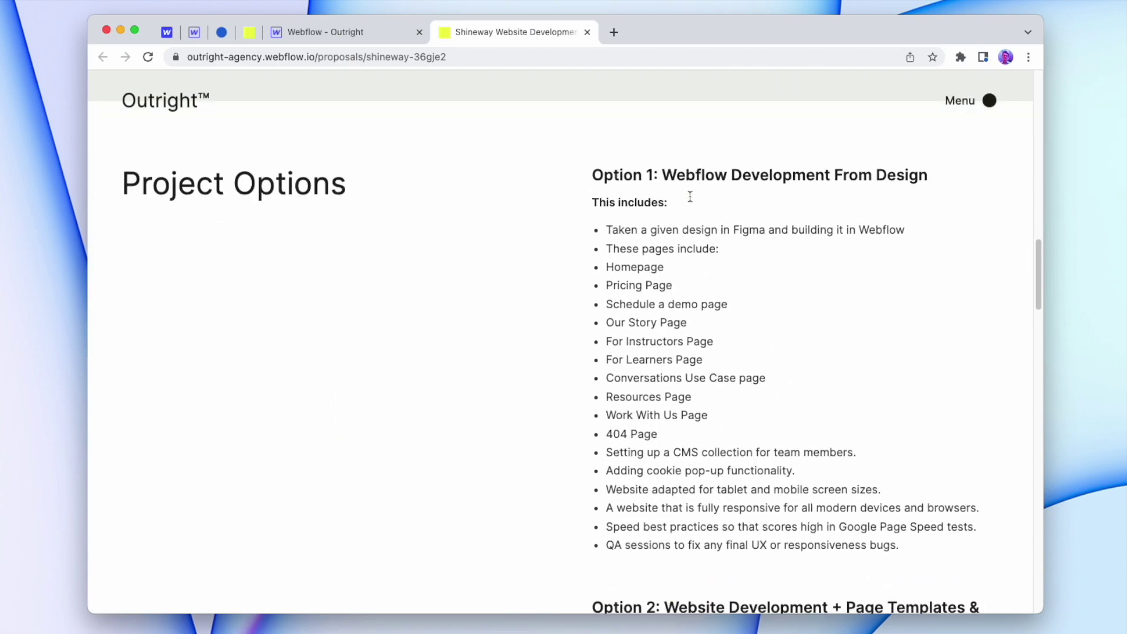
scroll(690, 197, "down", 3)
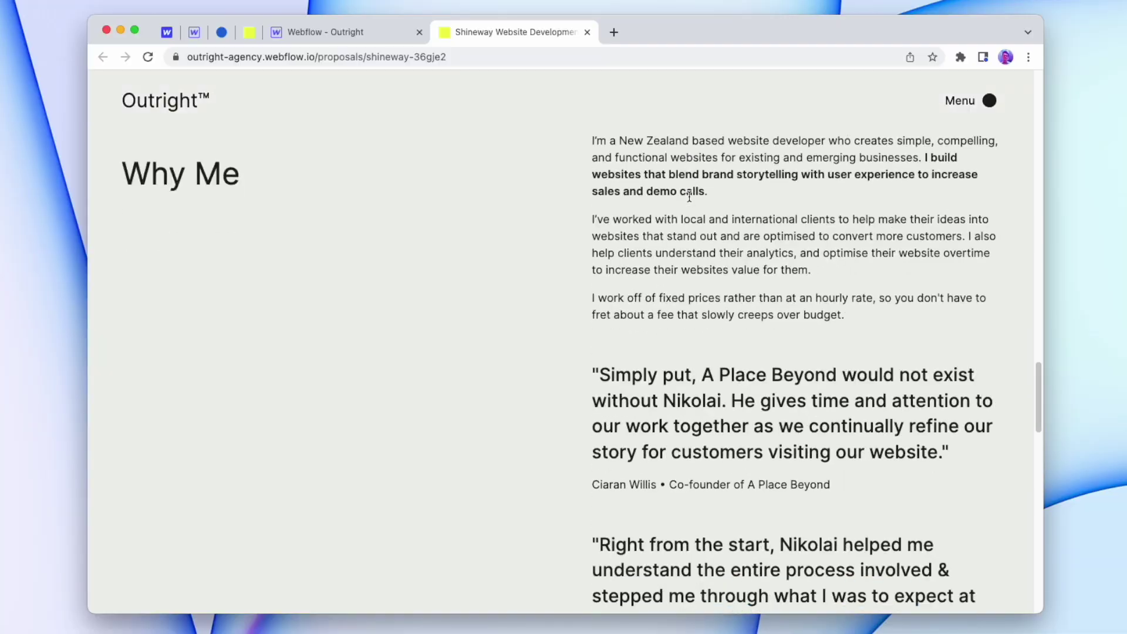
scroll(688, 194, "down", 7)
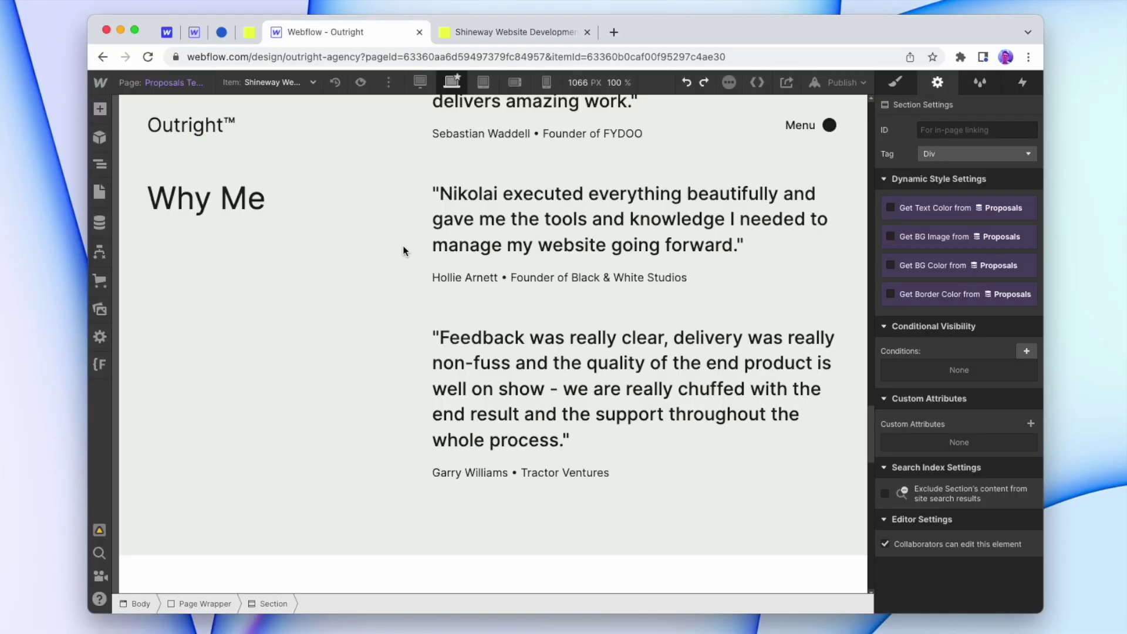
Scroll the Designer canvas through the Why Me testimonials and yellow quote slider.
scroll(403, 246, "up", 3)
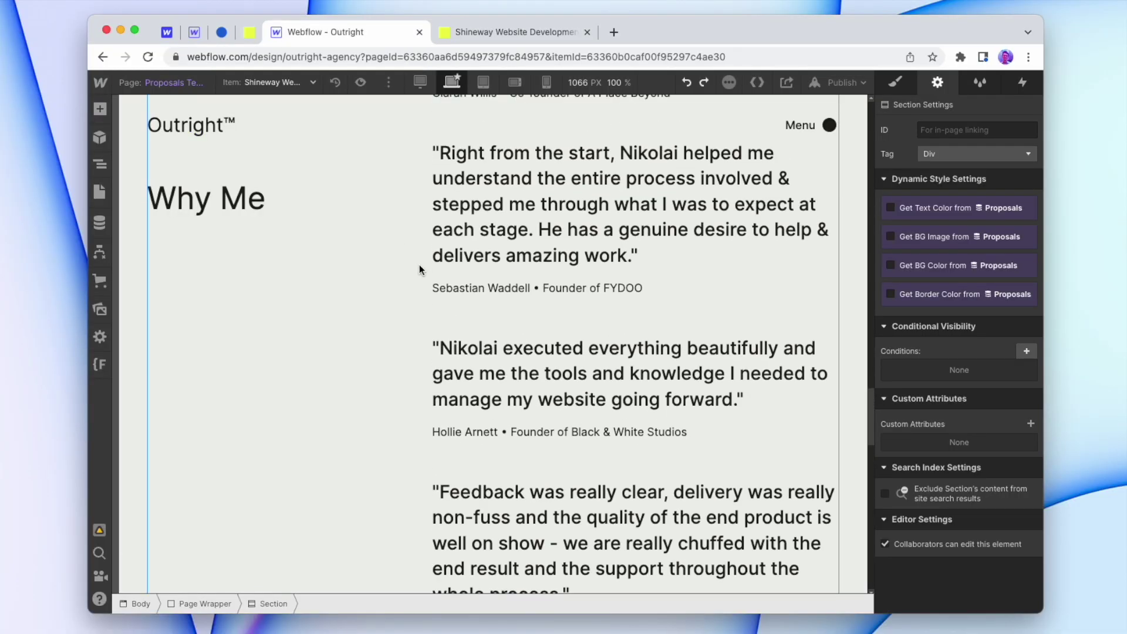
scroll(552, 302, "down", 4)
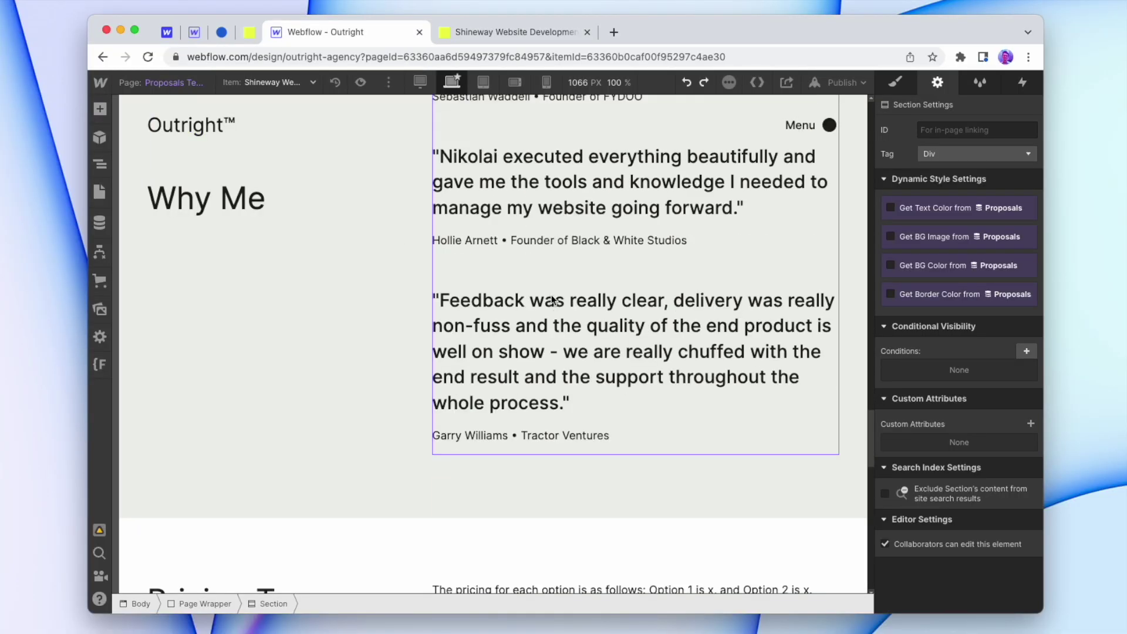
scroll(552, 300, "down", 7)
scroll(541, 285, "up", 1)
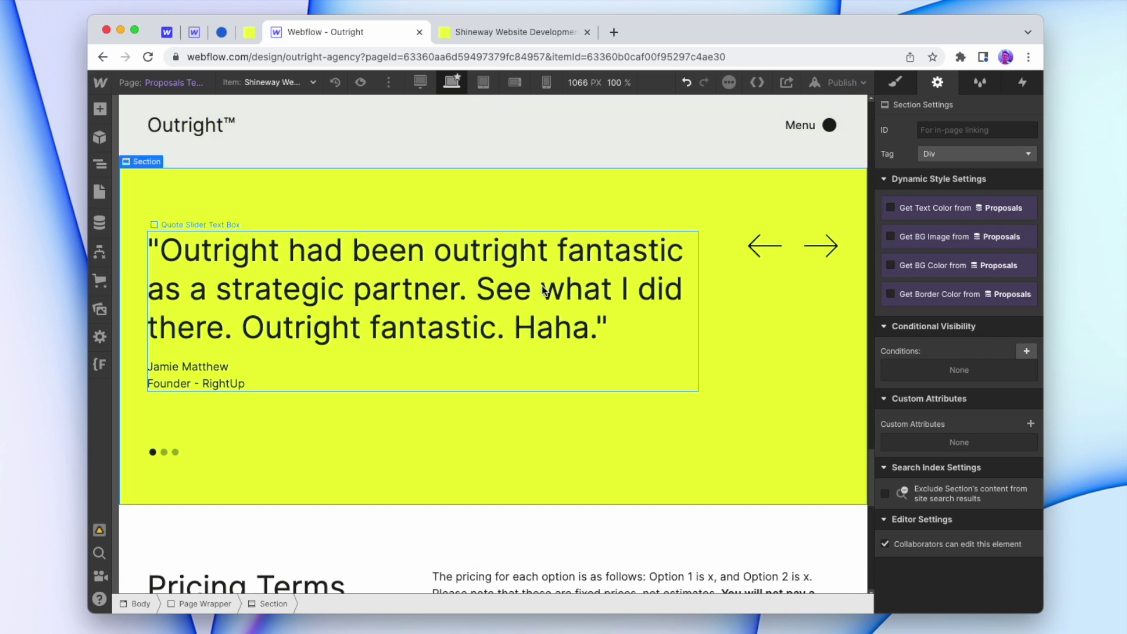